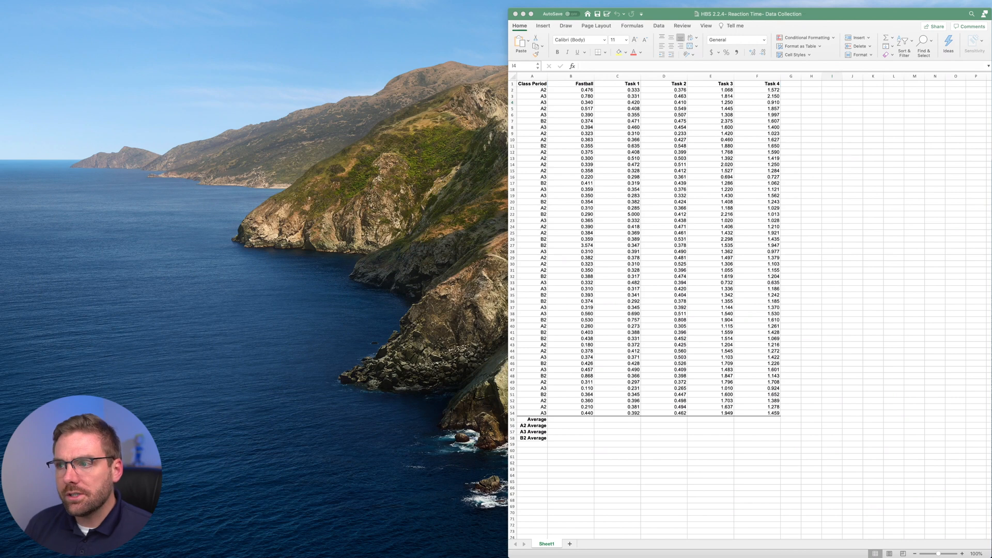
pyautogui.click(665, 15)
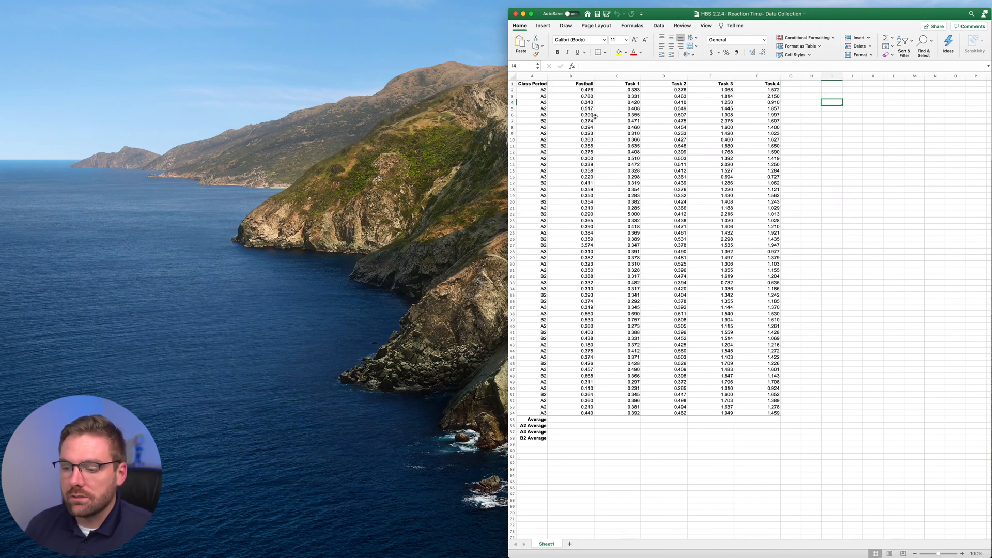
pyautogui.scroll(-15, 619, 217)
pyautogui.scroll(-20, 619, 217)
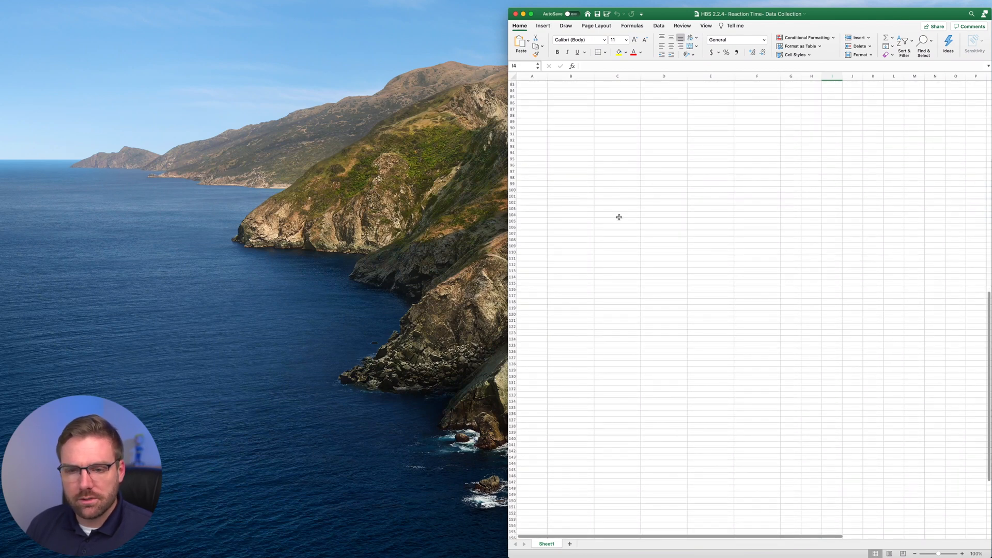
pyautogui.scroll(-20, 619, 217)
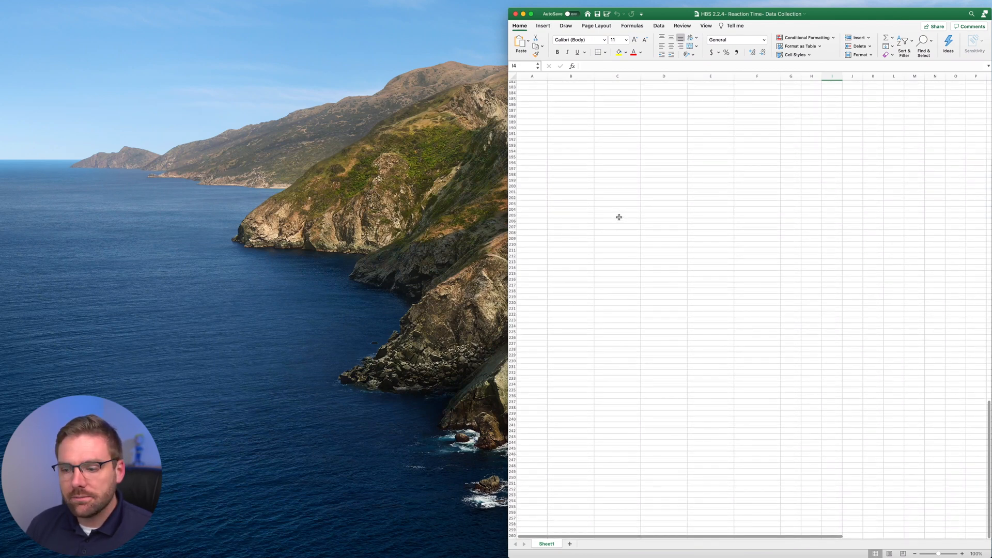
pyautogui.scroll(-18, 619, 216)
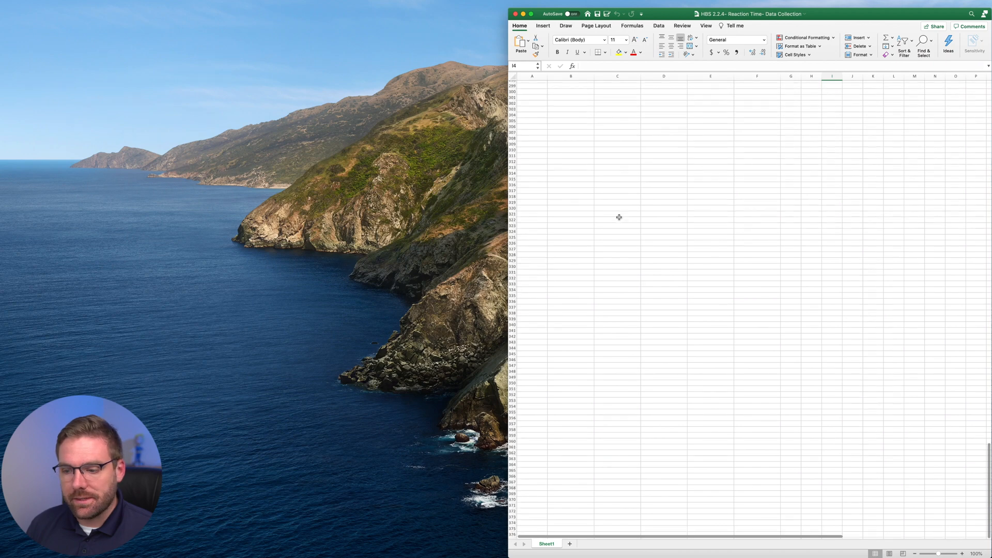
pyautogui.scroll(20, 619, 217)
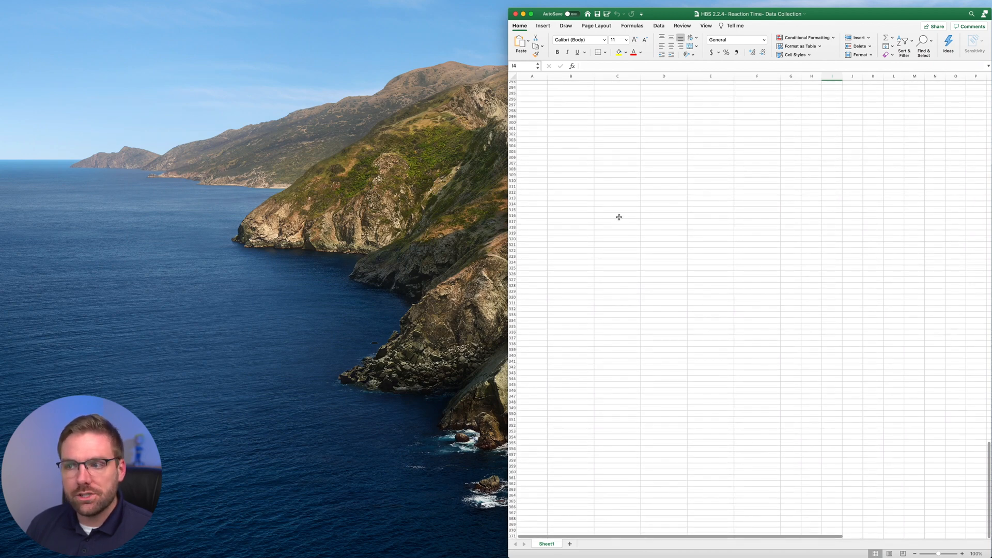
pyautogui.scroll(20, 619, 217)
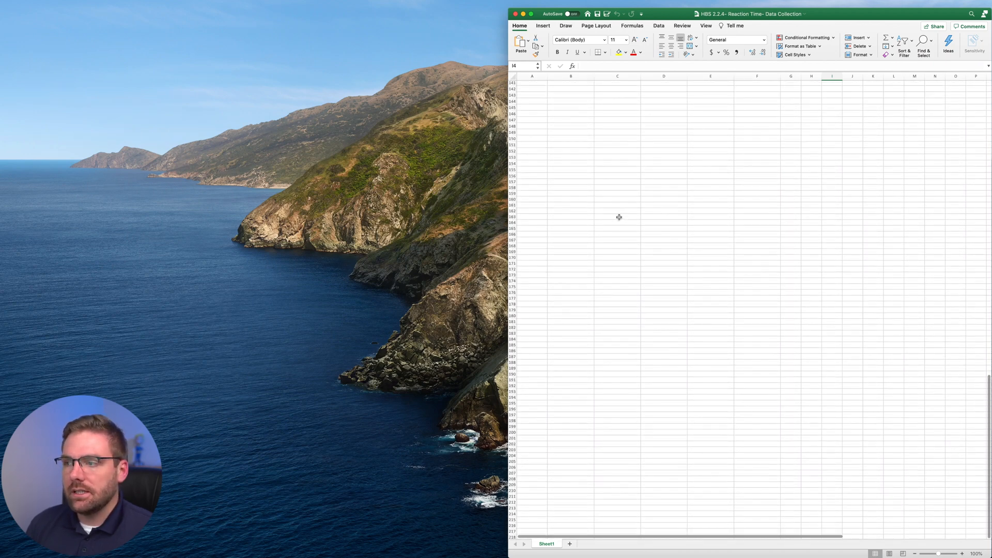
pyautogui.scroll(9, 618, 217)
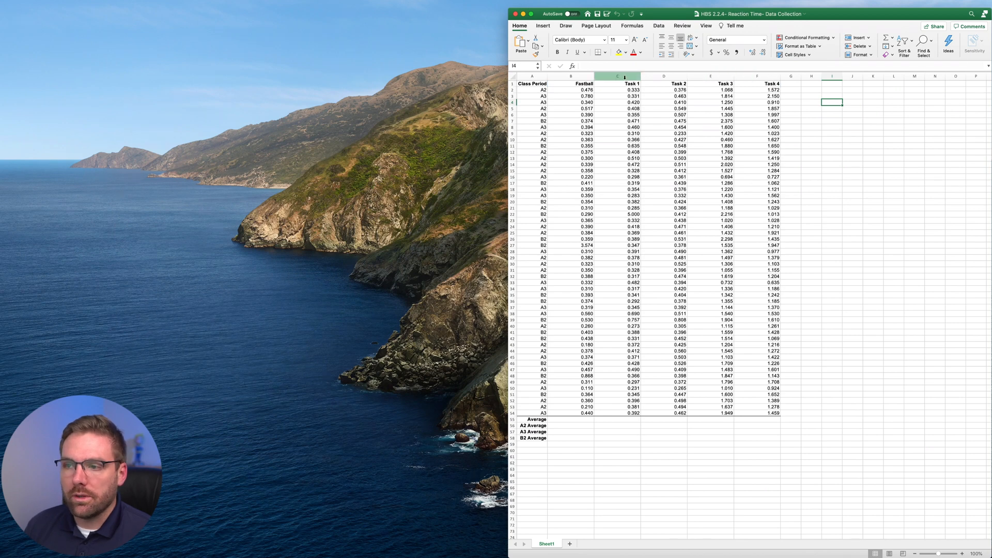
# Review the Class Period, Fastball and Task 1 to Task 4 columns and the summary rows beneath the reaction time data.
pyautogui.click(540, 83)
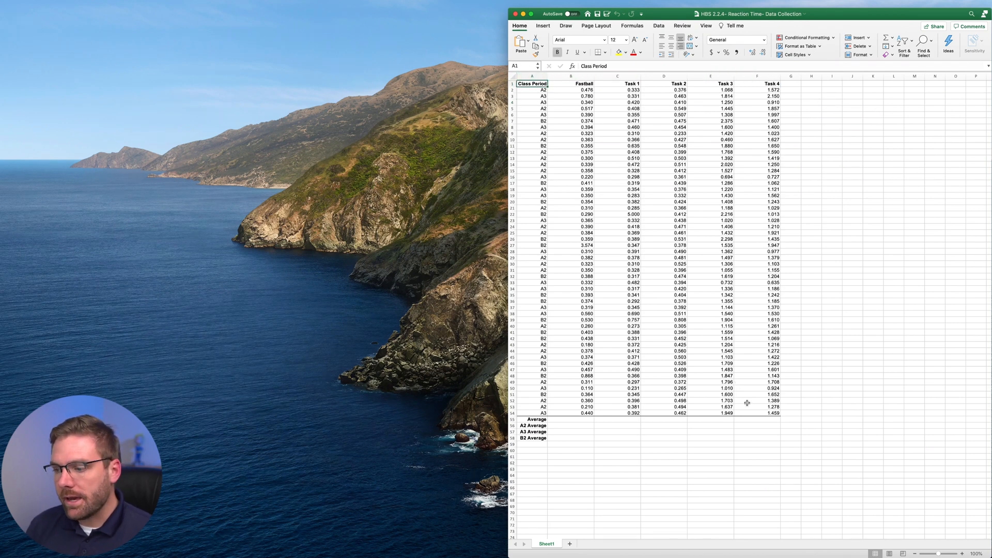
pyautogui.click(765, 438)
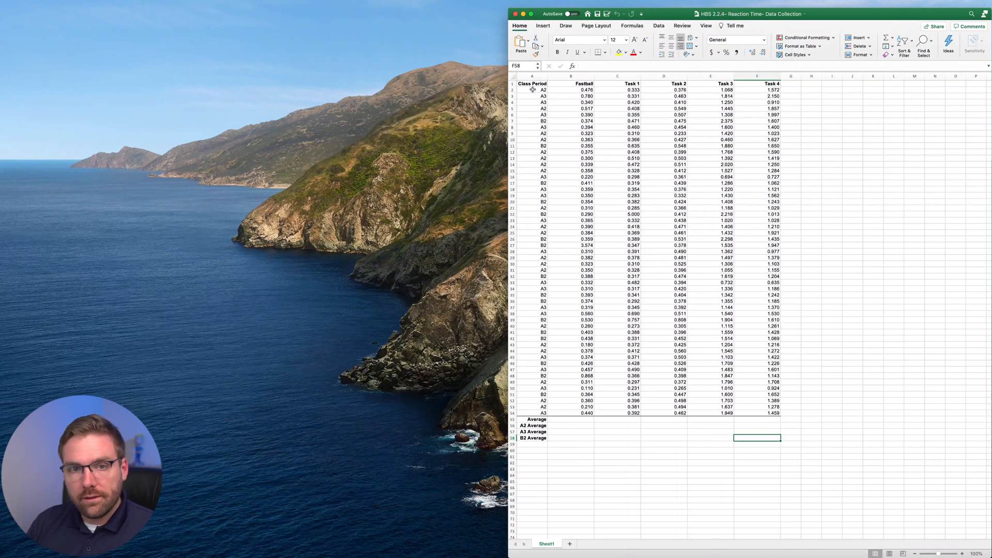
pyautogui.click(570, 76)
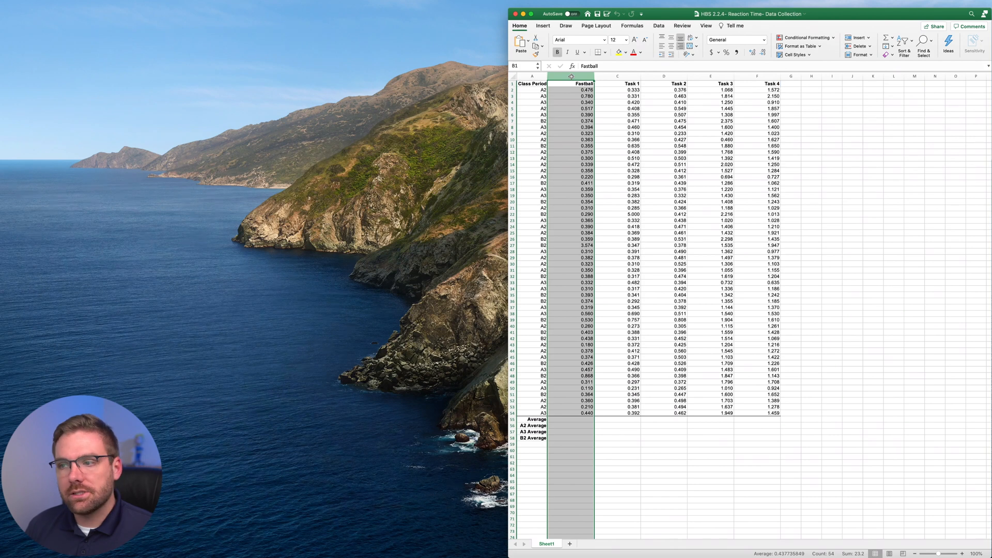
pyautogui.click(624, 76)
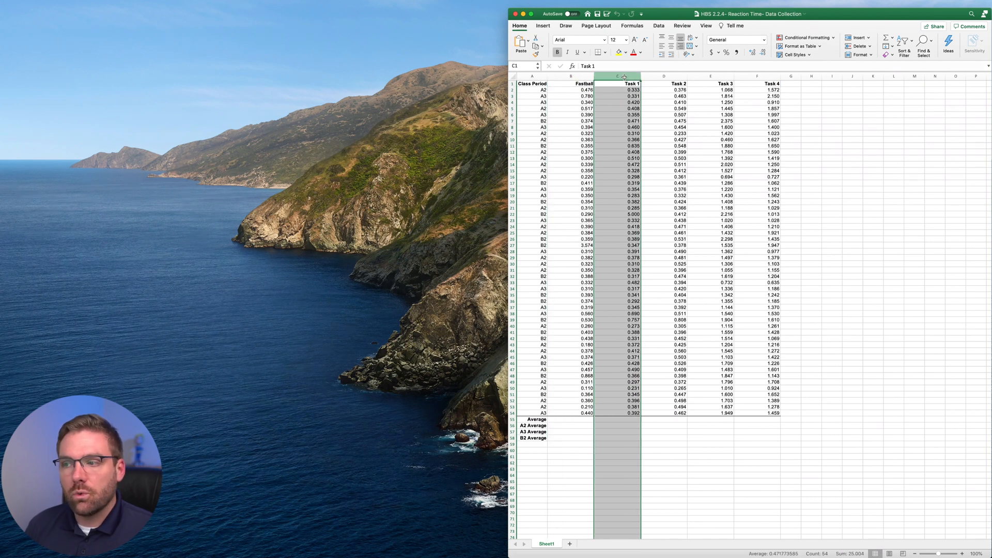
pyautogui.click(667, 77)
pyautogui.click(723, 77)
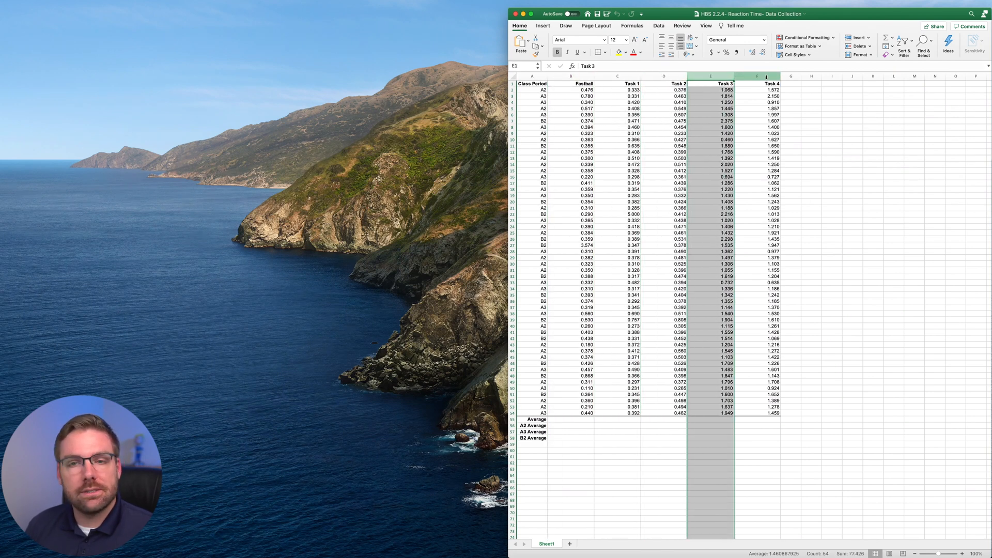
pyautogui.click(766, 77)
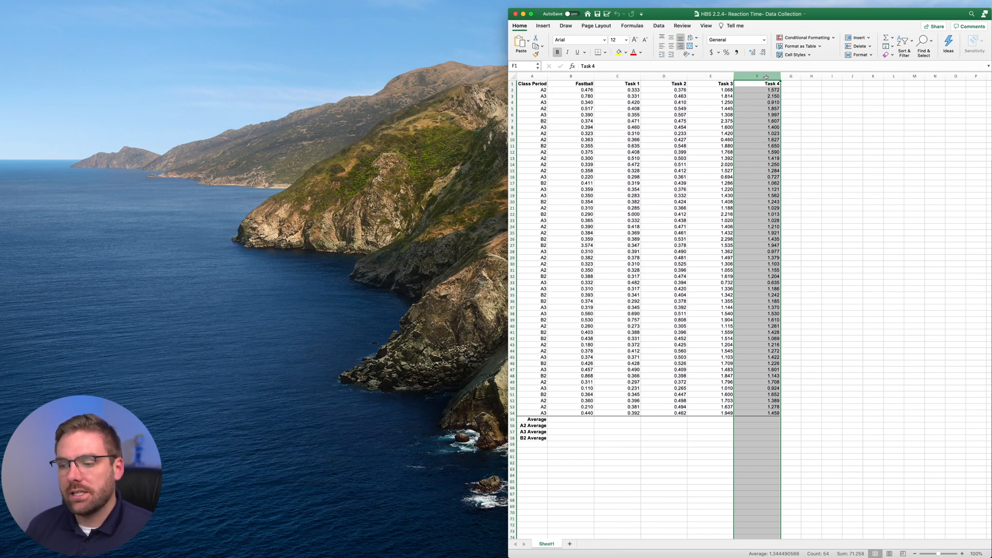
pyautogui.click(538, 419)
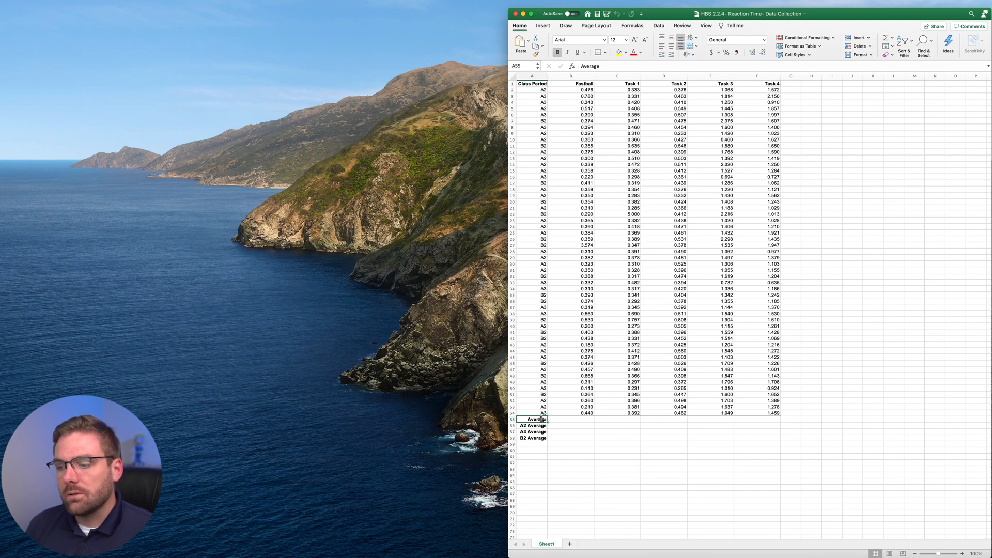
pyautogui.click(570, 419)
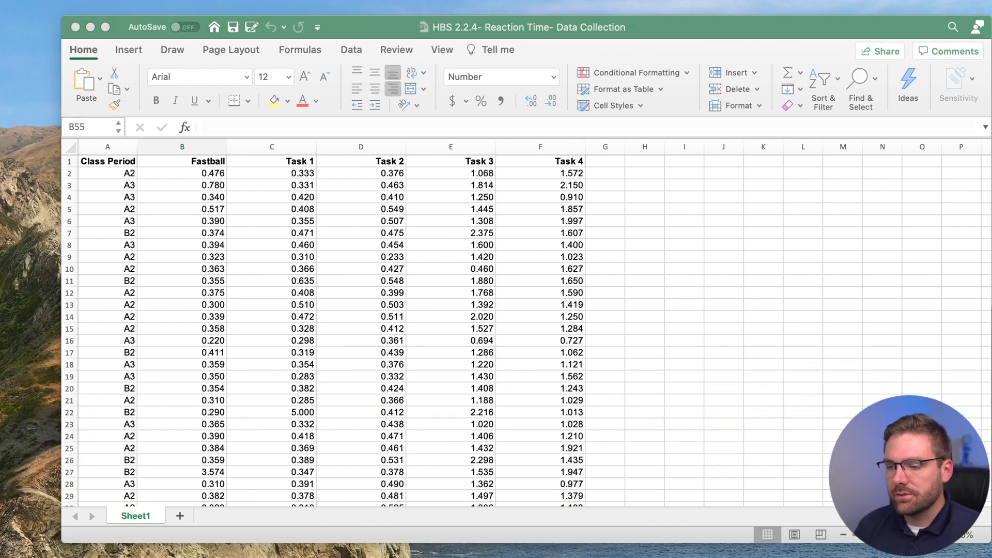
# Examine the Average and A2 Average rows below the data across the Fastball and Task 1 to Task 4 columns.
pyautogui.scroll(-5, 528, 331)
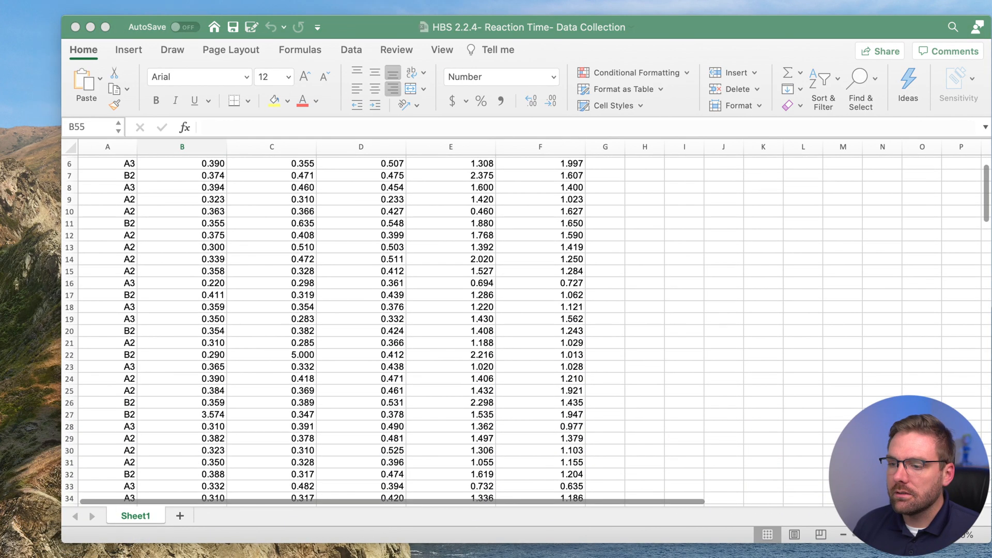
pyautogui.scroll(-10, 529, 330)
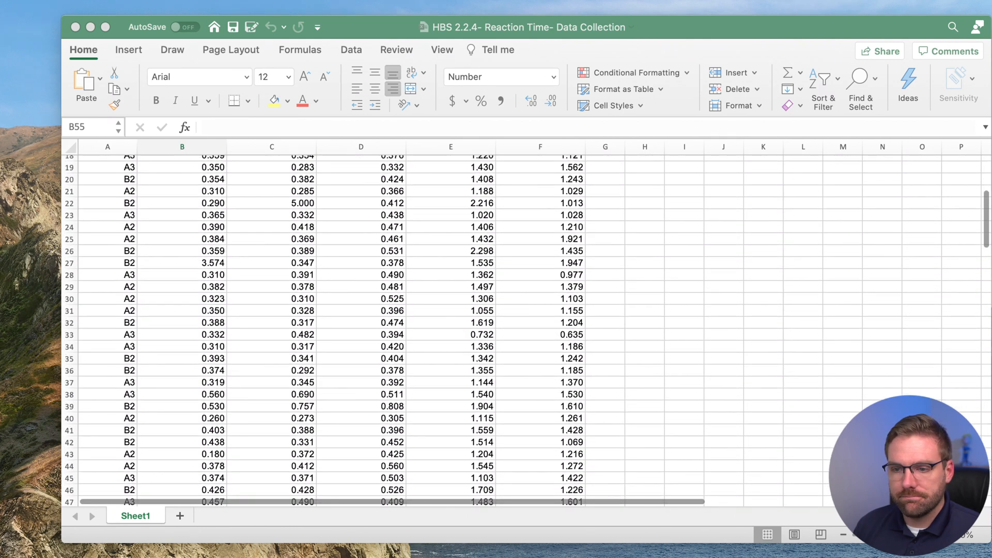
pyautogui.scroll(-8, 528, 331)
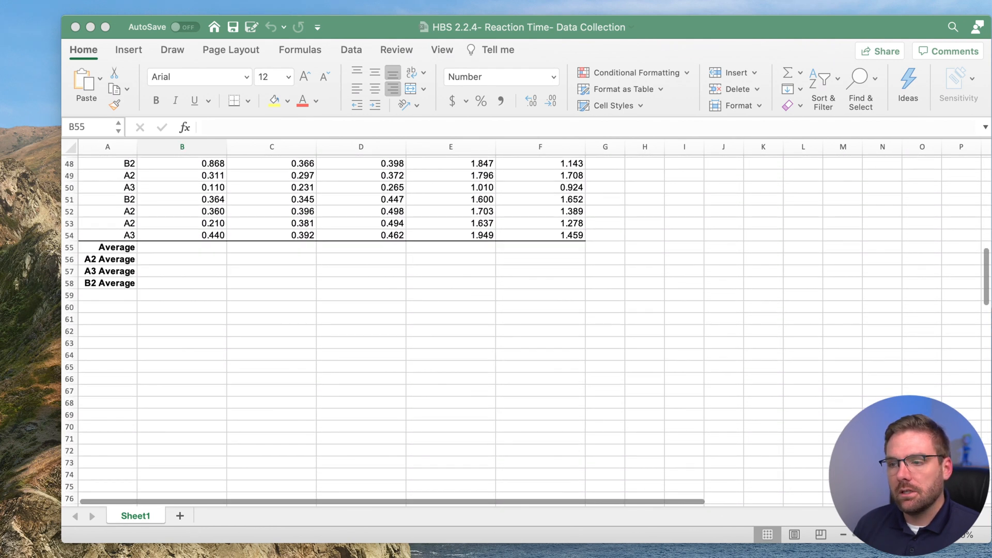
pyautogui.click(170, 253)
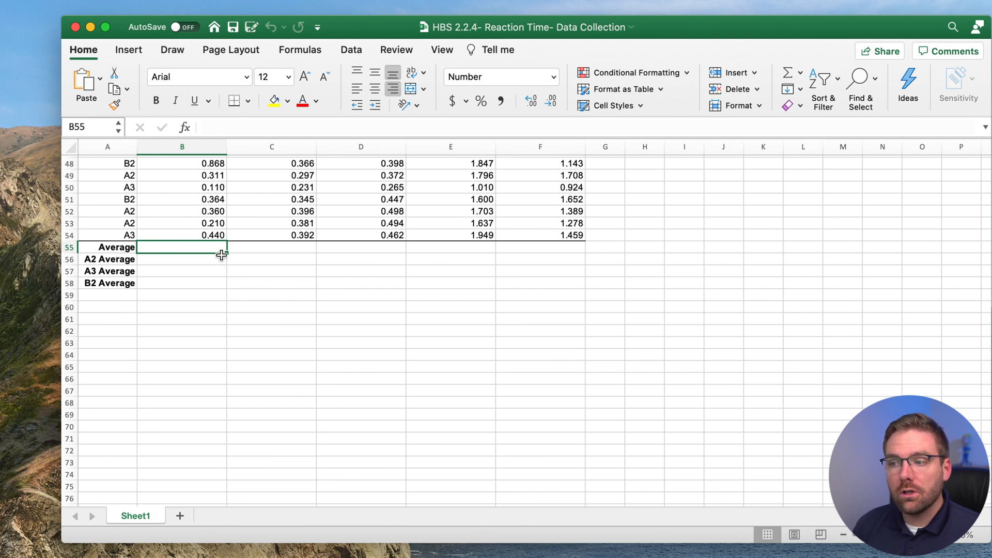
pyautogui.click(259, 250)
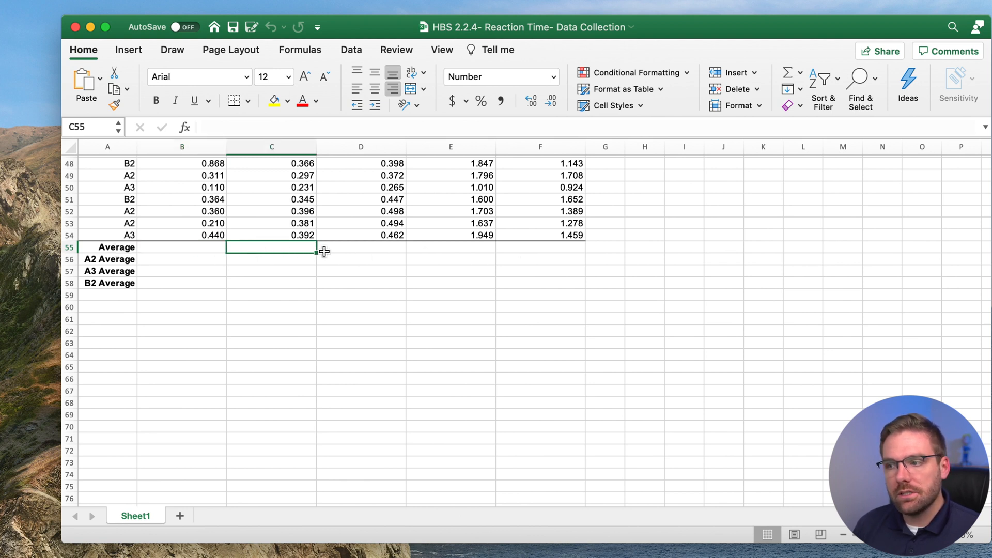
pyautogui.click(361, 252)
pyautogui.click(450, 248)
pyautogui.click(551, 251)
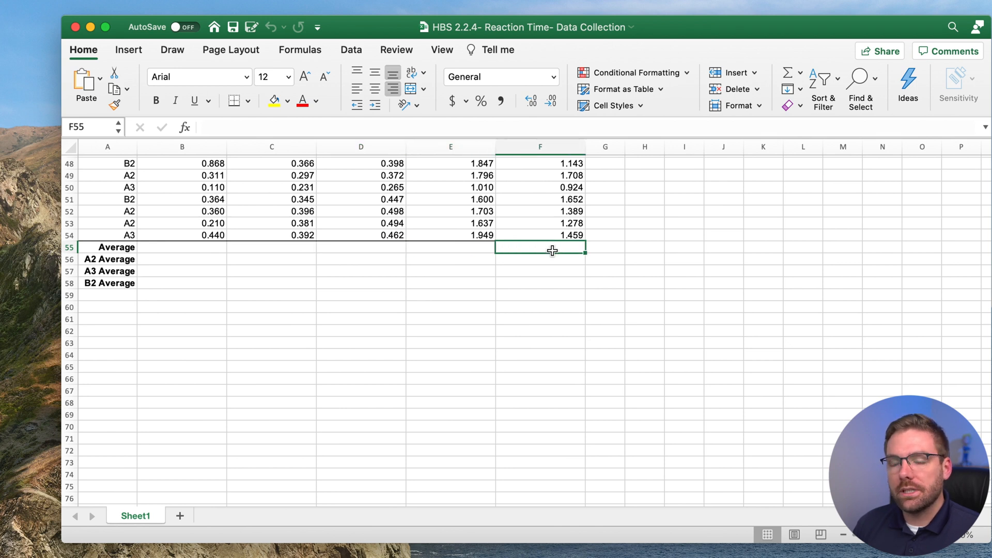
pyautogui.click(167, 259)
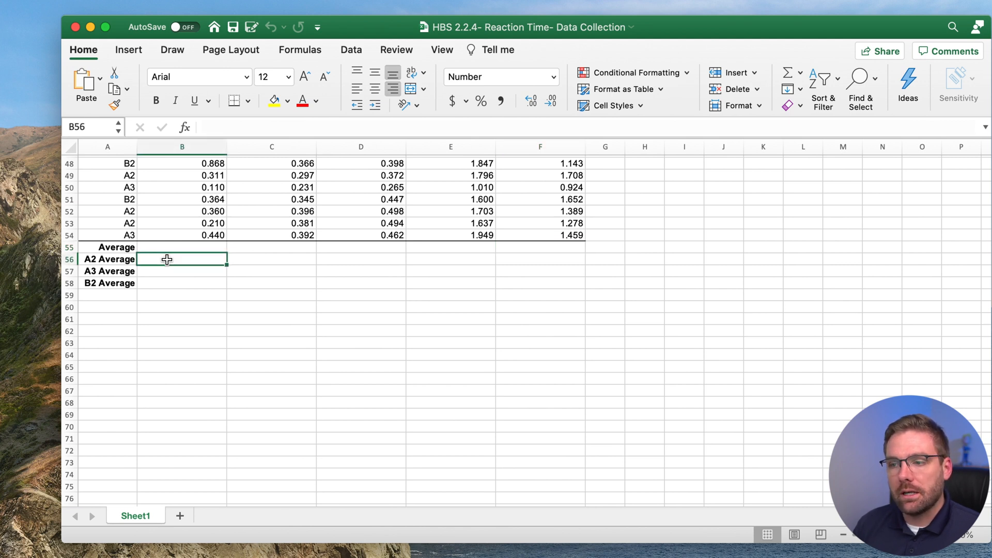
pyautogui.click(280, 263)
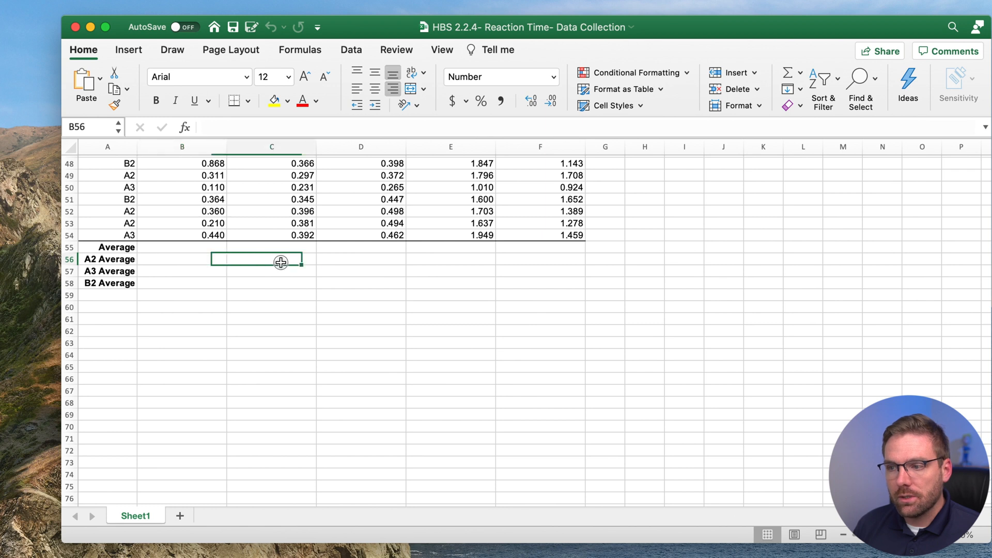
pyautogui.click(340, 261)
pyautogui.click(452, 263)
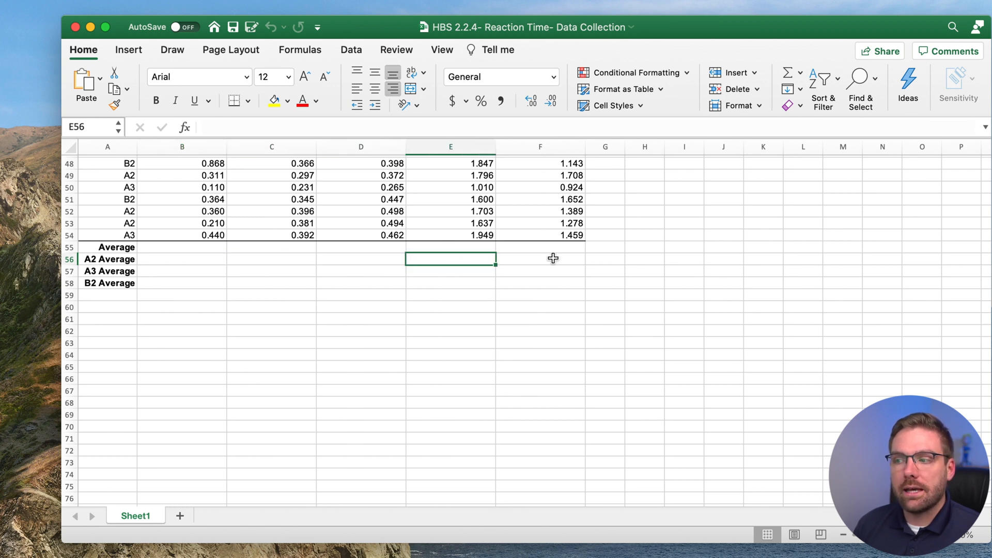
pyautogui.click(553, 259)
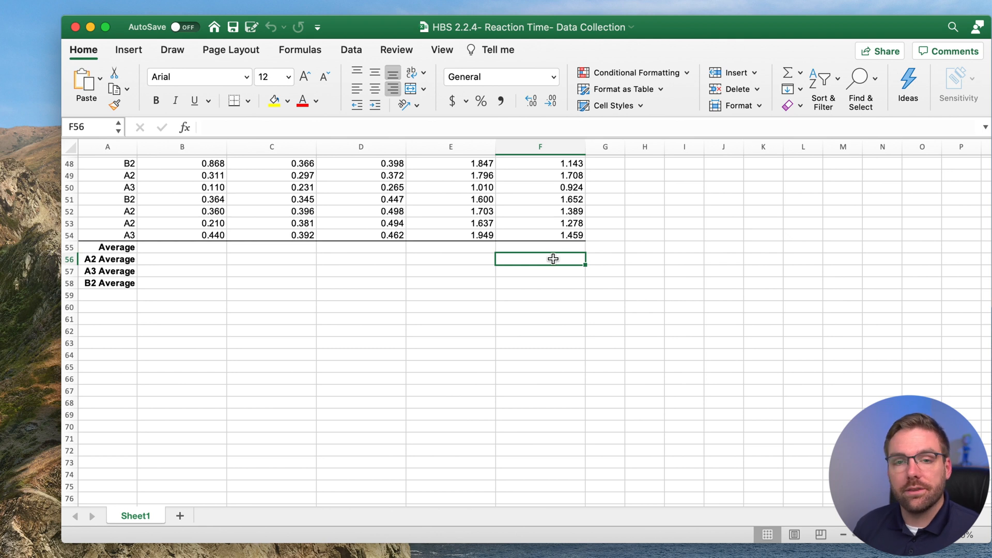
# Calculate the overall Fastball average in cell B55 with the AVERAGE function over B2:B54.
pyautogui.click(162, 246)
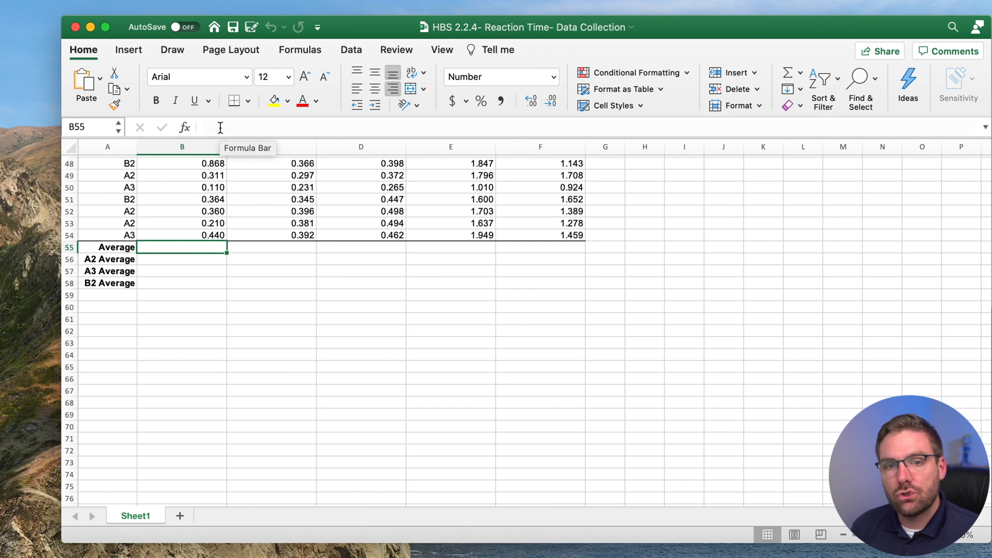
pyautogui.click(119, 247)
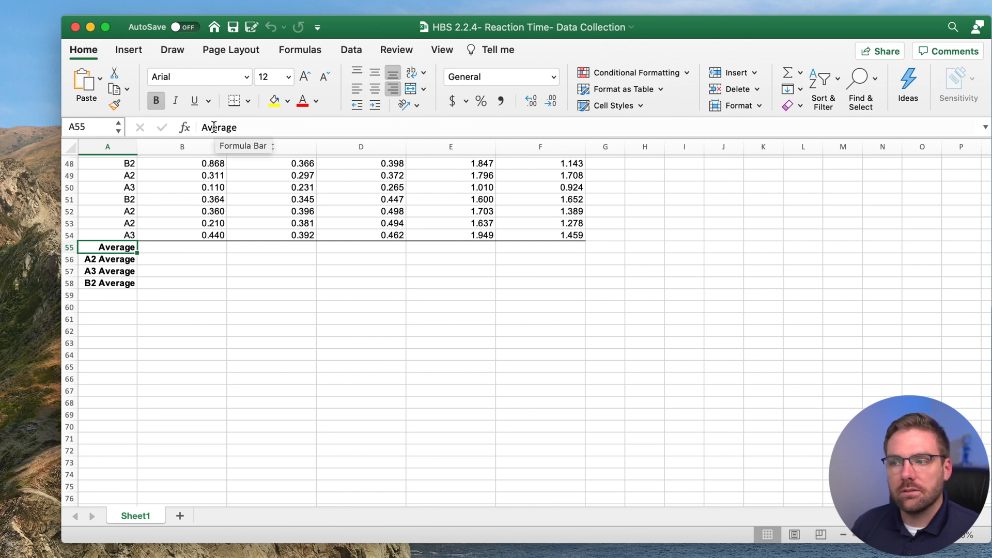
pyautogui.click(195, 247)
pyautogui.click(213, 127)
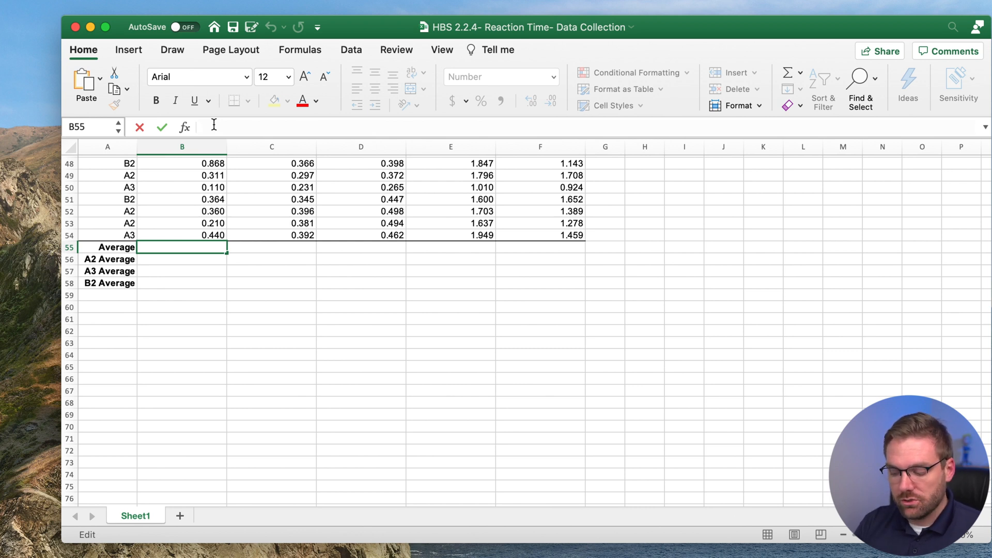
pyautogui.write('=')
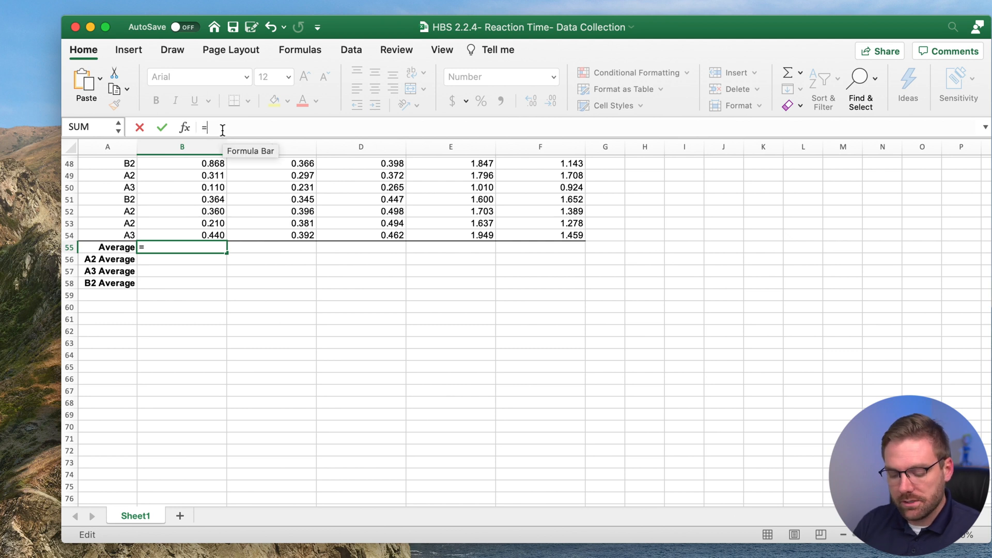
pyautogui.write('aver')
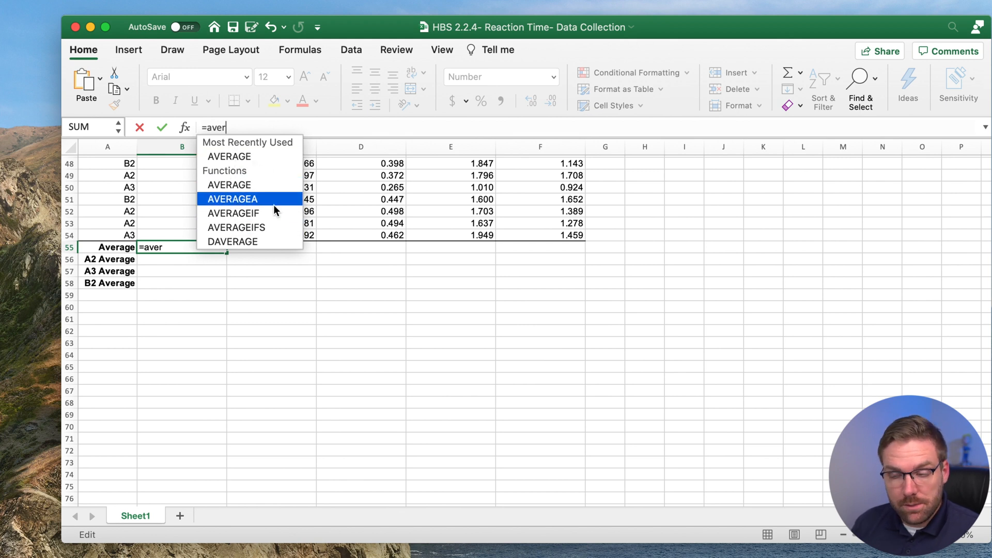
pyautogui.doubleClick(268, 156)
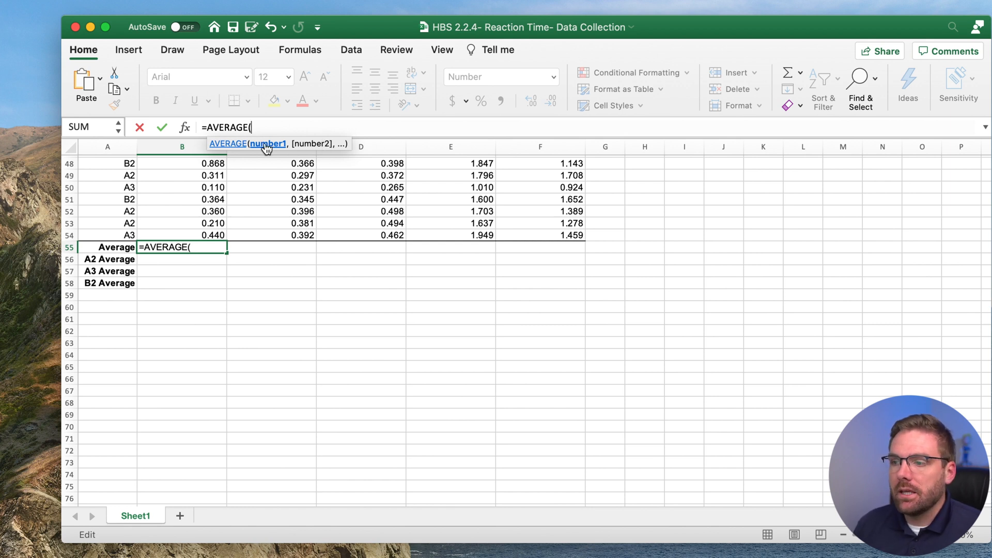
pyautogui.click(183, 232)
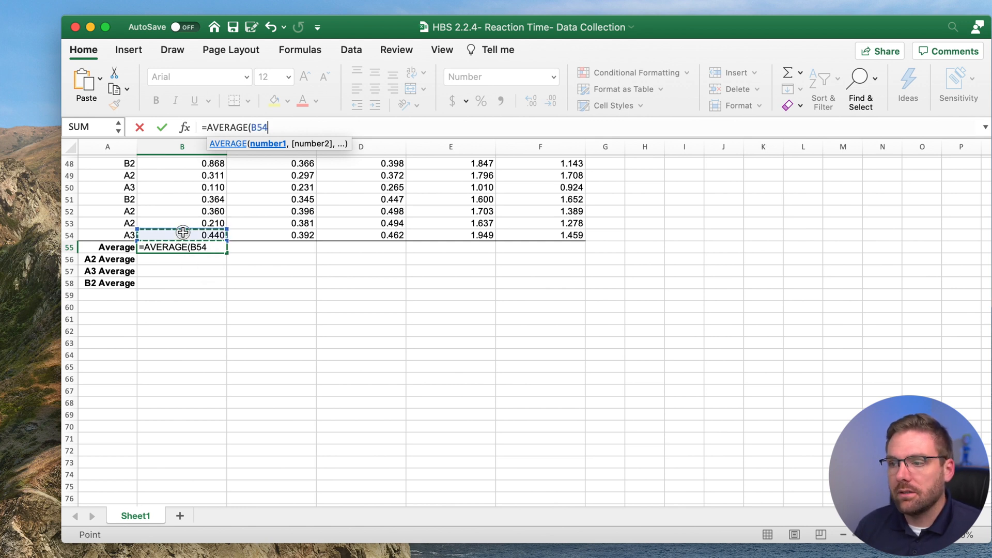
pyautogui.moveTo(182, 232); pyautogui.dragTo(180, 173)
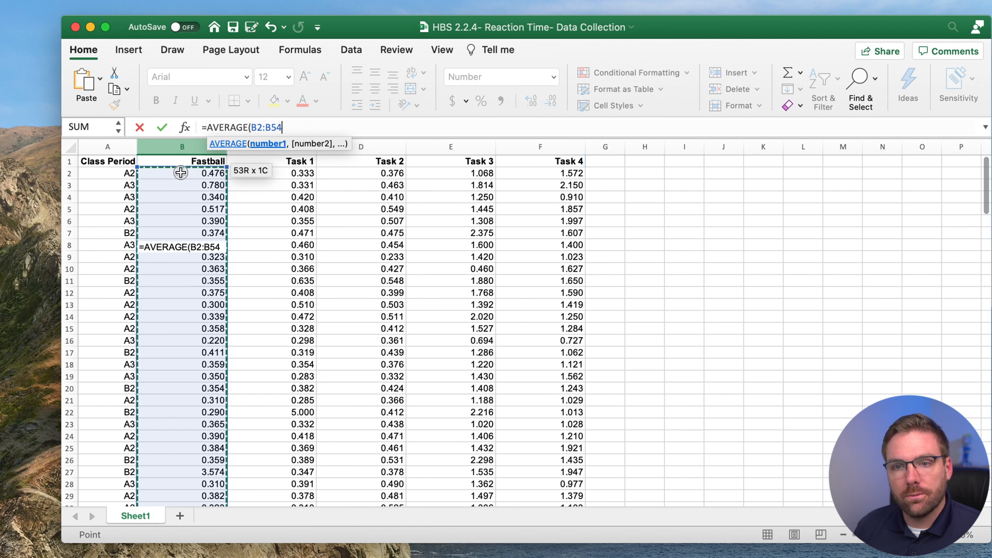
pyautogui.moveTo(180, 172); pyautogui.dragTo(180, 172)
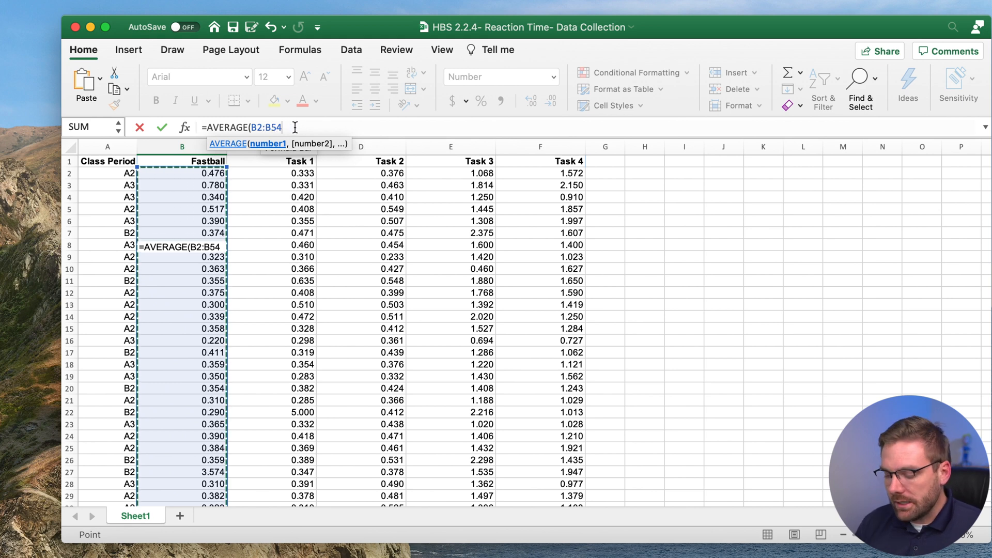
pyautogui.press('Return')
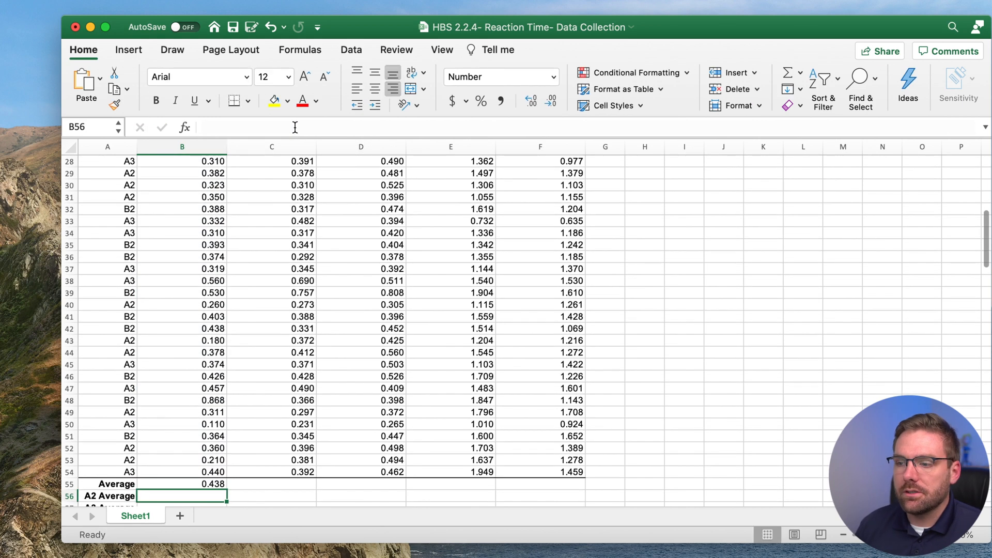
# Inspect the AVERAGE formula and its highlighted range for the overall Fastball average in B55.
pyautogui.click(192, 484)
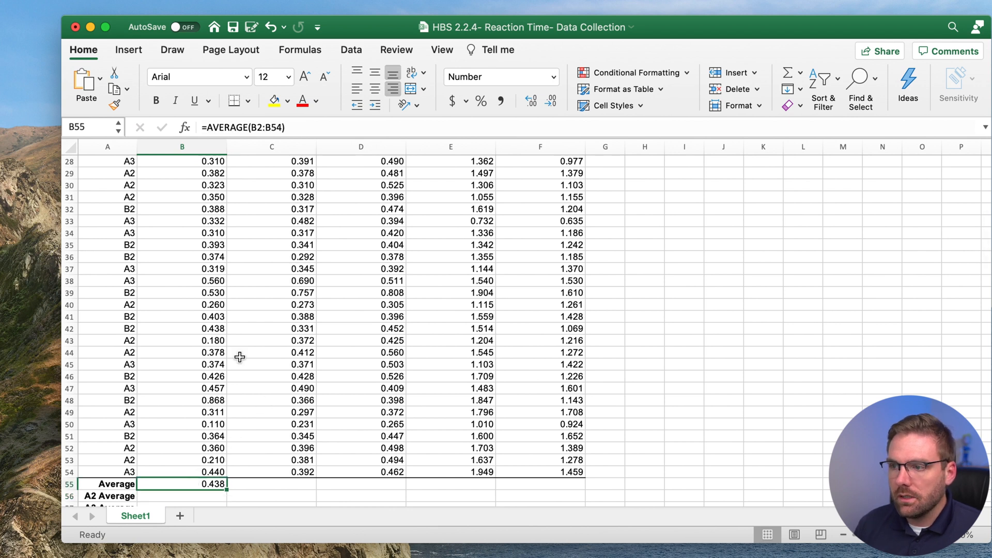
pyautogui.click(314, 127)
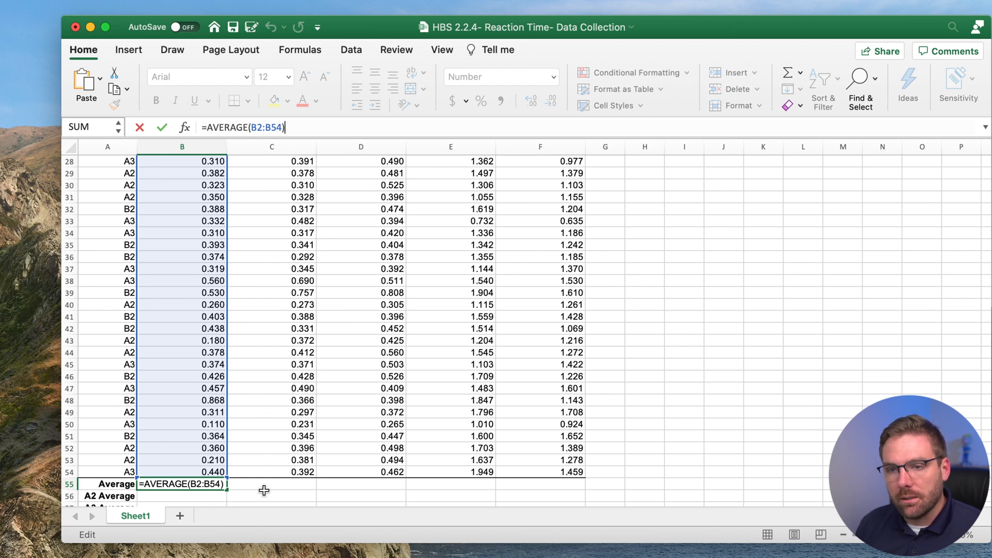
pyautogui.hotkey('ctrl', 'Return')
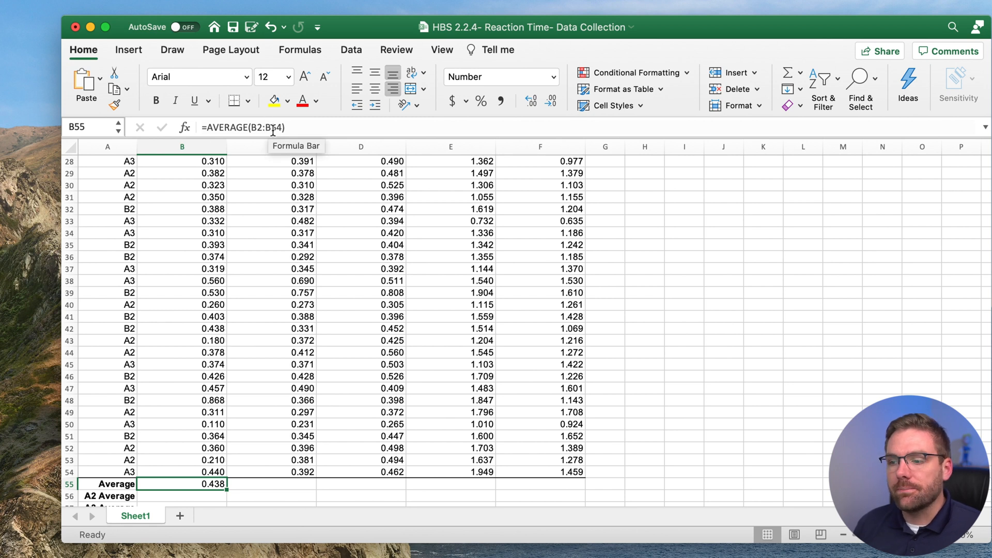
# Increase the displayed precision of the Fastball average in B55 to seven decimal places.
pyautogui.click(535, 102)
pyautogui.click(535, 102)
pyautogui.click(535, 103)
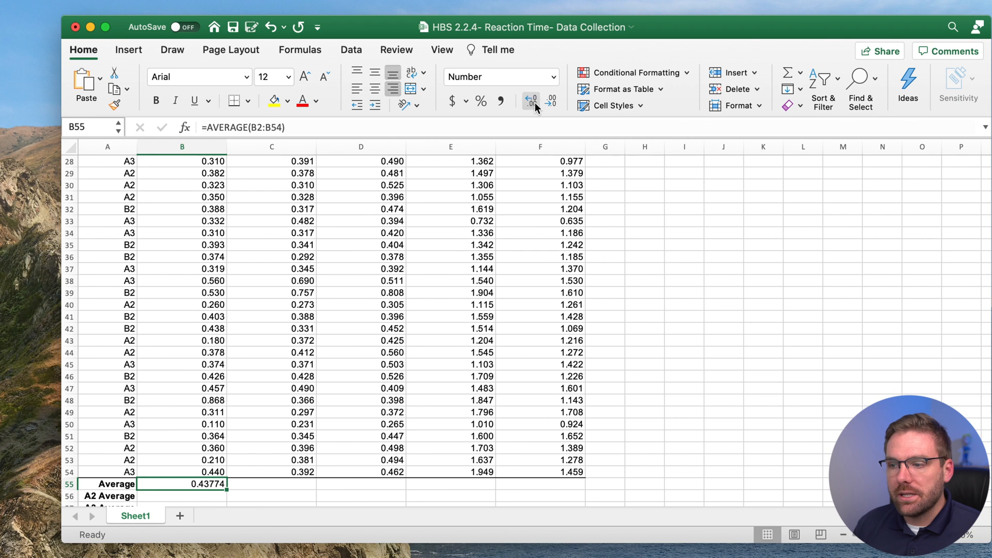
pyautogui.click(535, 103)
pyautogui.click(535, 103)
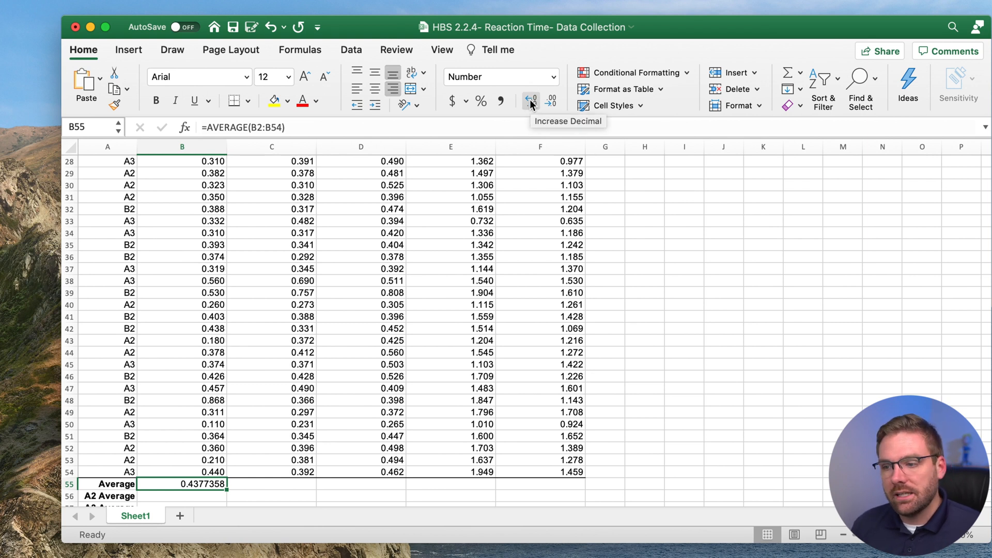
# Reduce the displayed precision of the Fastball average in B55 to three decimal places.
pyautogui.click(547, 100)
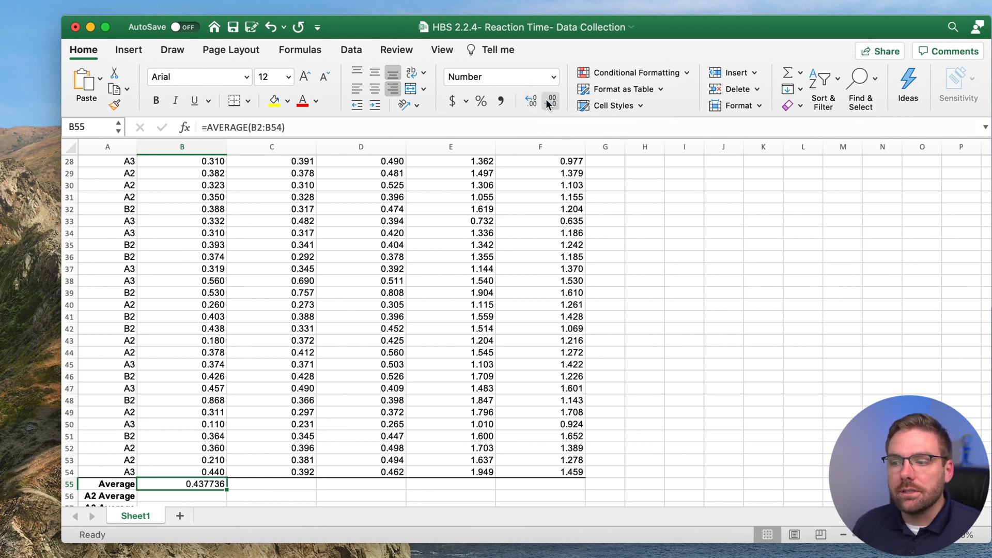
pyautogui.click(547, 101)
pyautogui.click(547, 100)
pyautogui.click(547, 100)
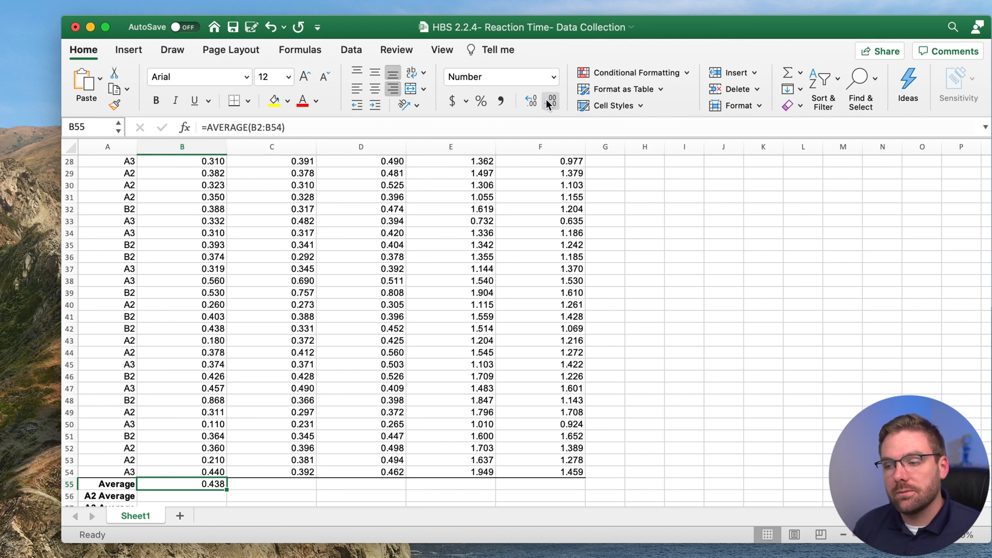
pyautogui.click(540, 99)
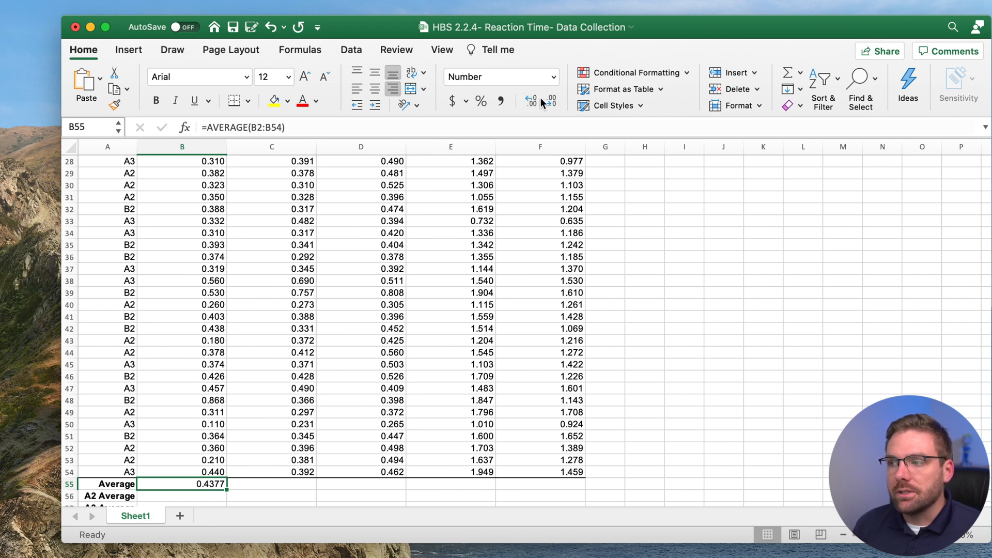
pyautogui.click(549, 103)
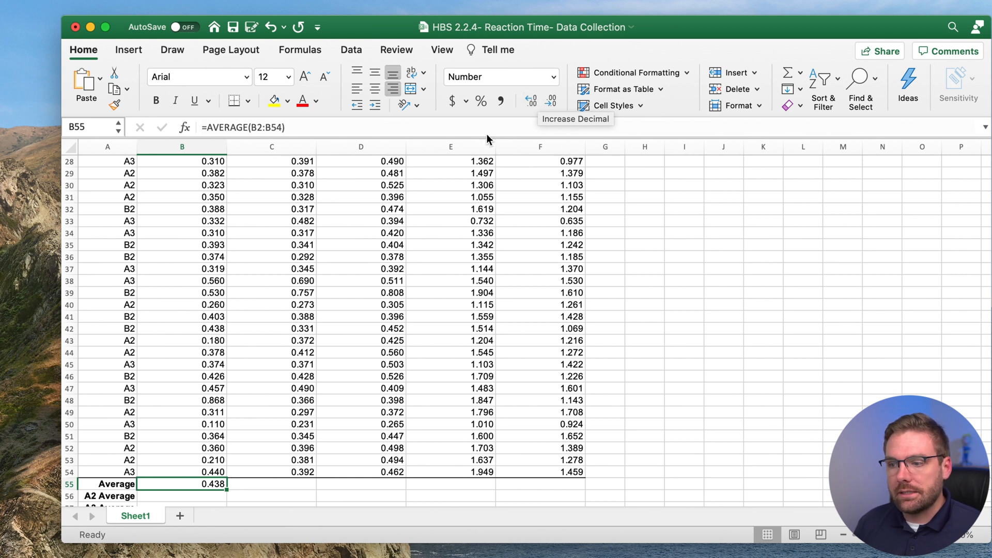
# Enter an AVERAGE formula over the range C2:C54 in cell C55 for the overall Task 1 average.
pyautogui.click(286, 485)
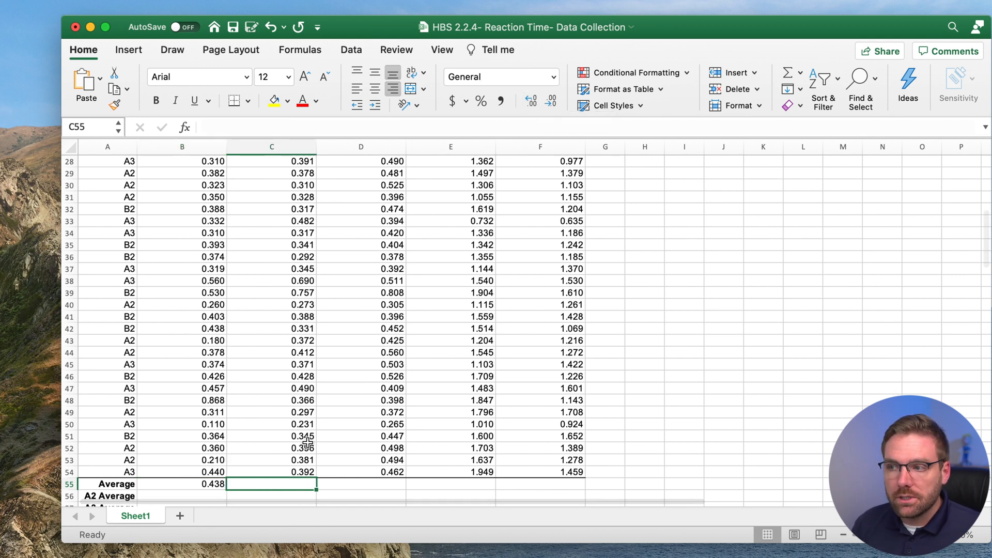
pyautogui.click(262, 129)
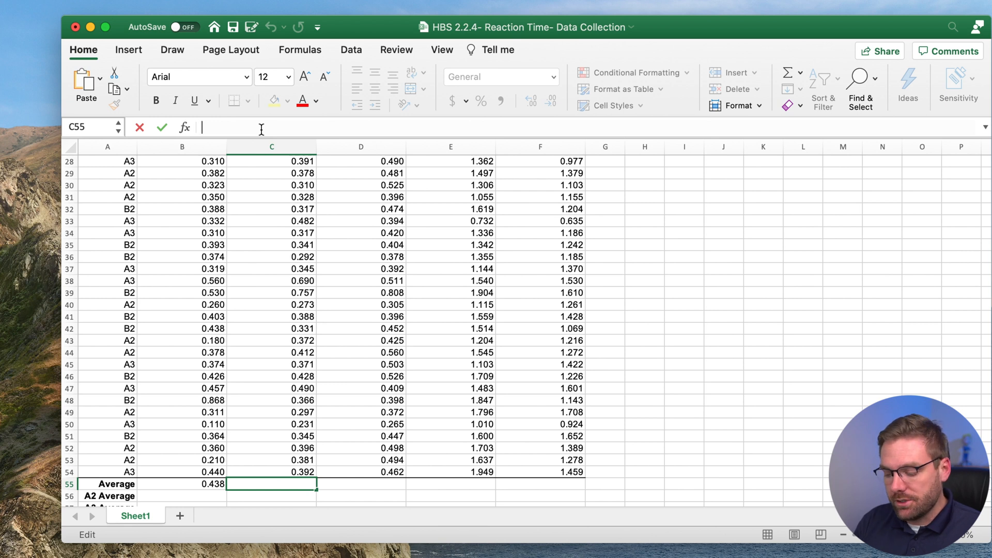
pyautogui.write('=')
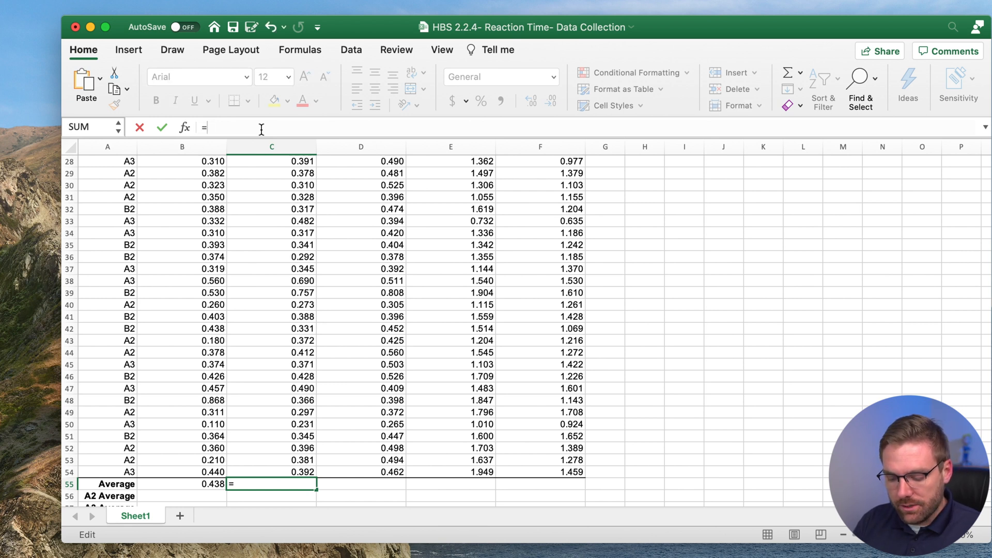
pyautogui.write('average')
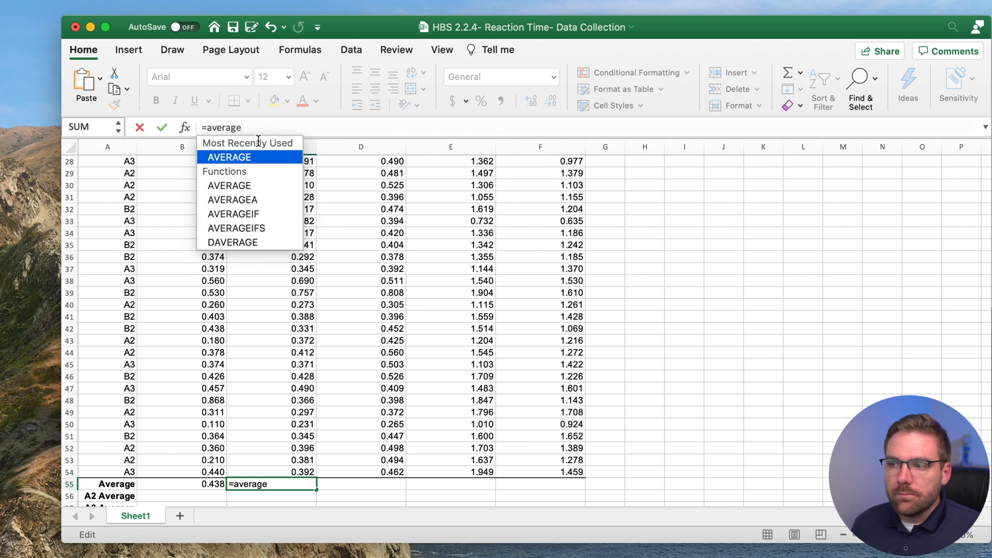
pyautogui.doubleClick(255, 157)
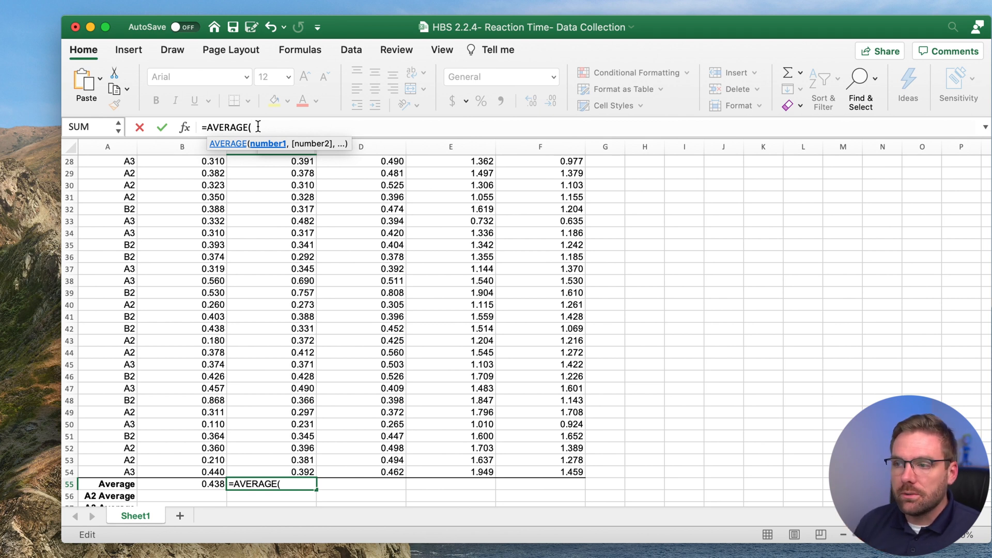
pyautogui.scroll(10, 273, 197)
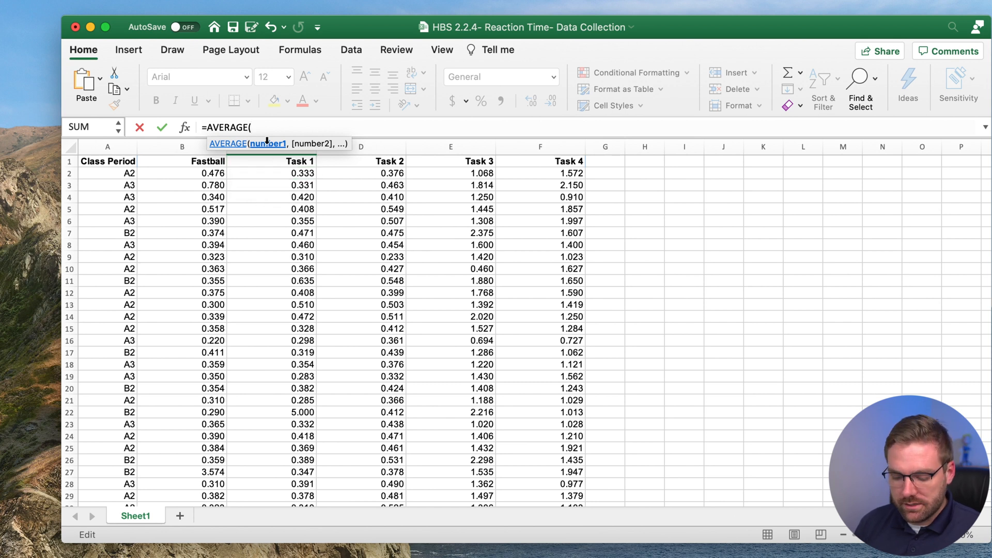
pyautogui.write('C2:')
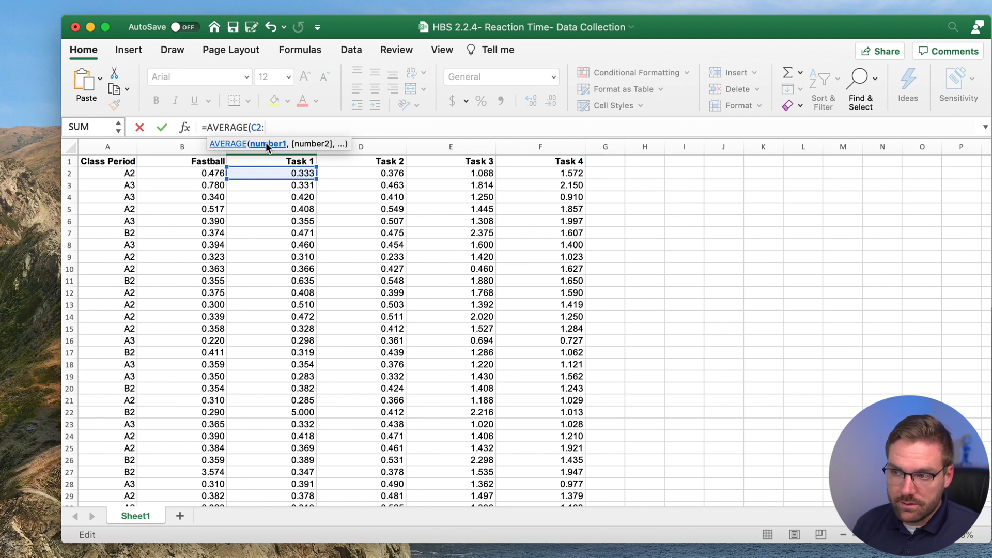
pyautogui.scroll(-8, 267, 205)
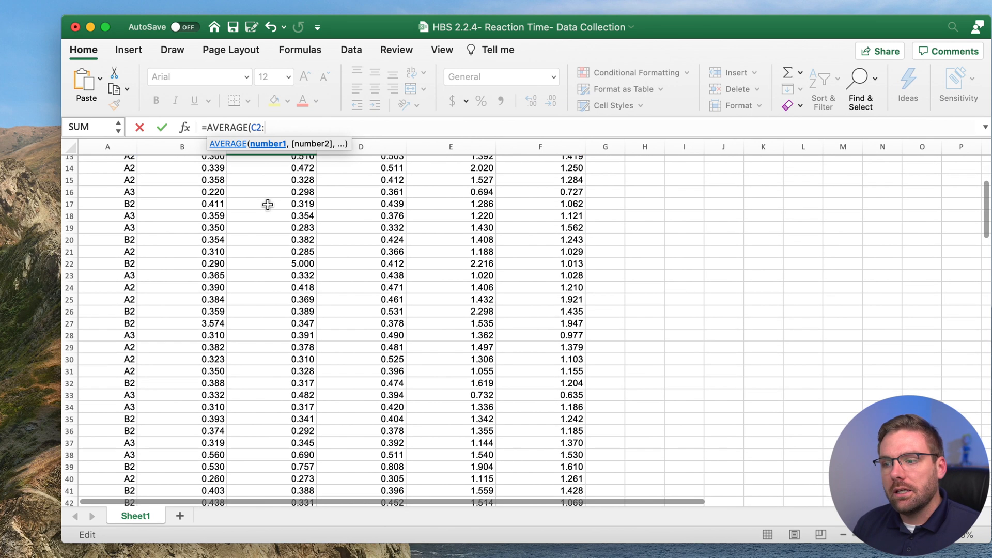
pyautogui.scroll(-6, 268, 204)
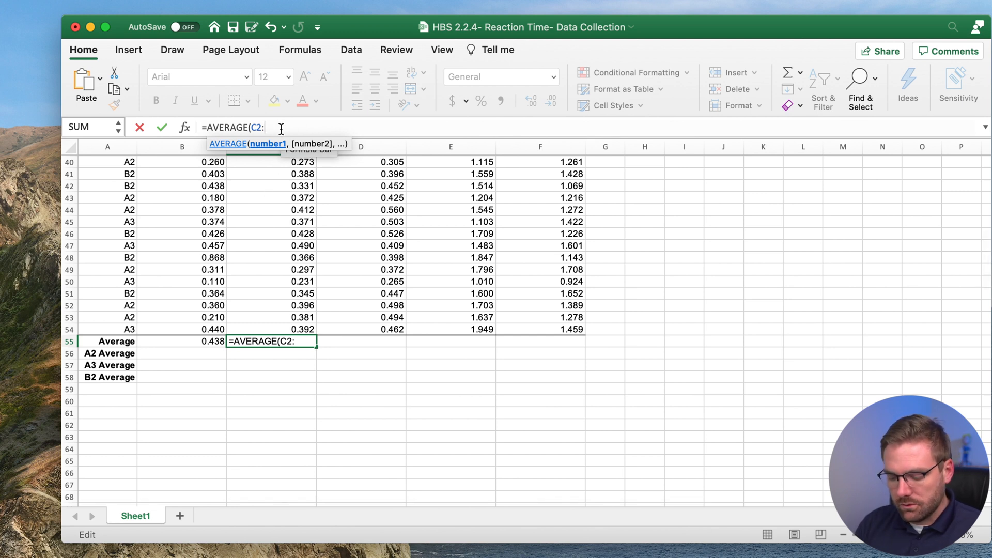
pyautogui.write('C54')
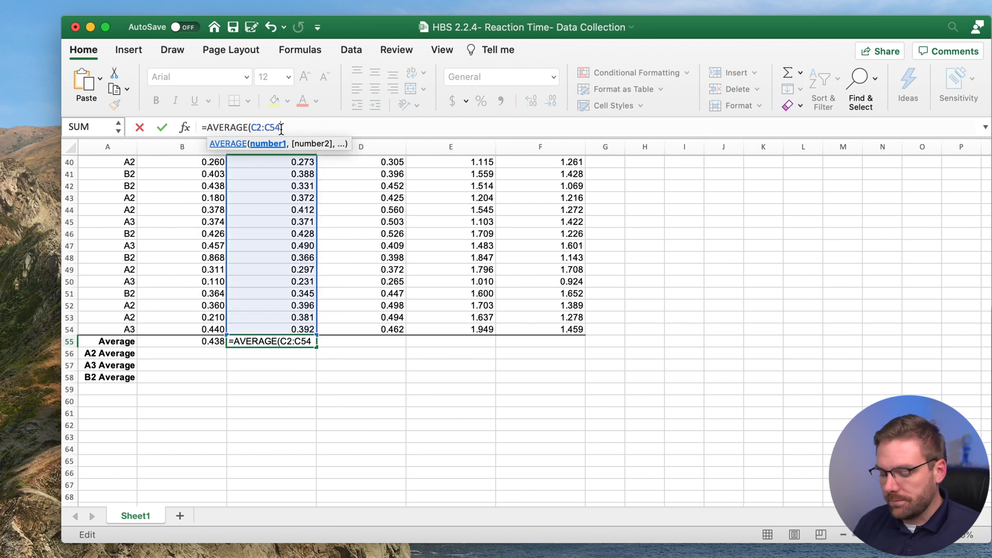
# Change the end of the range in the C55 formula to D54 so it also covers Task 2.
pyautogui.press('Left')
pyautogui.press('Left')
pyautogui.press('BackSpace')
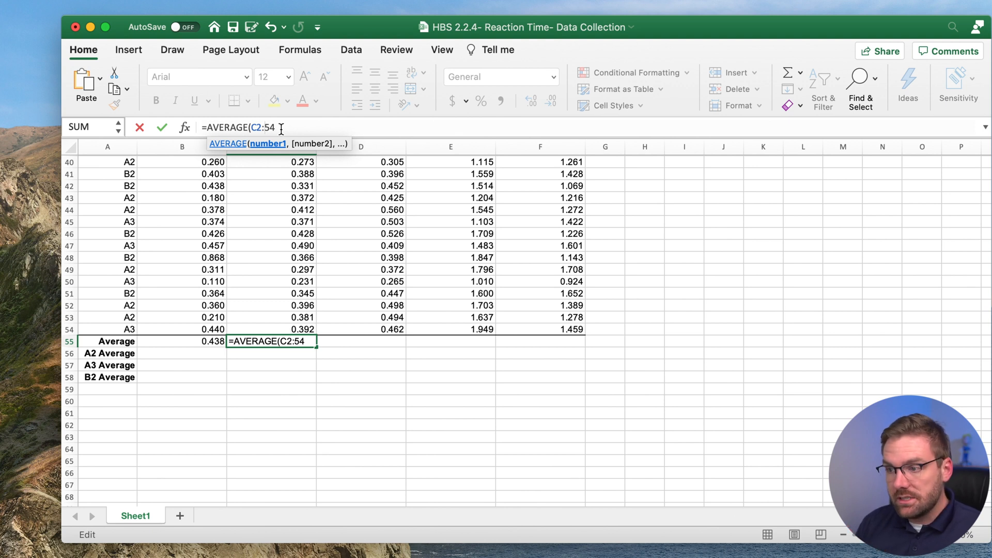
pyautogui.write('D')
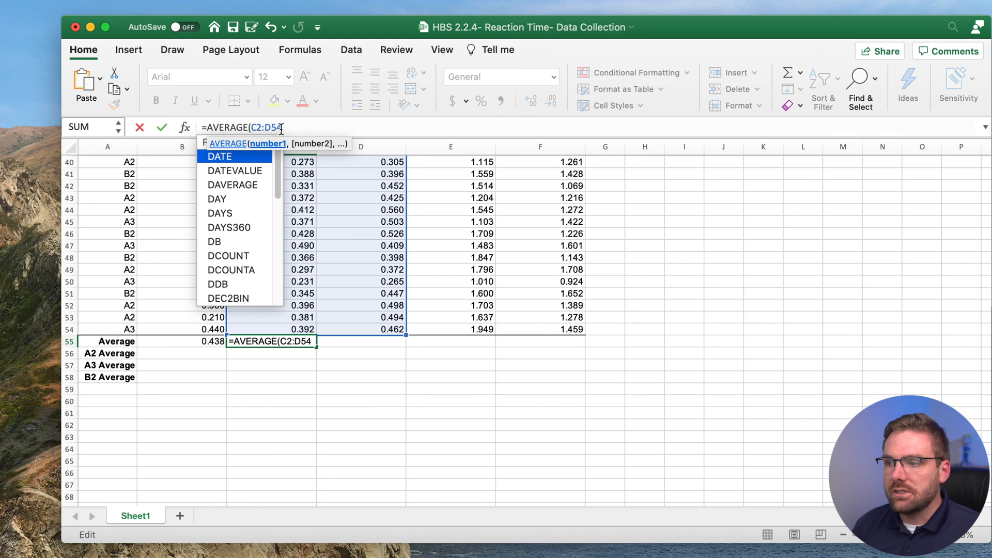
# Restore the range in the C55 formula to C2:C54 and commit the Task 1 average.
pyautogui.click(285, 127)
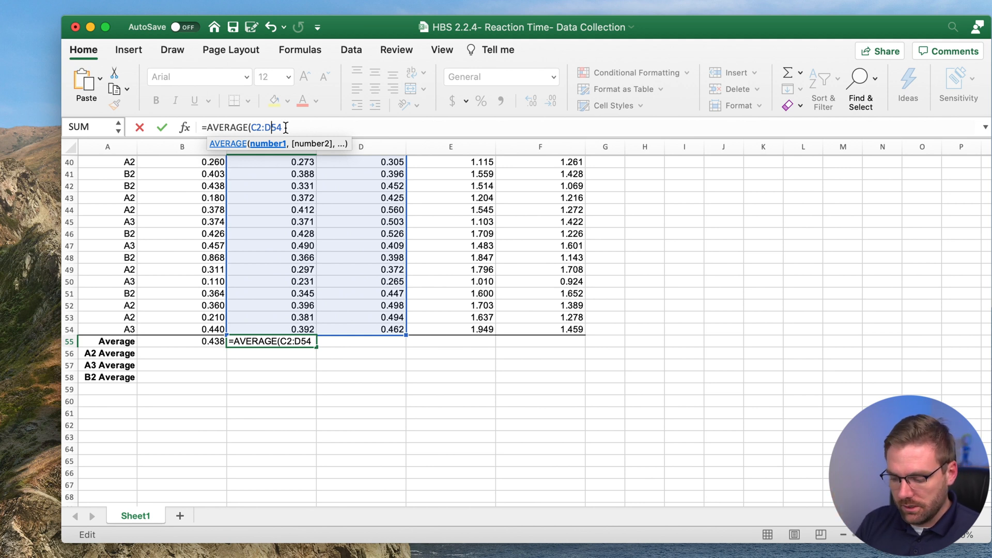
pyautogui.press('BackSpace')
pyautogui.write('C')
pyautogui.press('Right')
pyautogui.press('Right')
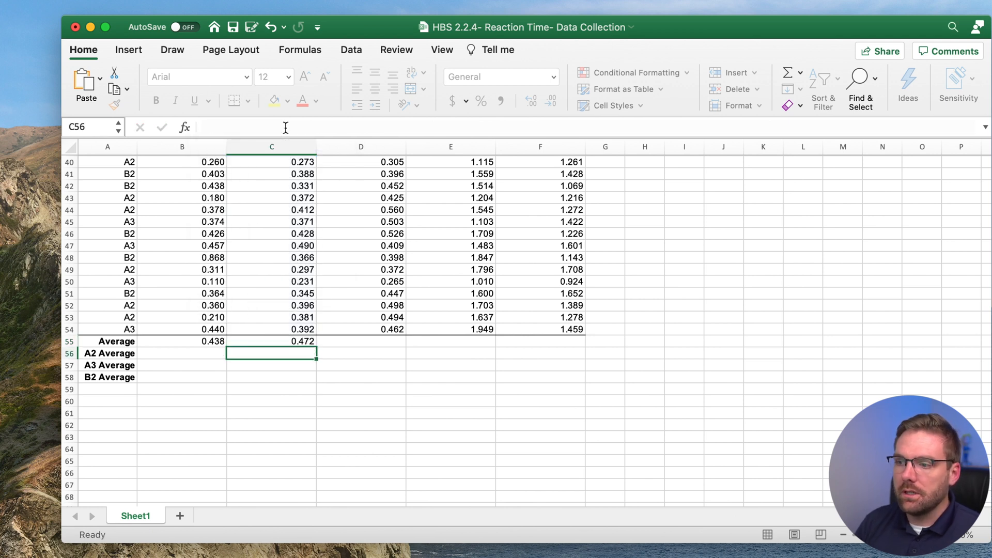
pyautogui.press('Return')
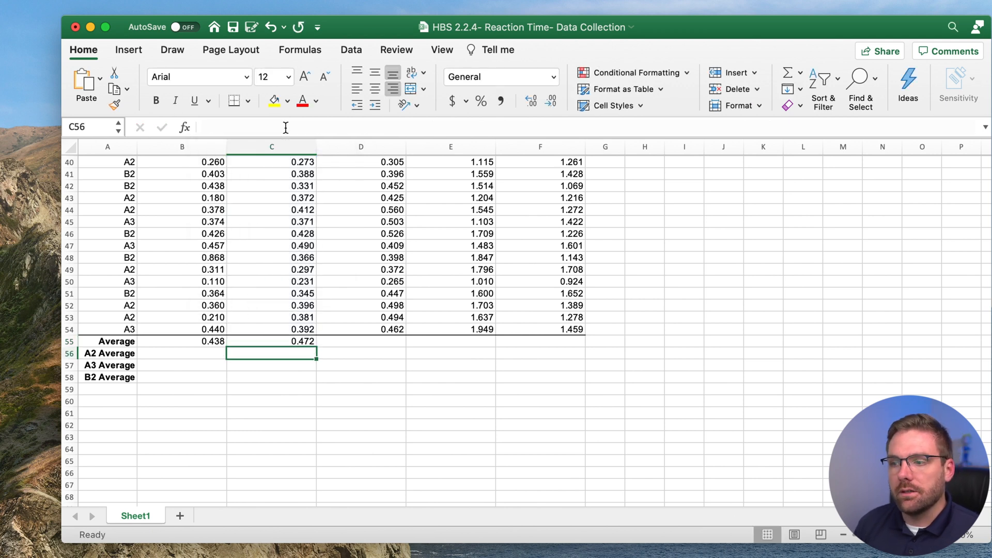
# Fill the Task 1 average formula from C55 across to F55 for Tasks 2 to 4.
pyautogui.click(279, 342)
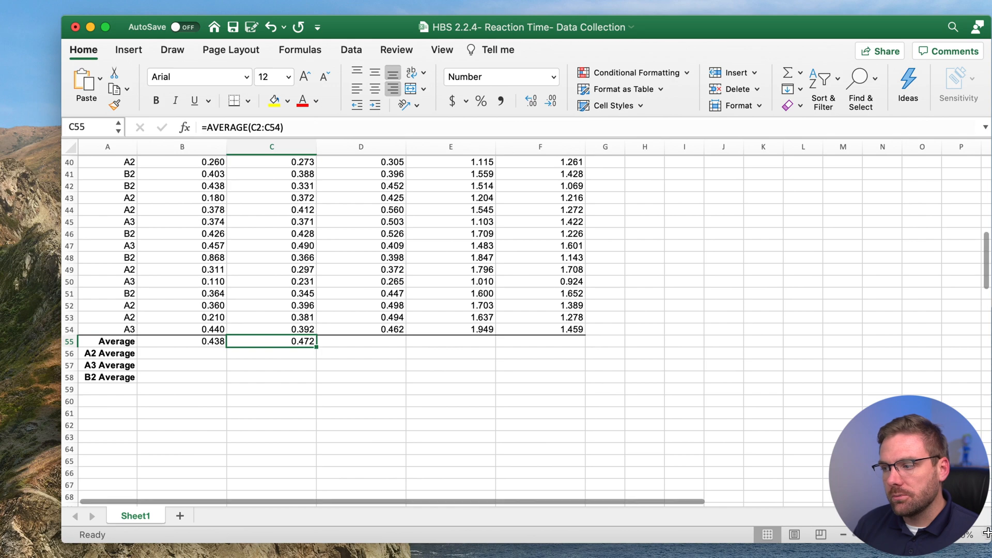
pyautogui.moveTo(985, 538); pyautogui.dragTo(884, 496)
pyautogui.moveTo(942, 537); pyautogui.dragTo(955, 517)
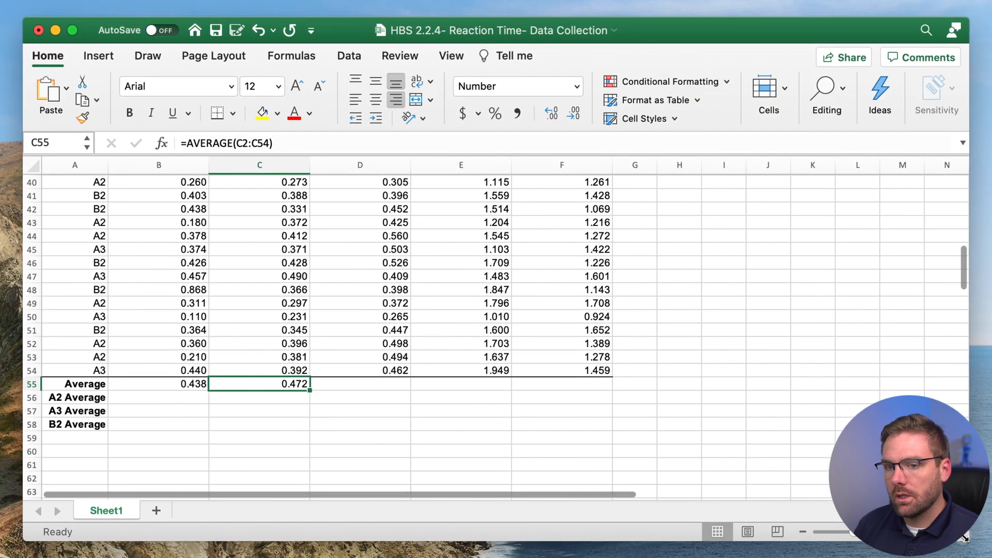
pyautogui.click(305, 400)
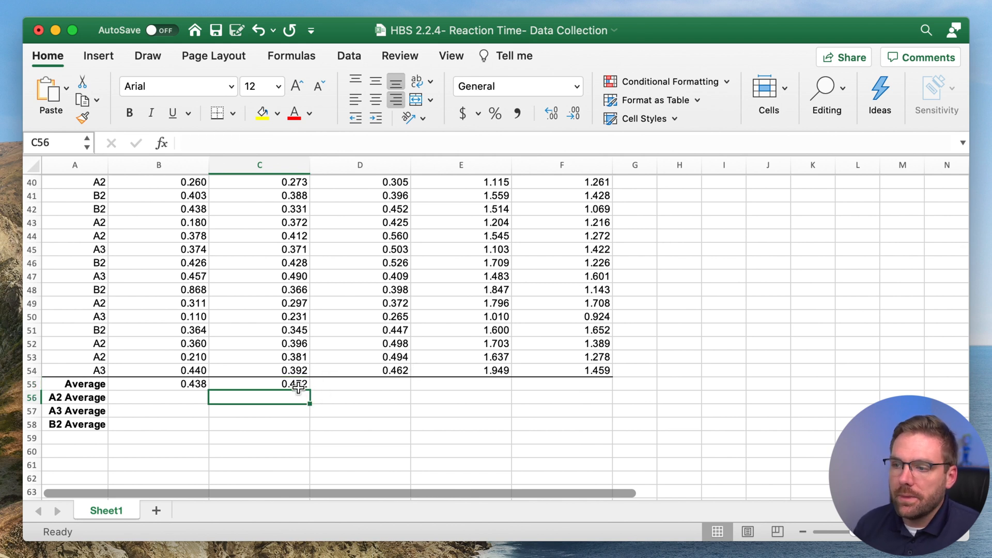
pyautogui.click(298, 384)
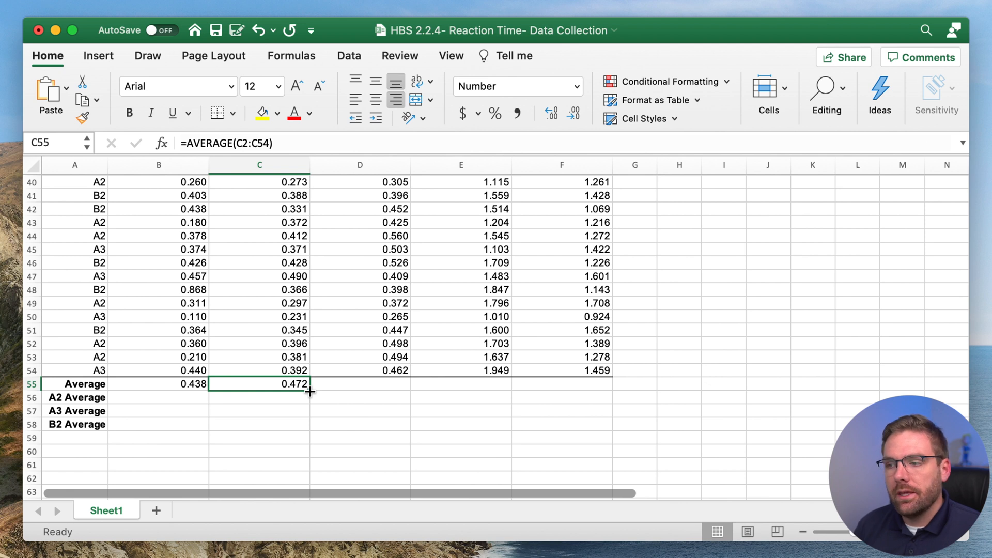
pyautogui.moveTo(310, 392); pyautogui.dragTo(572, 387)
pyautogui.click(359, 408)
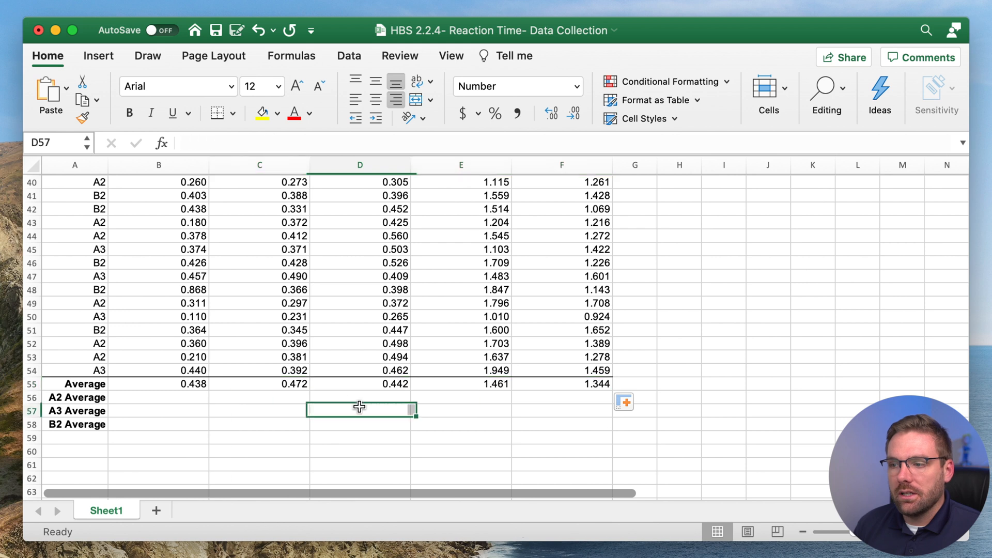
# Check the AVERAGE formula ranges in C55, D55, E55 and F55 against their task columns.
pyautogui.click(279, 384)
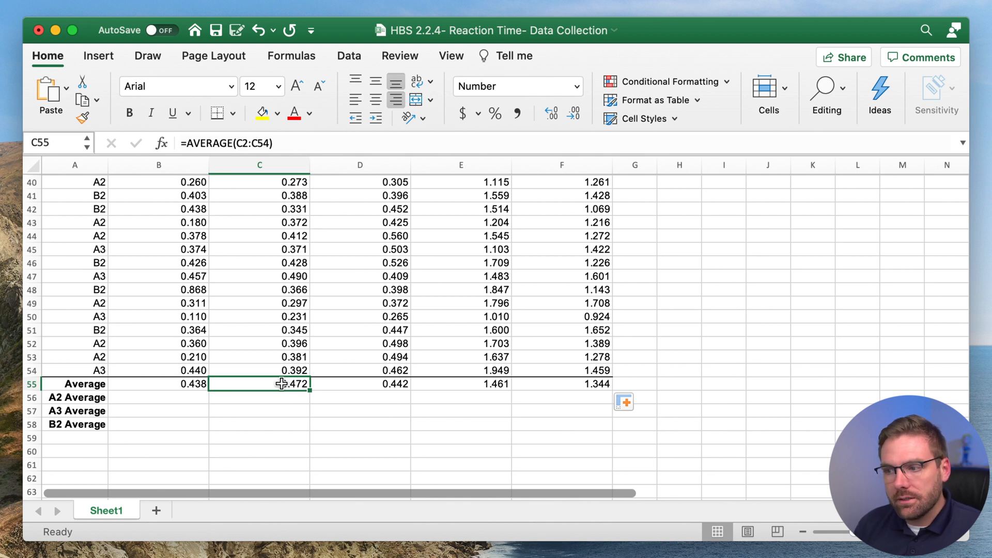
pyautogui.press('Right')
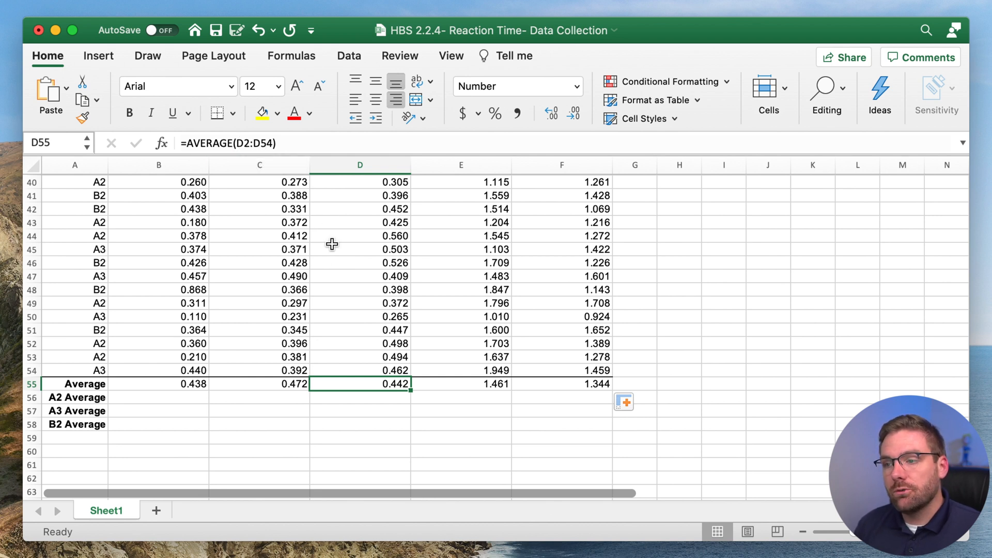
pyautogui.click(453, 385)
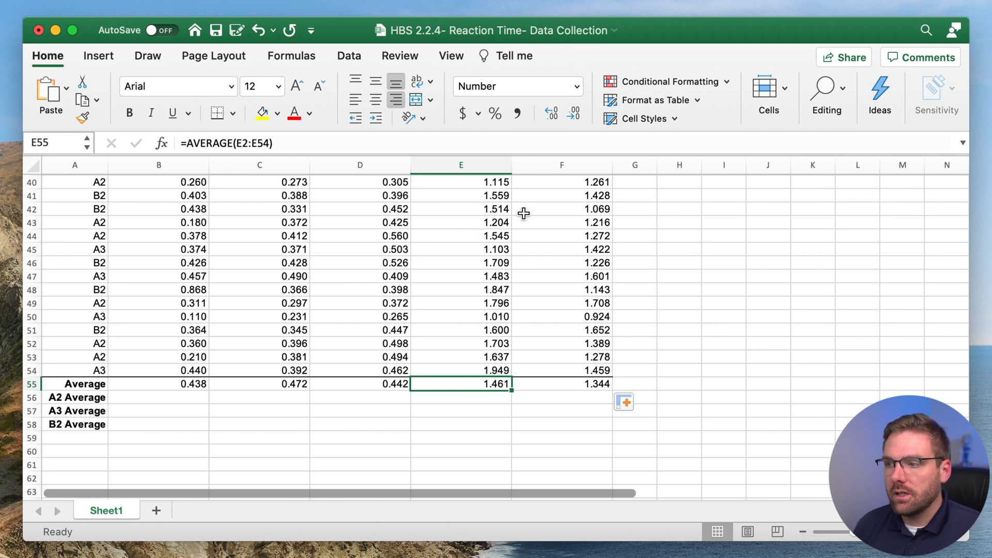
pyautogui.click(553, 384)
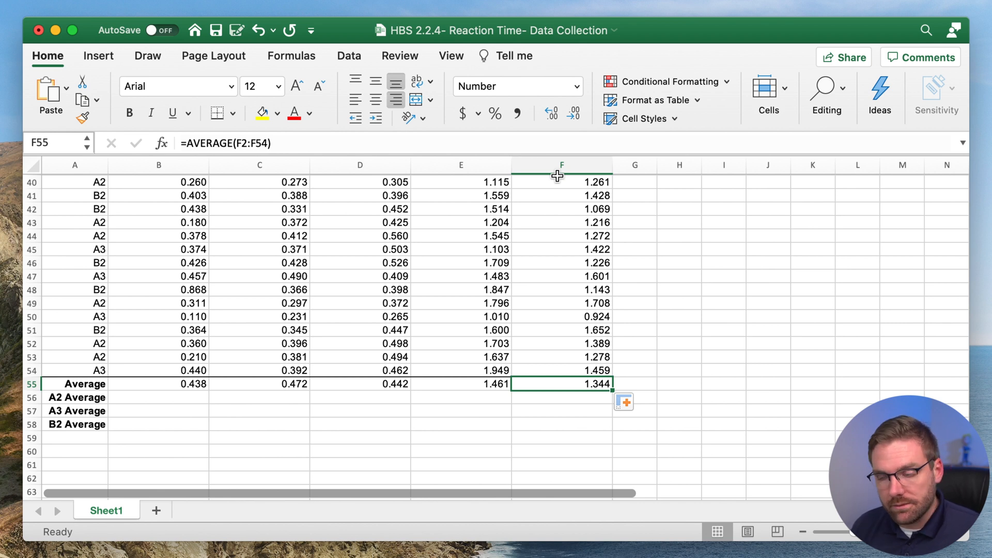
# Begin the A2 Fastball average in B56 as an AVERAGEIF formula with A2:B54 as its range, enlarging the window to reach all rows.
pyautogui.click(174, 400)
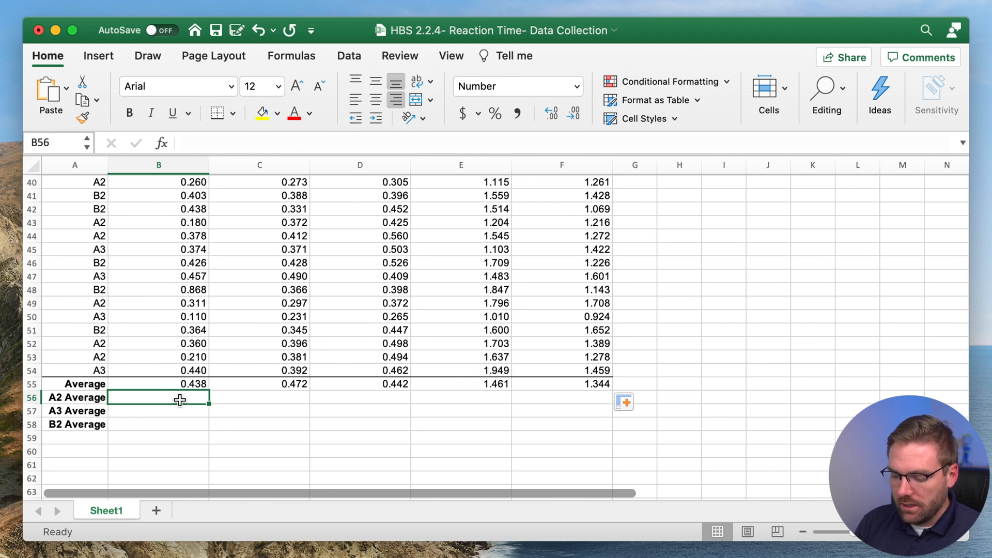
pyautogui.write('=')
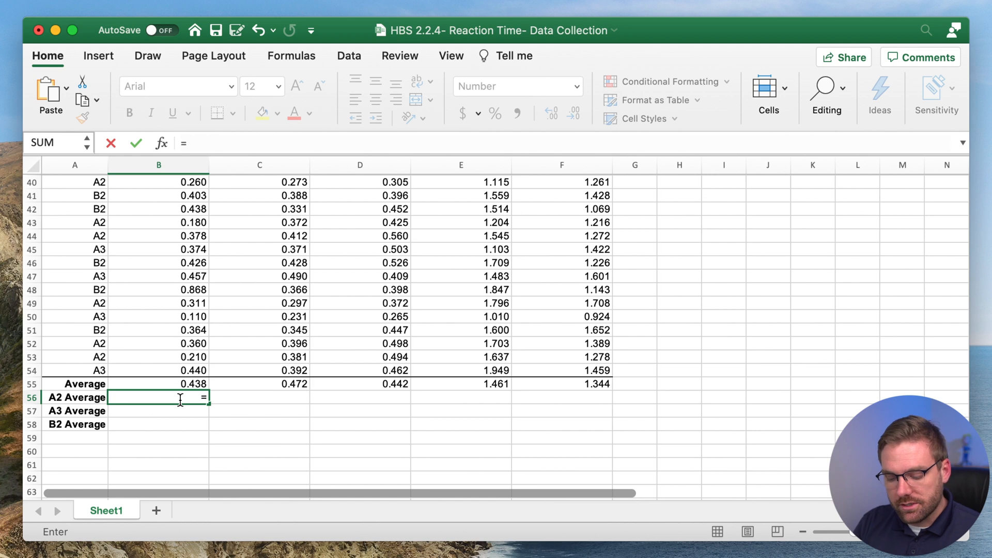
pyautogui.write('average')
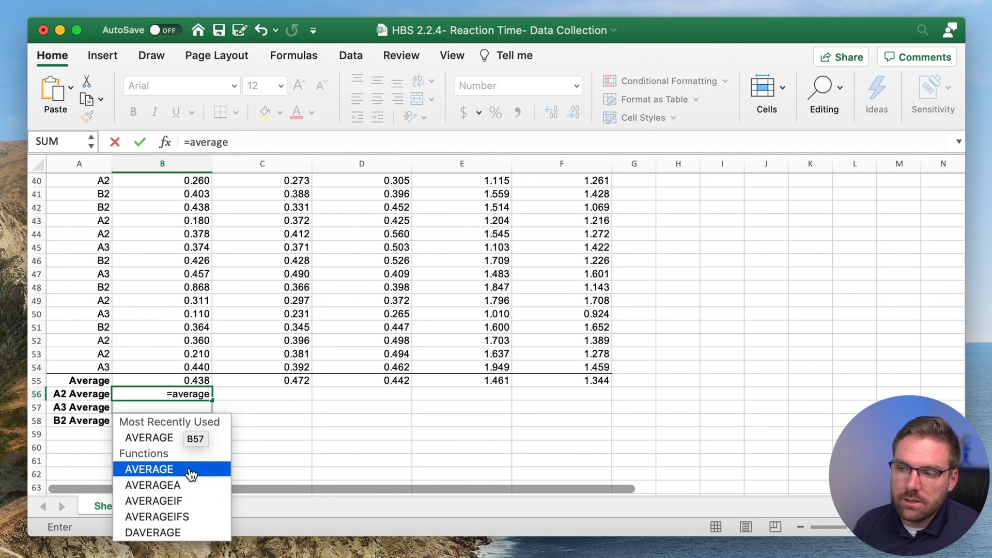
pyautogui.doubleClick(189, 504)
pyautogui.click(266, 144)
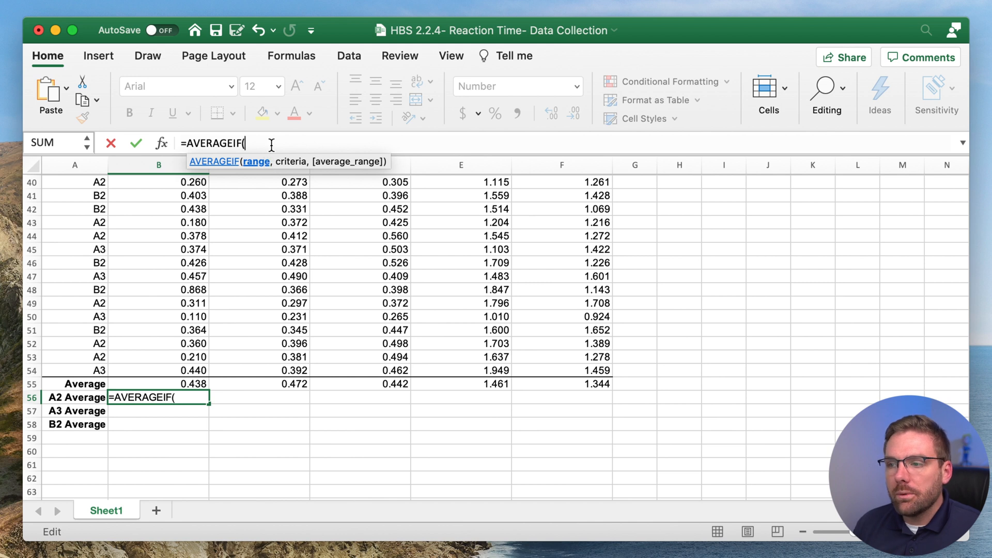
pyautogui.doubleClick(343, 32)
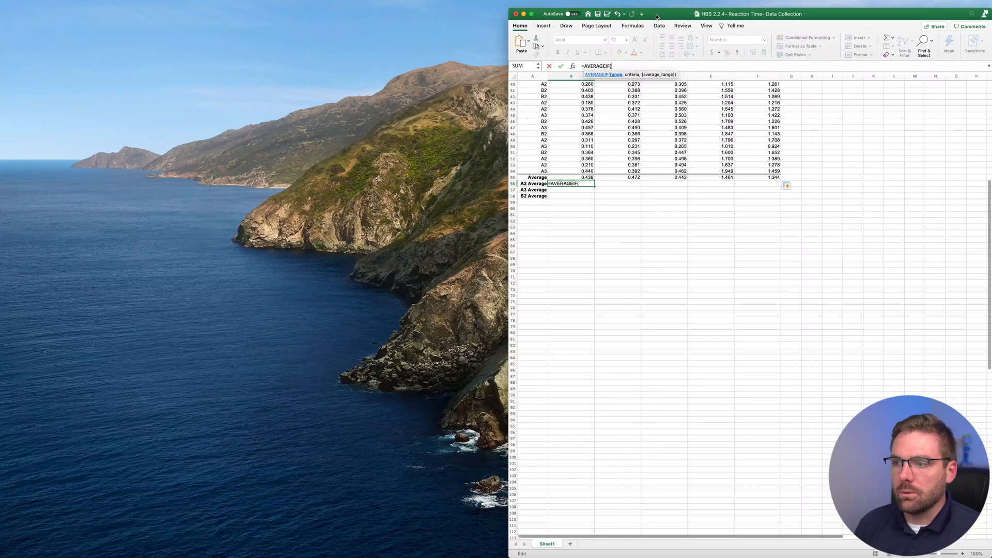
pyautogui.scroll(10, 668, 184)
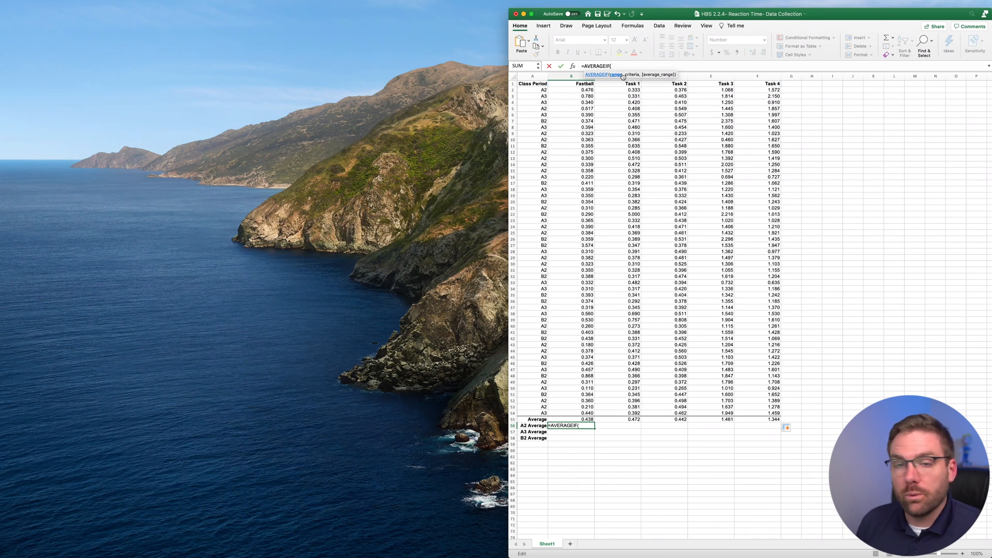
pyautogui.click(534, 90)
pyautogui.moveTo(534, 91); pyautogui.dragTo(571, 415)
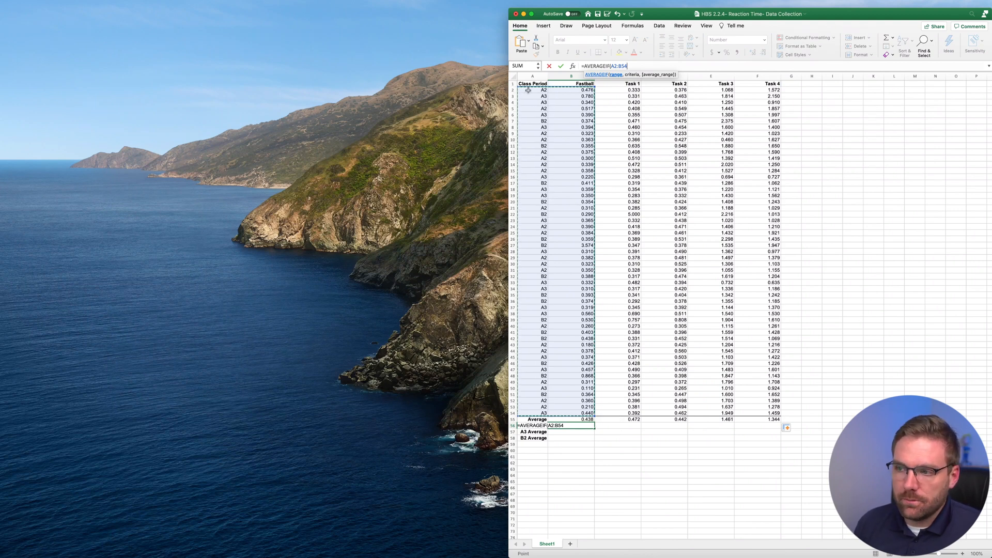
pyautogui.click(644, 64)
# Complete the B56 AVERAGEIF formula with the criterion "A2" and the average range B2:B54, and commit it.
pyautogui.write(',')
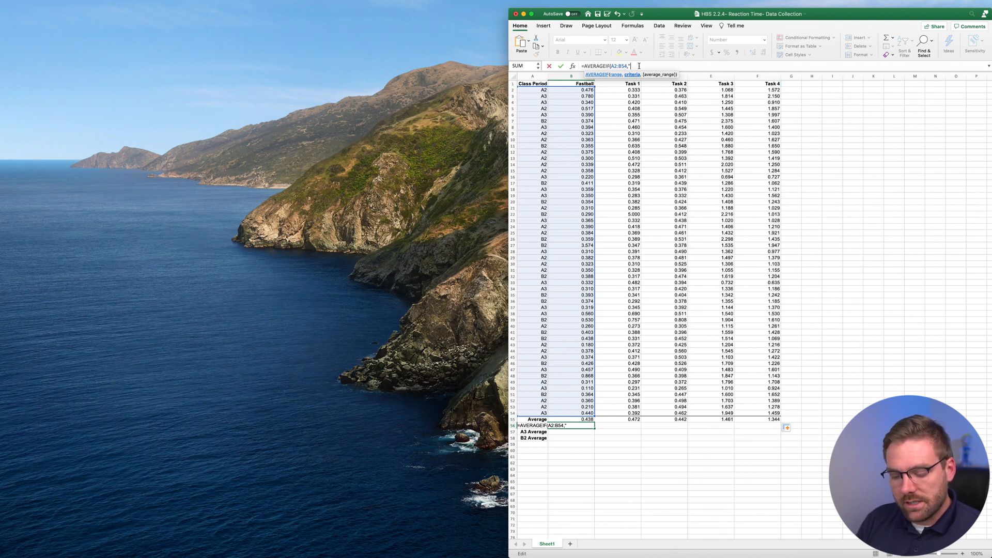
pyautogui.write('2')
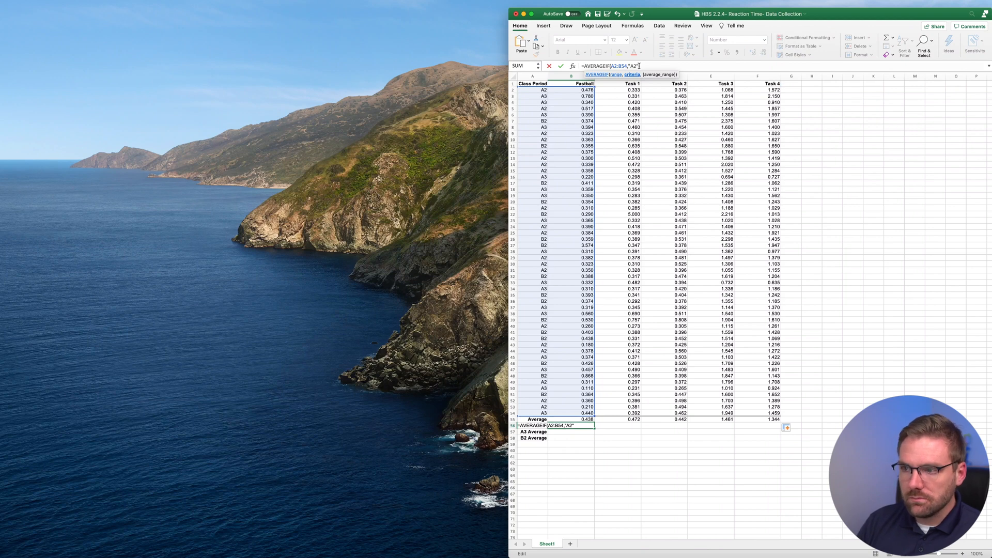
pyautogui.write(',')
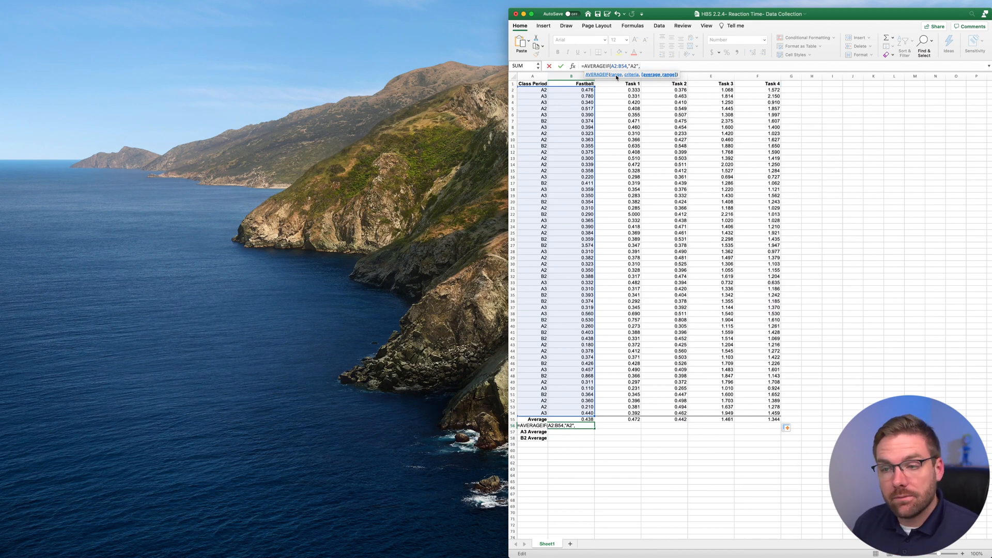
pyautogui.click(576, 89)
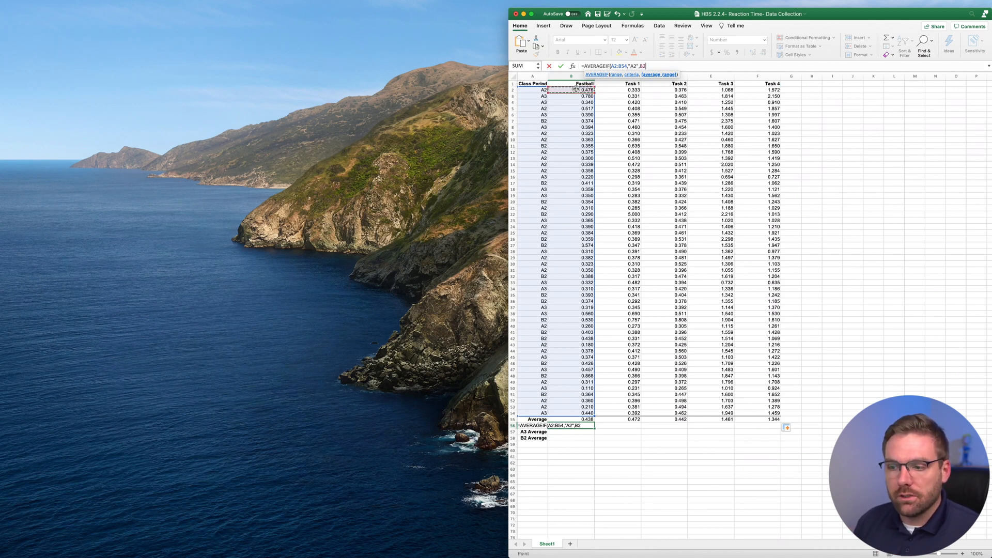
pyautogui.moveTo(576, 90); pyautogui.dragTo(559, 412)
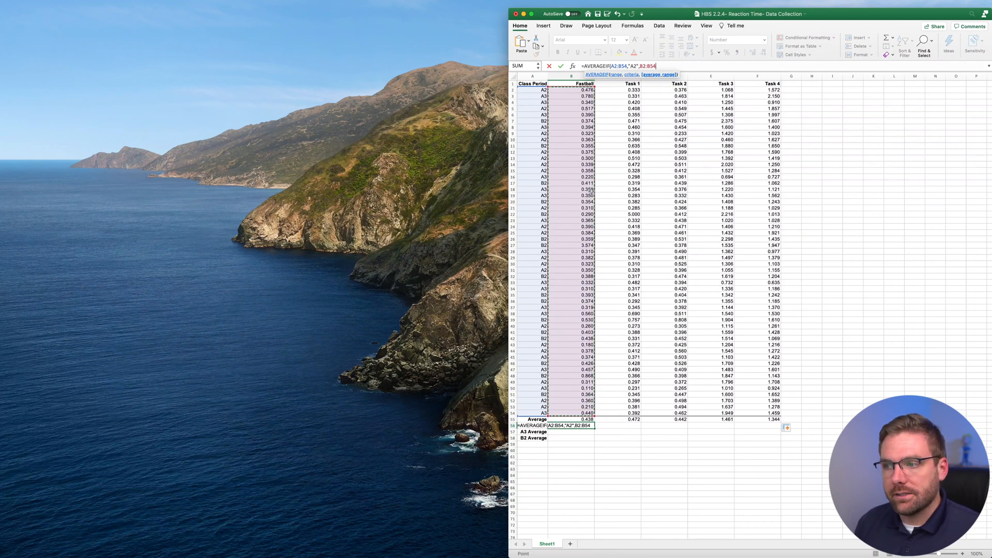
pyautogui.write(')')
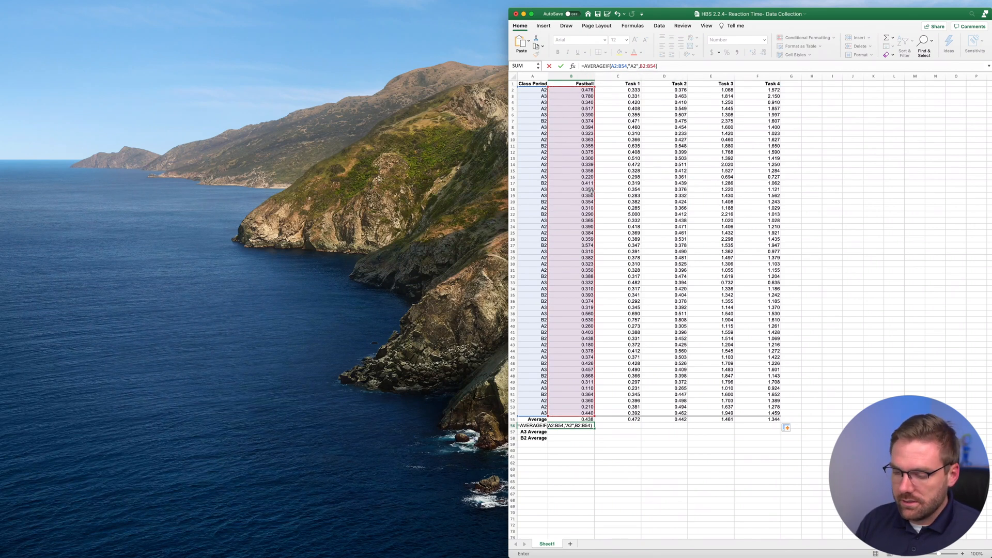
pyautogui.press('Return')
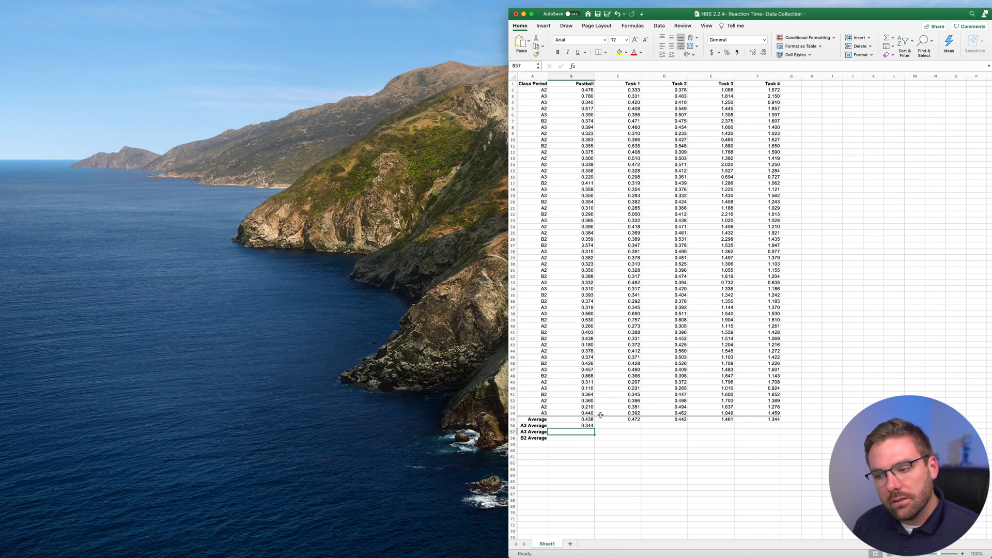
# Shrink the workbook window back to a smaller size around the average rows and select B57.
pyautogui.click(583, 424)
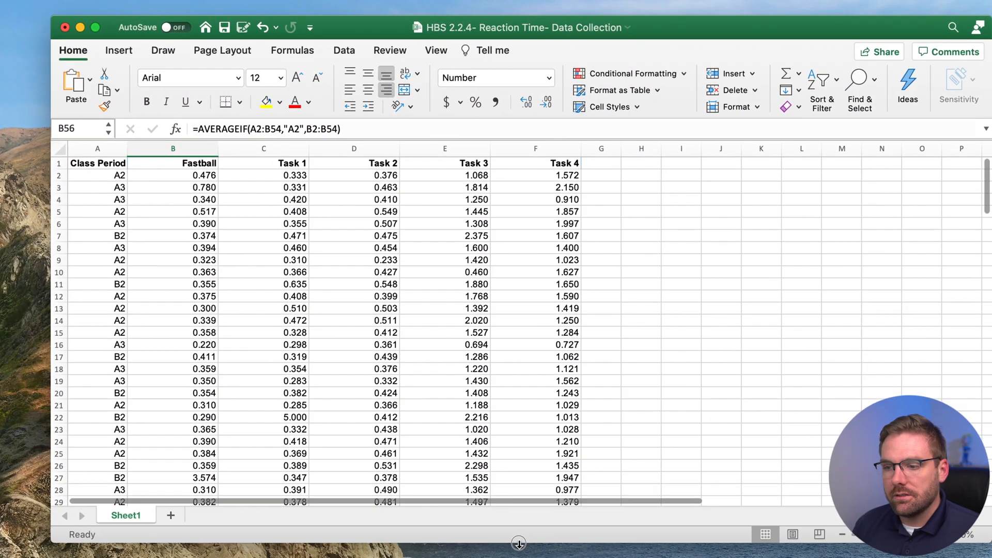
pyautogui.scroll(-10, 312, 391)
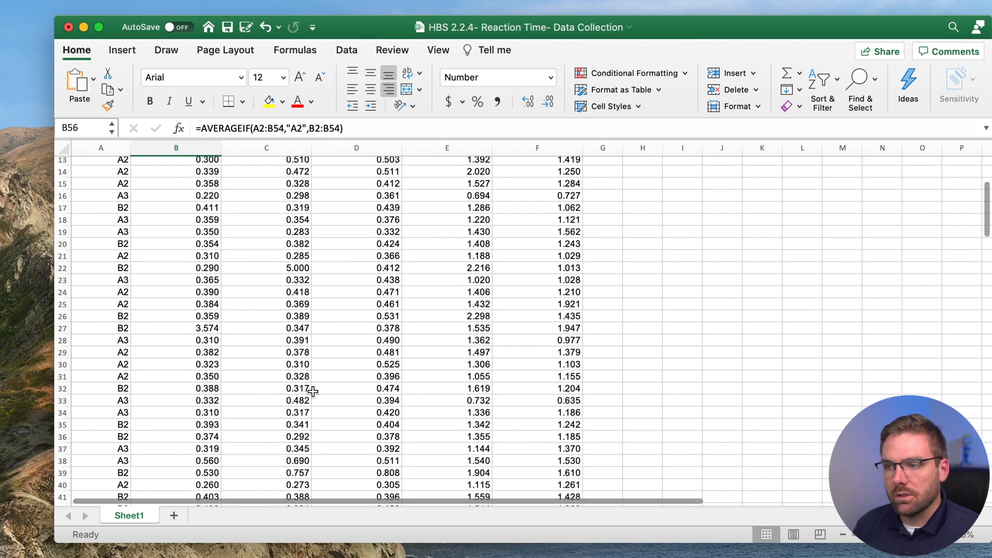
pyautogui.scroll(-5, 313, 391)
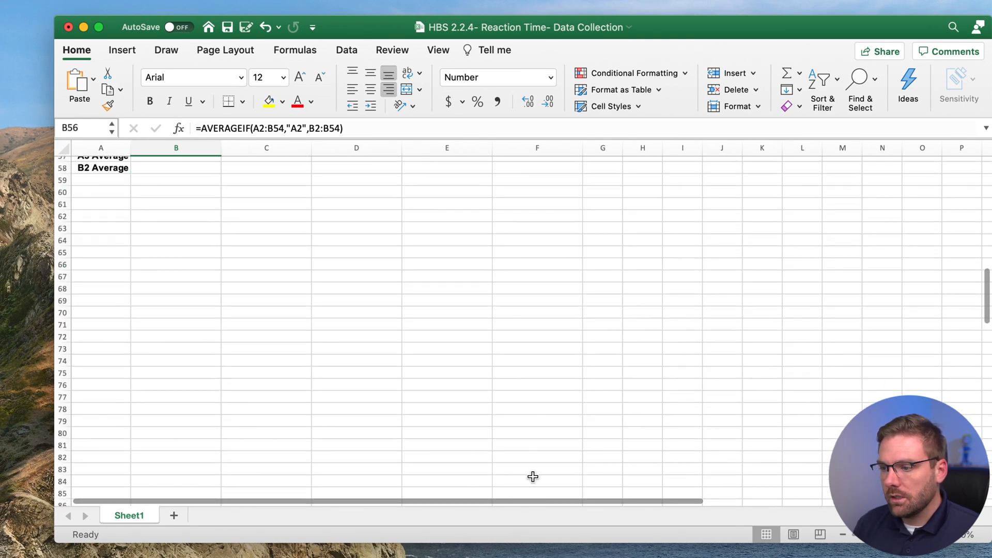
pyautogui.scroll(2, 393, 387)
pyautogui.scroll(2, 393, 388)
pyautogui.click(192, 289)
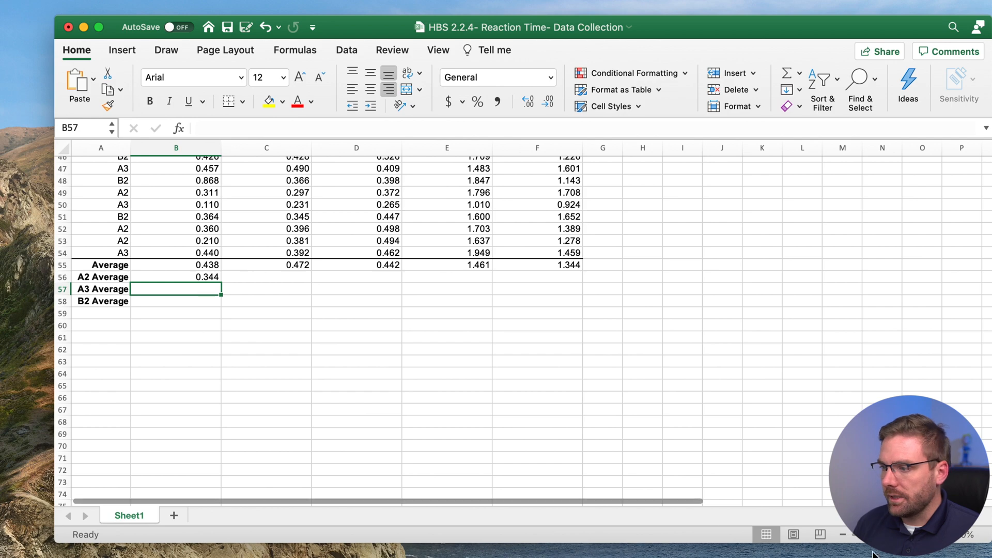
pyautogui.moveTo(990, 539); pyautogui.dragTo(819, 459)
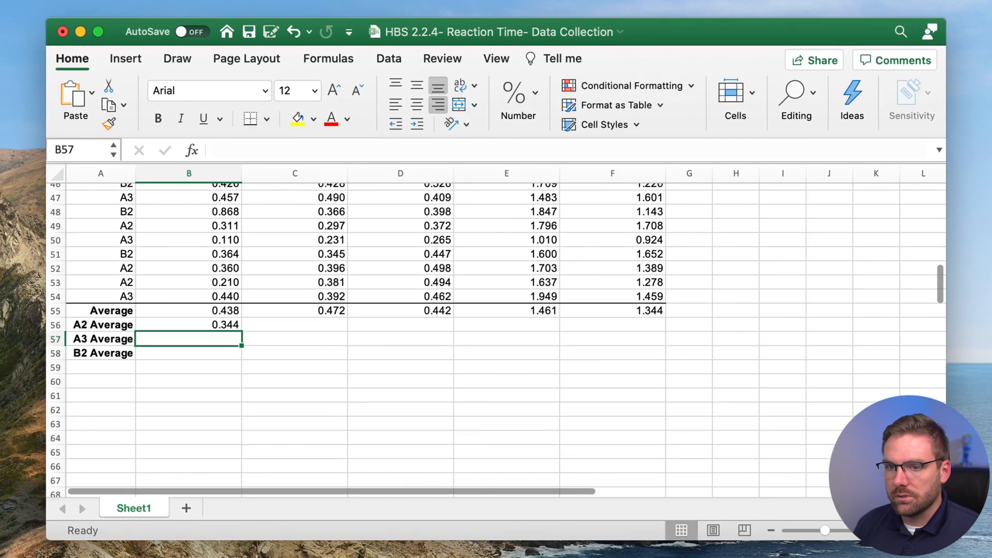
pyautogui.moveTo(945, 539); pyautogui.dragTo(915, 522)
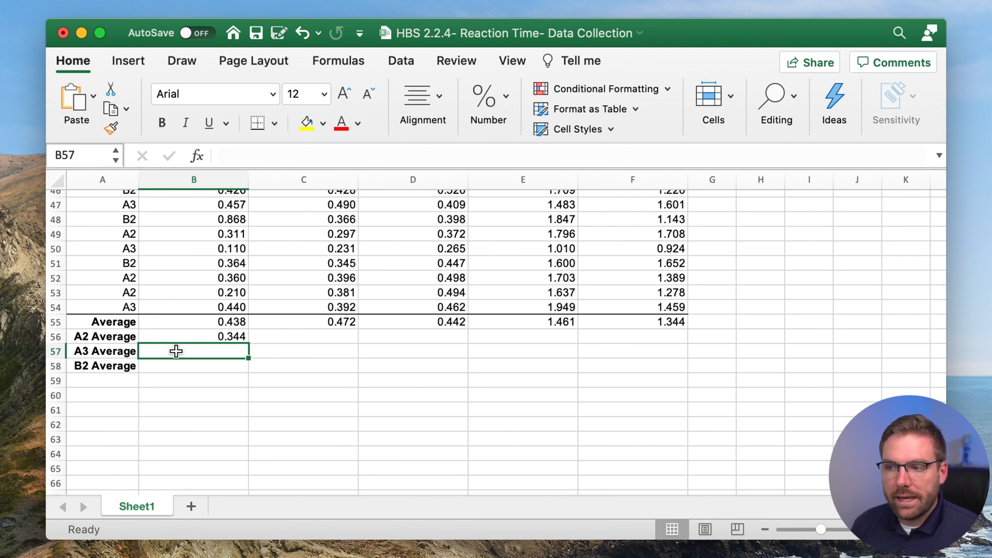
# Review the A2 formula in B56 and begin an AVERAGEIF formula in B57 with the range A2:B54.
pyautogui.click(186, 337)
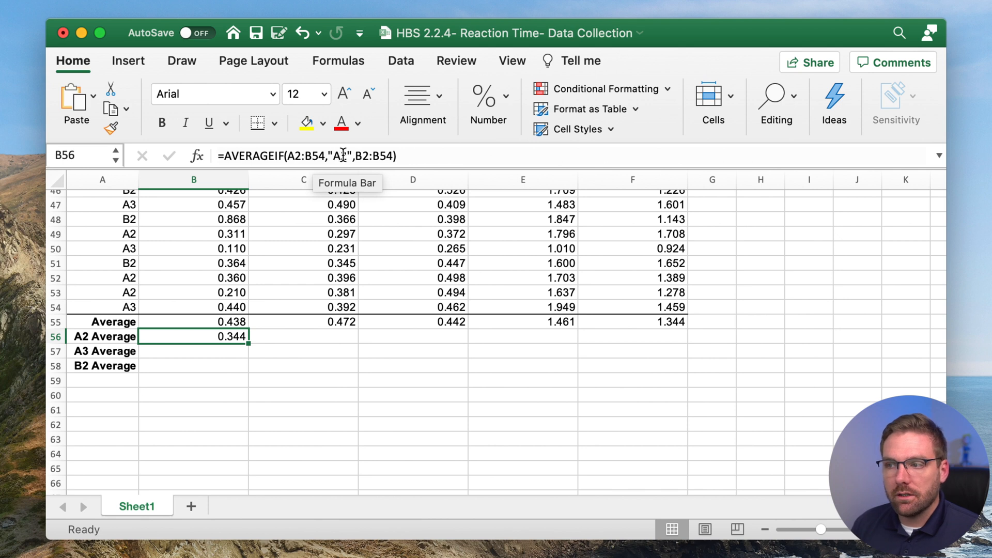
pyautogui.click(227, 356)
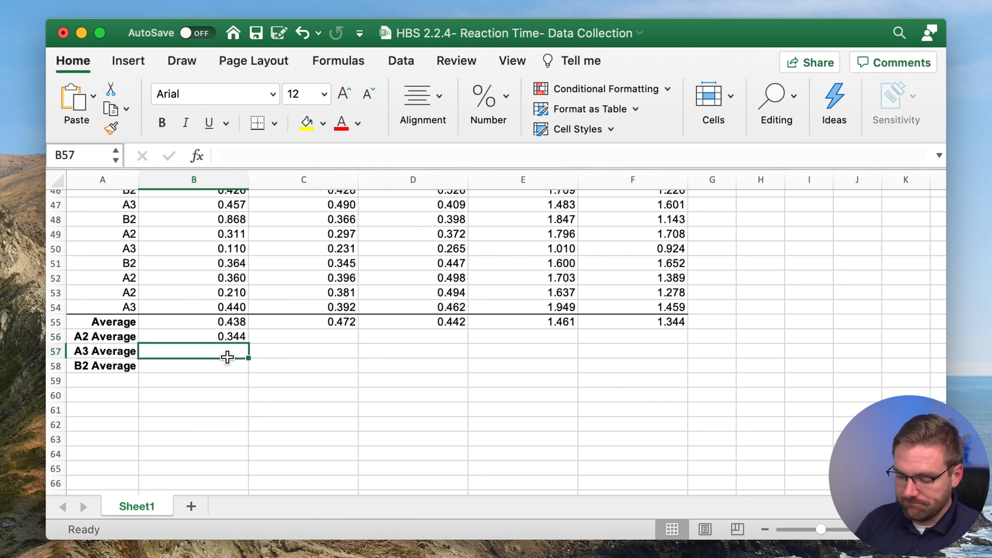
pyautogui.write('=averageif')
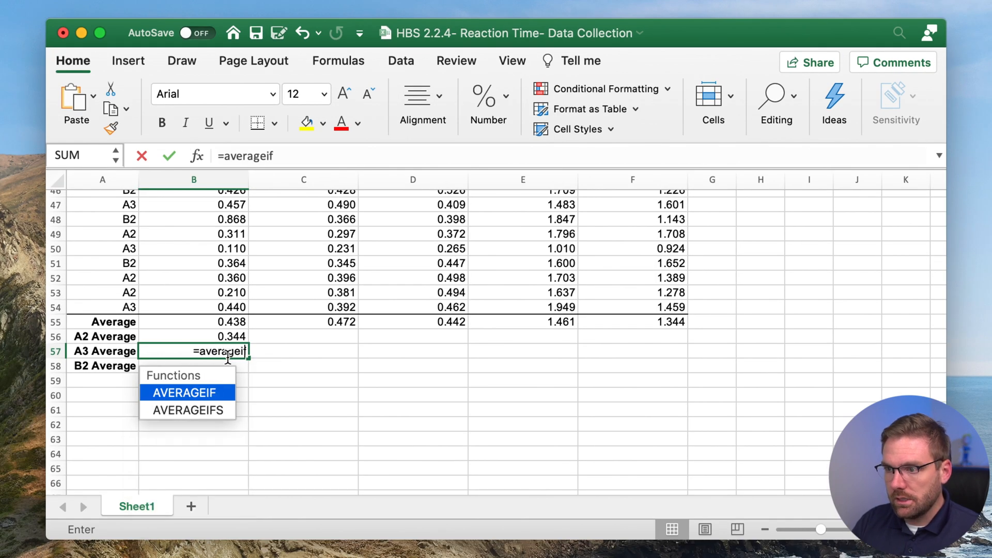
pyautogui.write('(')
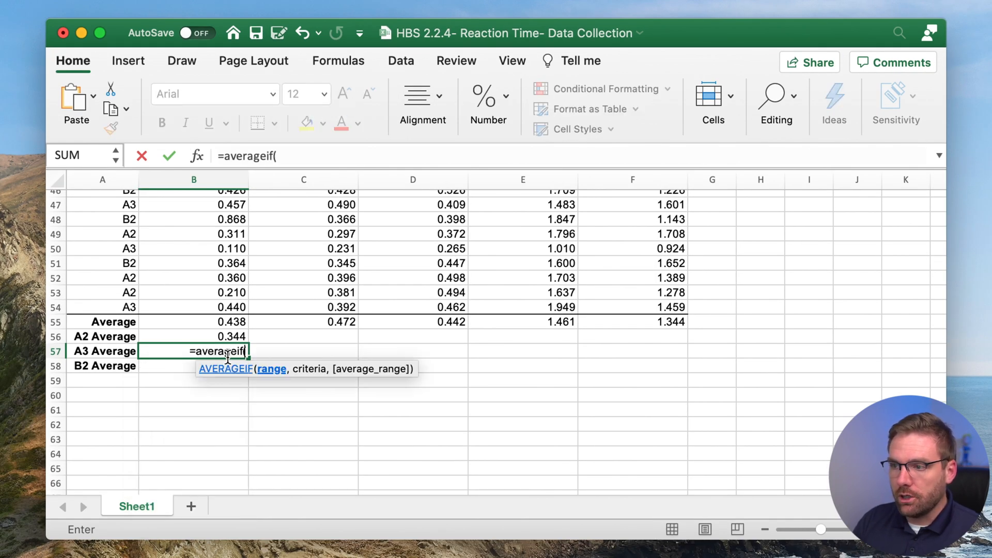
pyautogui.write('a')
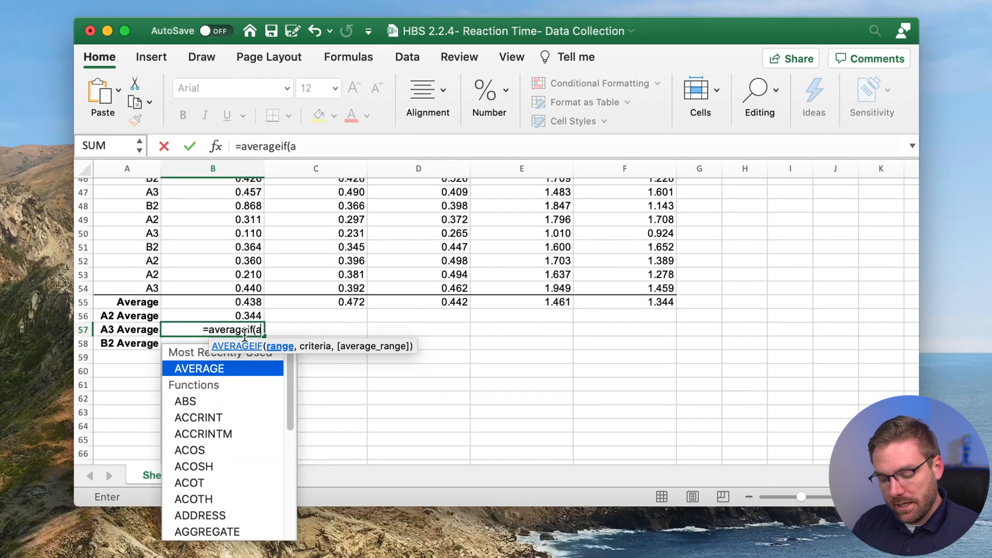
pyautogui.write('2:b54')
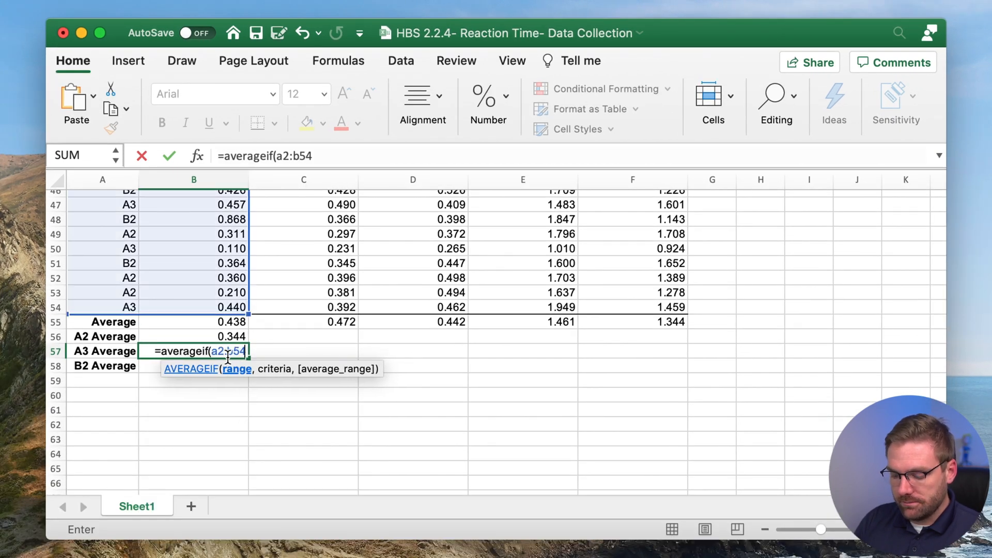
pyautogui.write(',')
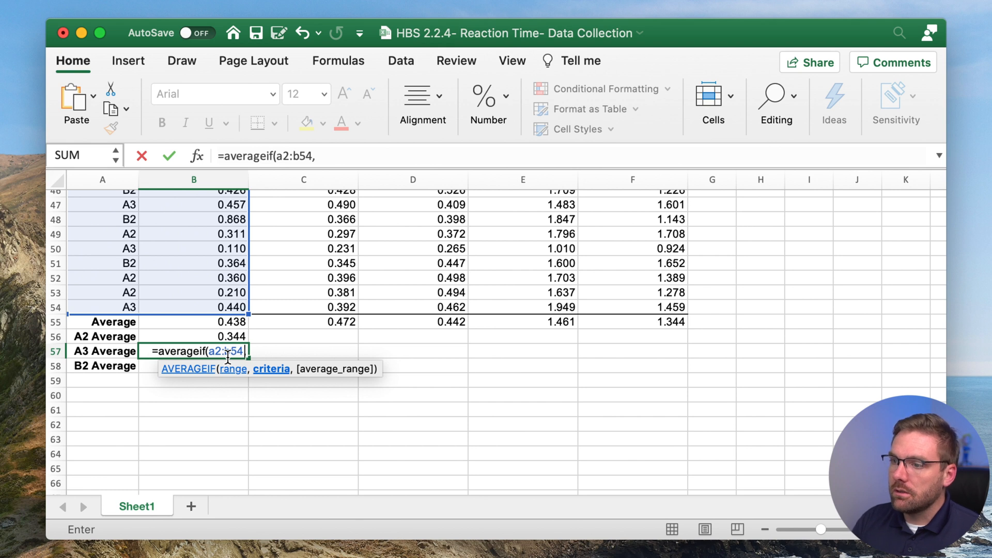
# Complete the B57 AVERAGEIF formula with the criterion "A3" and the average range B2:B54, and commit it.
pyautogui.write('"')
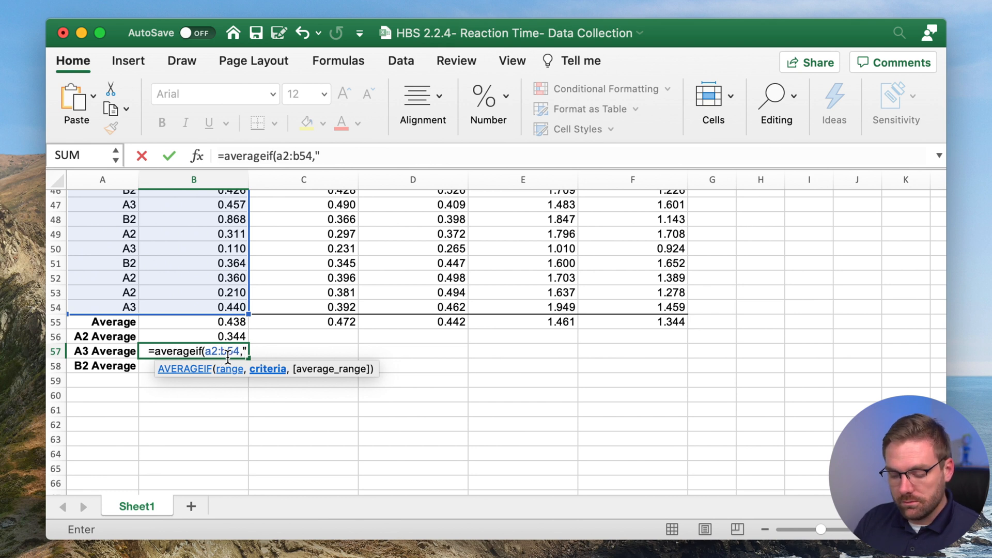
pyautogui.write('A3",')
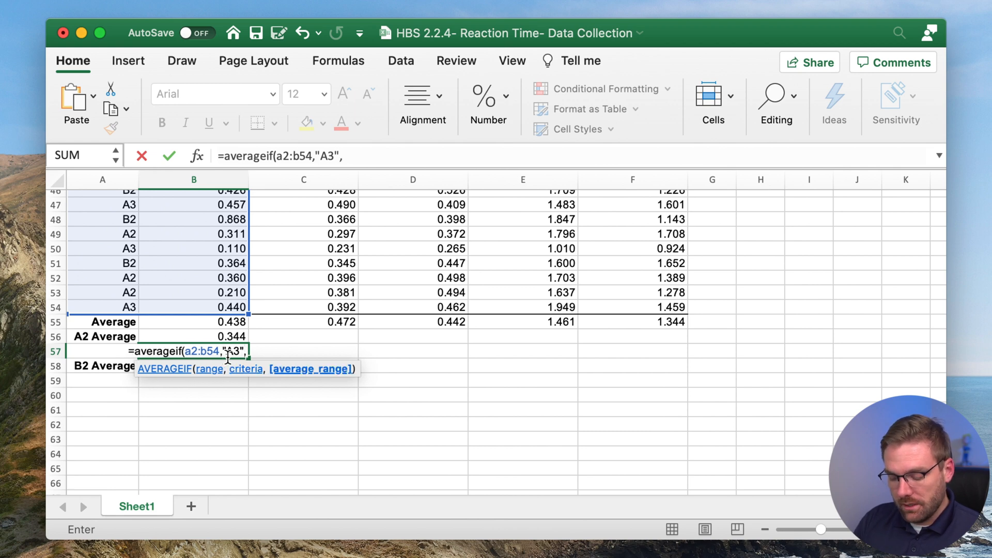
pyautogui.write('B')
pyautogui.write('2:')
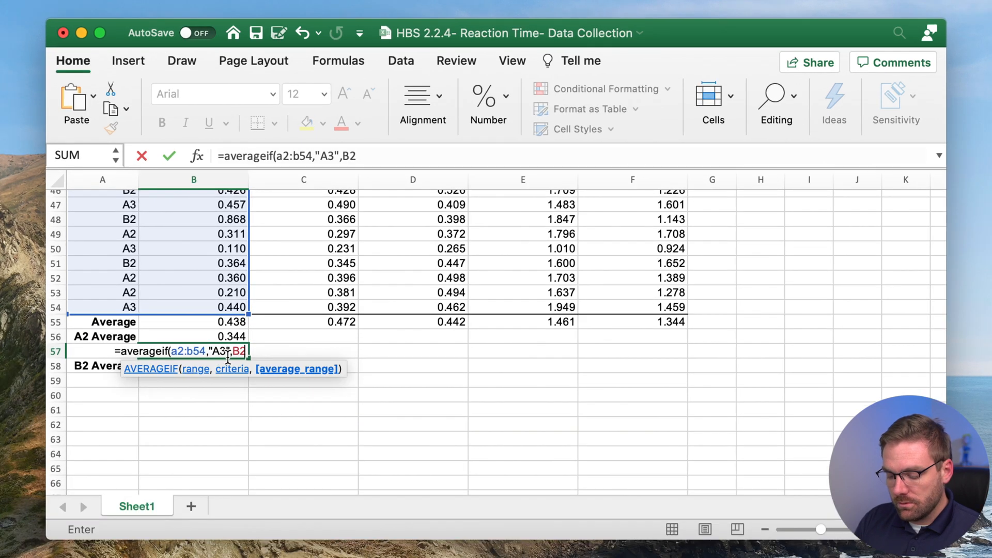
pyautogui.write('B54')
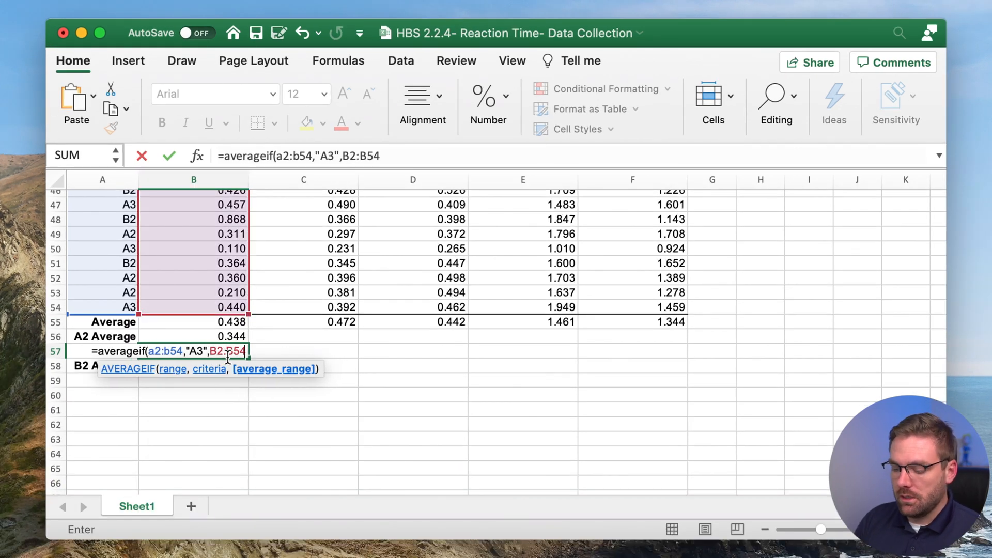
pyautogui.write(')')
pyautogui.press('Return')
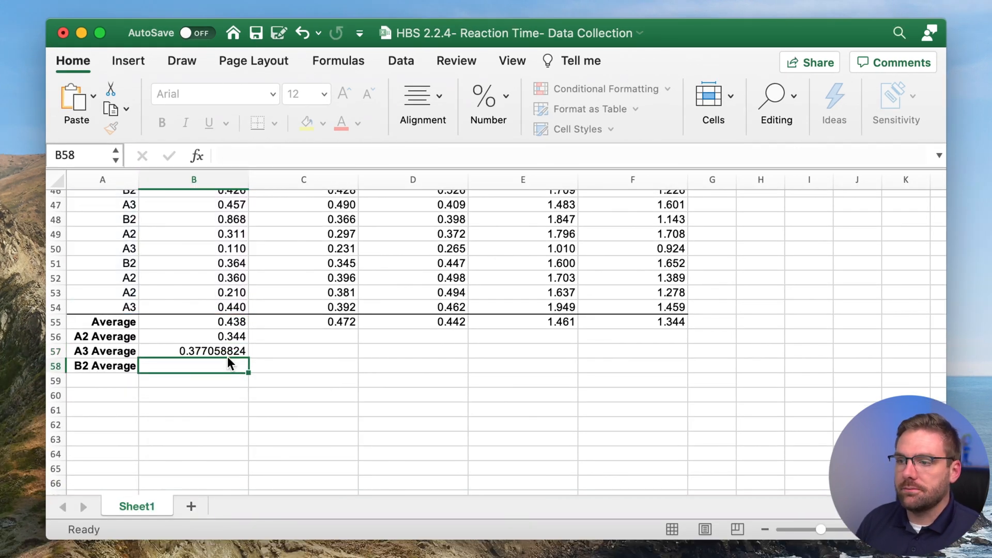
# Format the A3 average in B57 to display three decimal places.
pyautogui.click(230, 356)
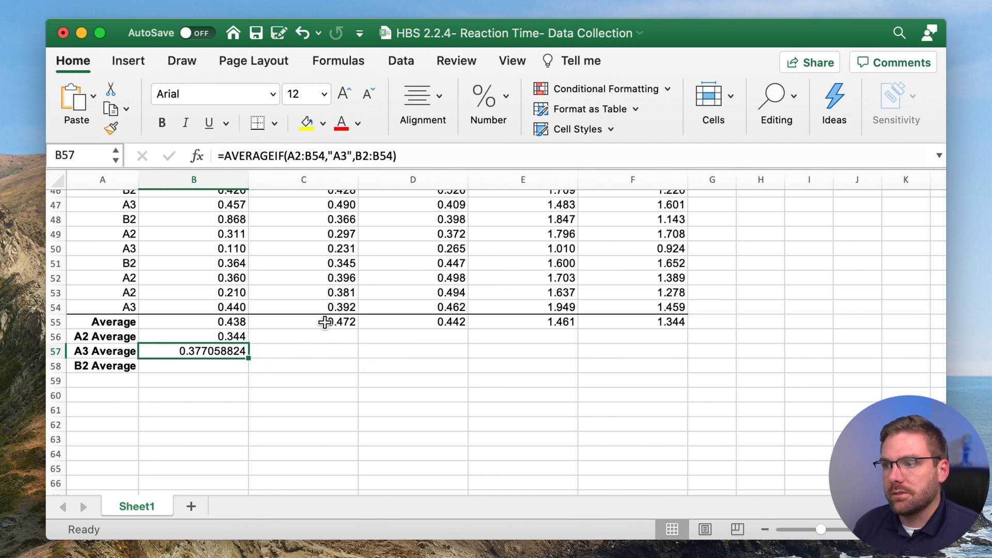
pyautogui.click(497, 104)
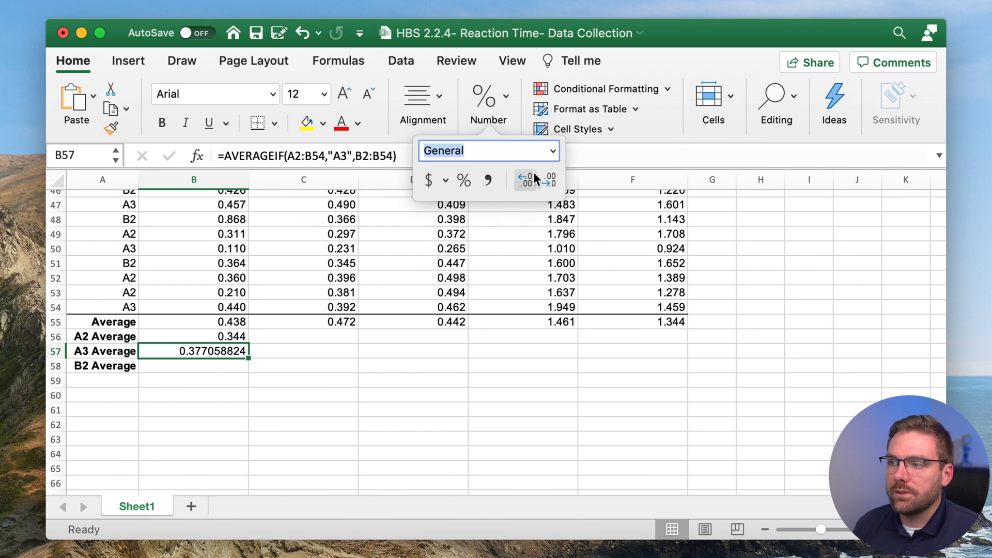
pyautogui.click(547, 178)
pyautogui.click(546, 178)
pyautogui.click(546, 178)
pyautogui.click(546, 178)
pyautogui.click(546, 178)
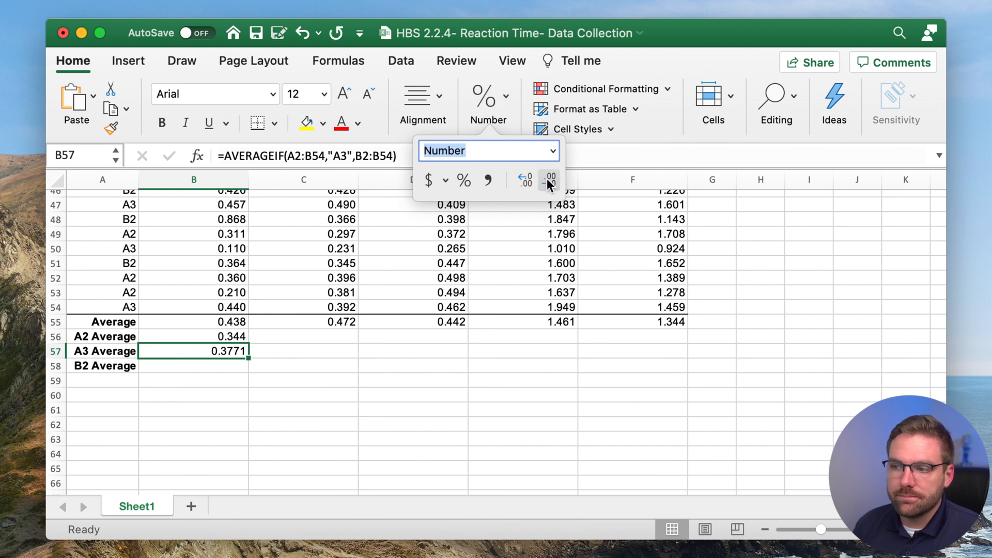
pyautogui.click(546, 178)
pyautogui.click(393, 383)
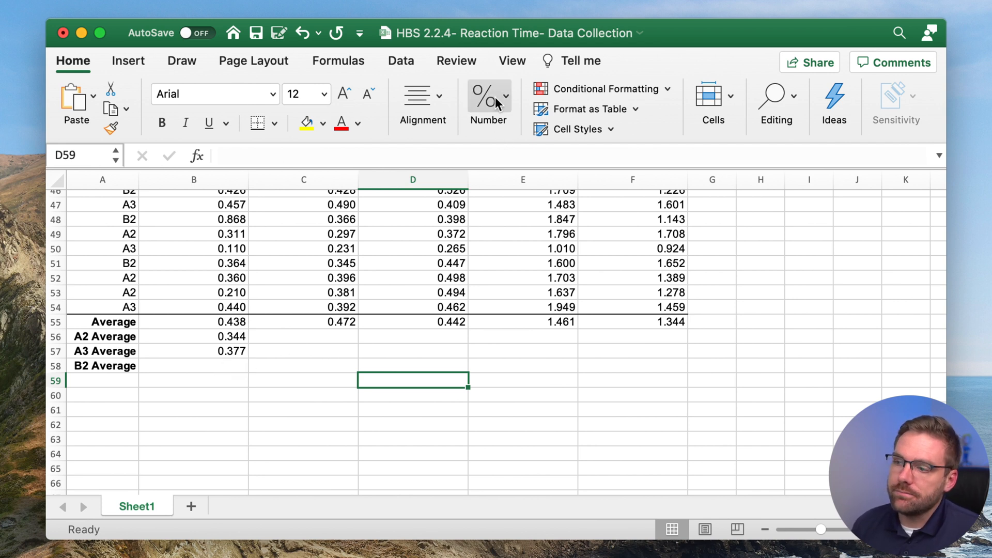
# Enter the formula =SUM(B55:F55) in G55 to total the five overall average reaction times.
pyautogui.click(715, 325)
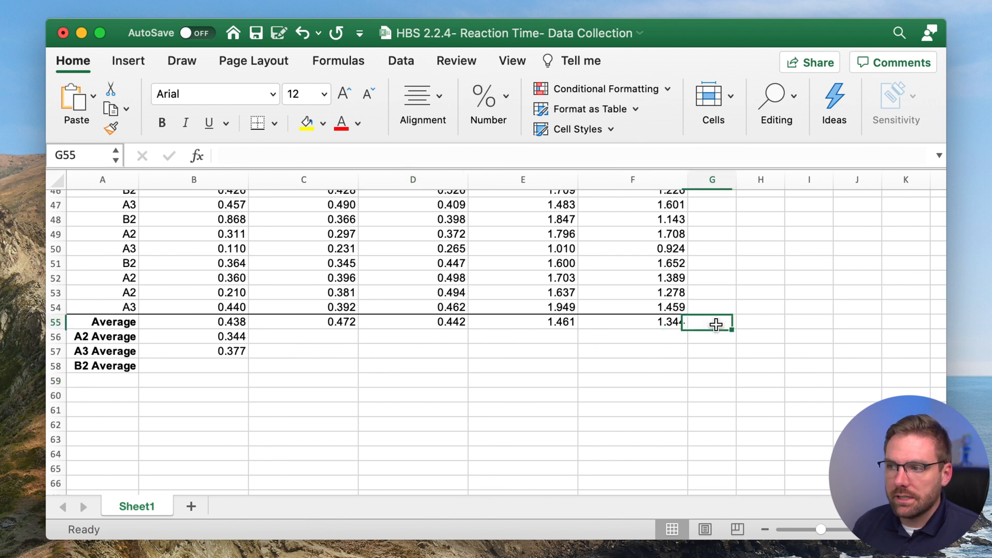
pyautogui.click(479, 100)
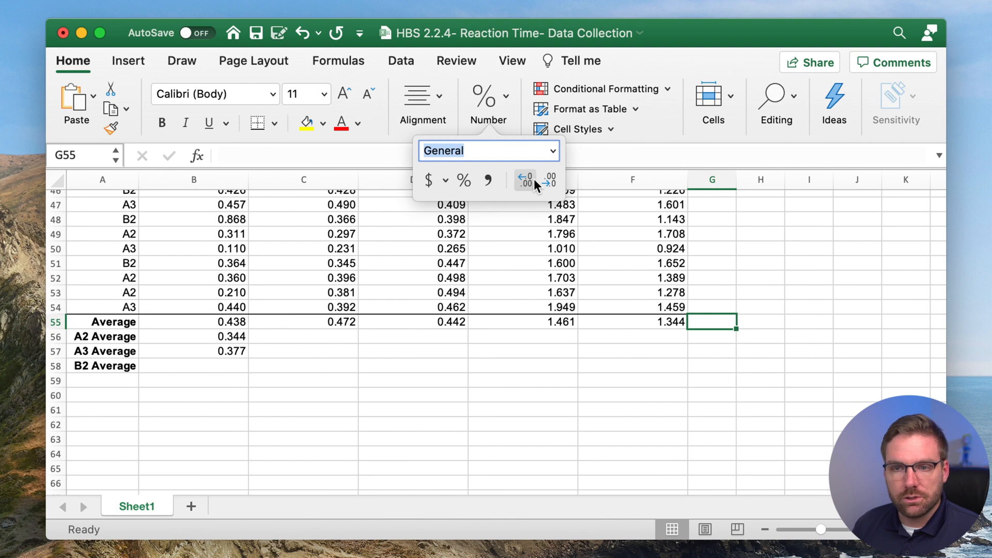
pyautogui.click(712, 322)
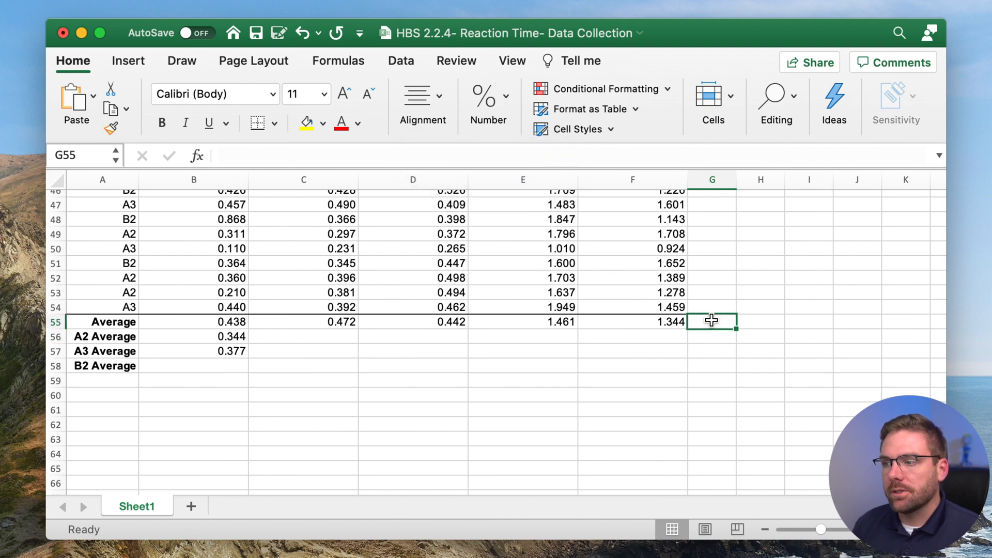
pyautogui.write('=sum')
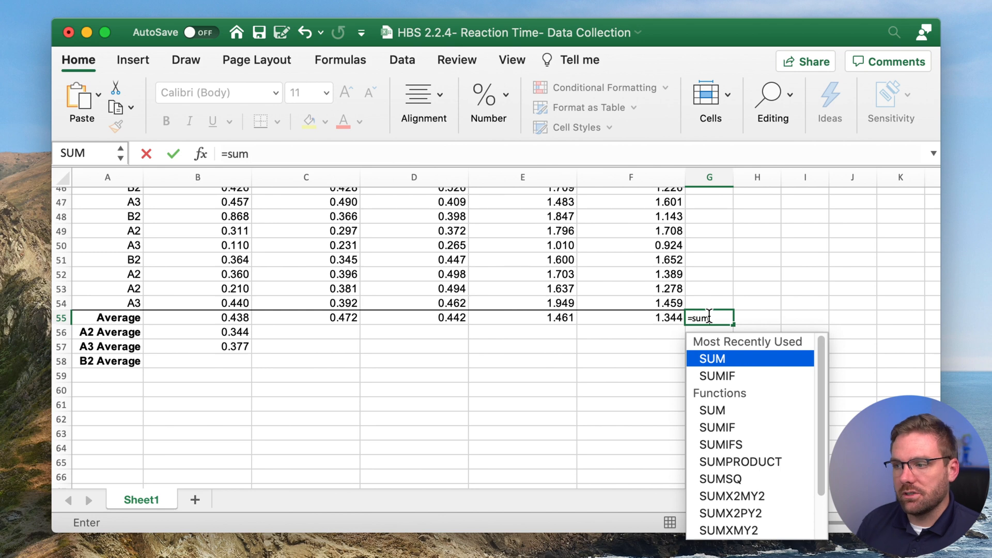
pyautogui.press('Return')
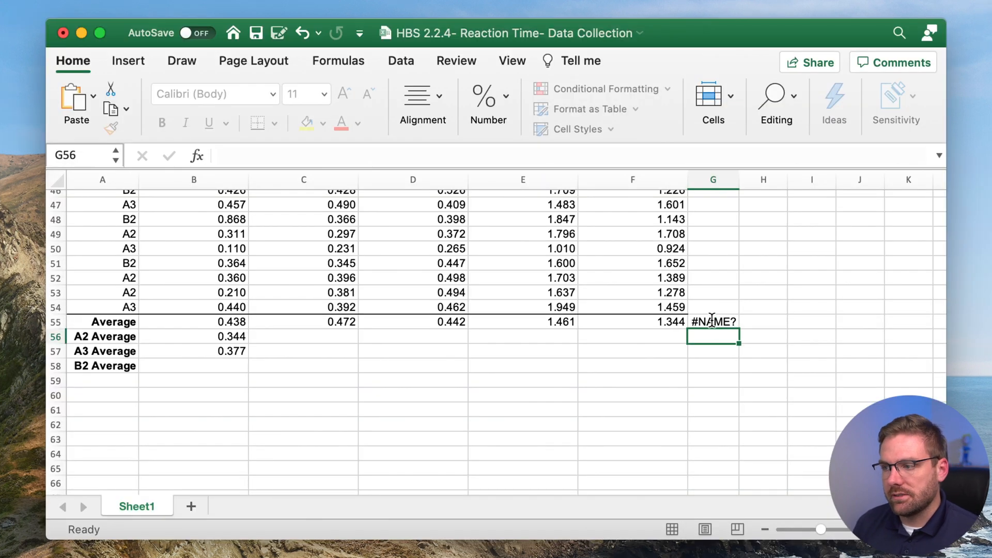
pyautogui.click(709, 318)
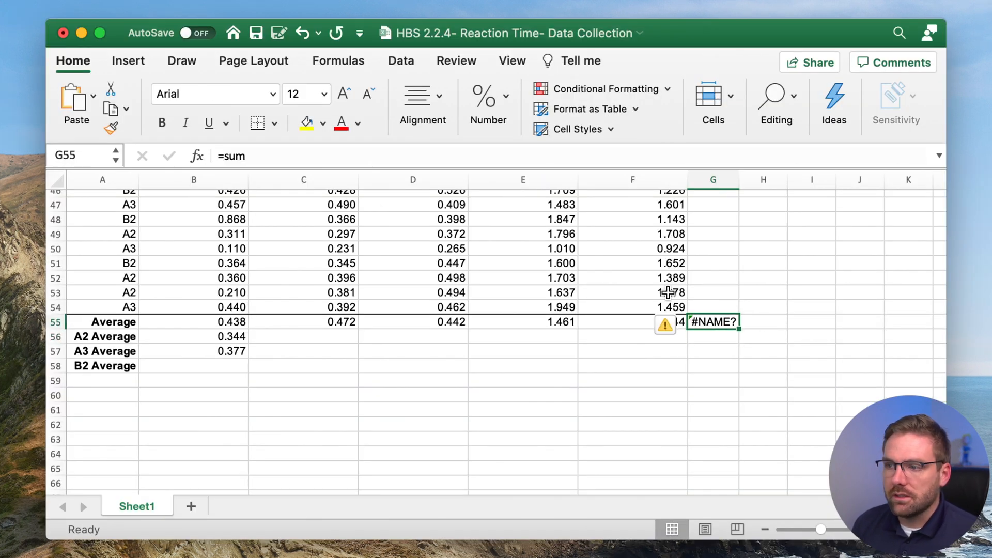
pyautogui.click(309, 157)
pyautogui.write('(')
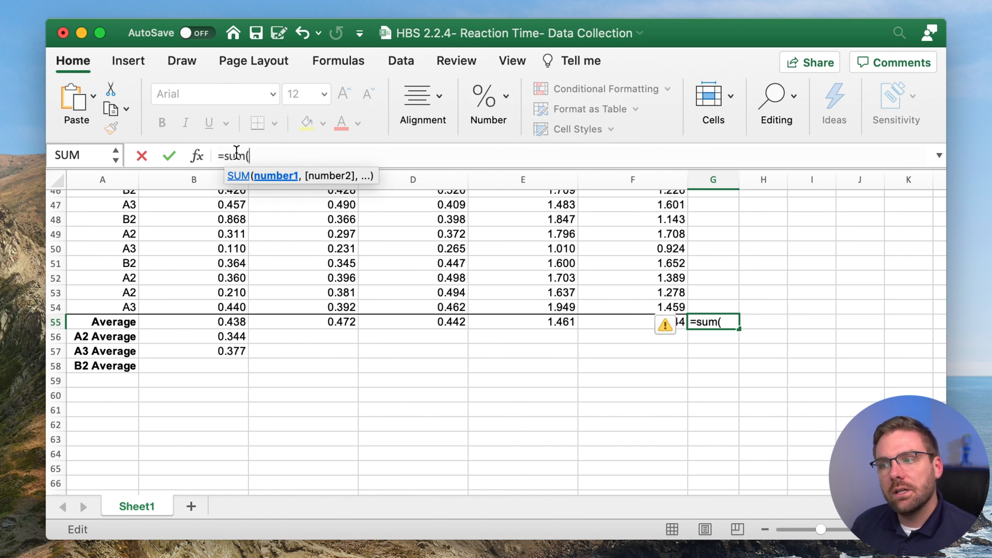
pyautogui.moveTo(216, 320); pyautogui.dragTo(604, 323)
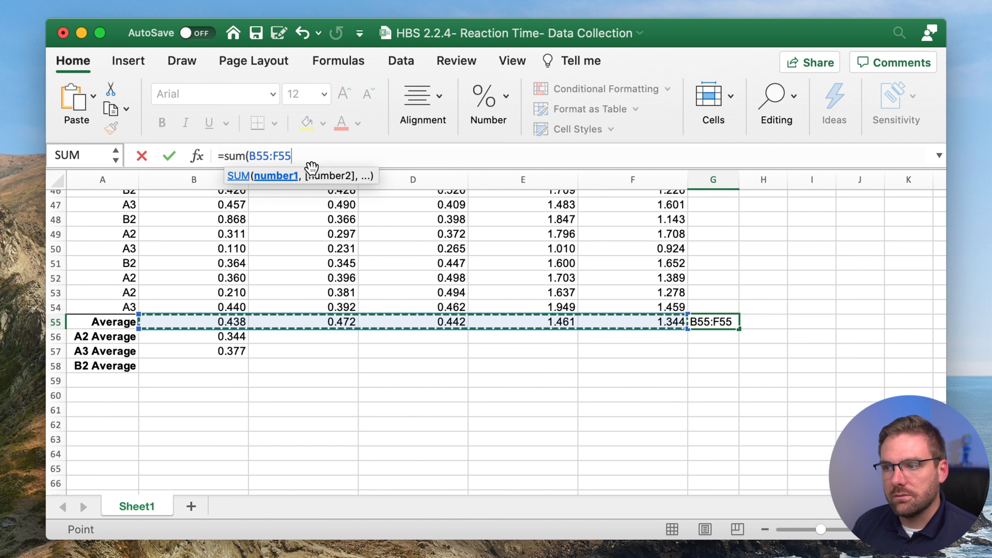
pyautogui.write(')')
pyautogui.press('Return')
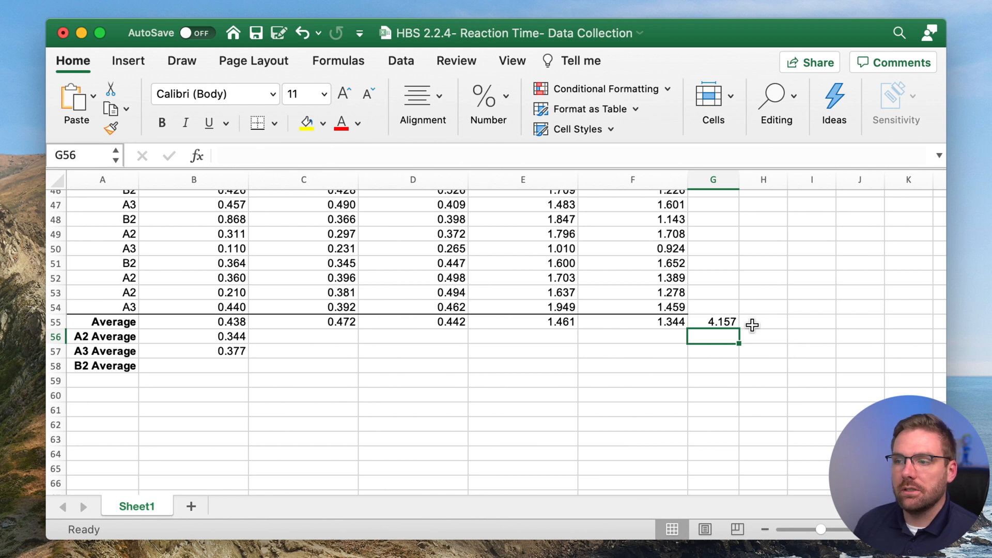
# Reduce the overall average in B55 to one decimal place, and expand it to five decimal places.
pyautogui.click(235, 324)
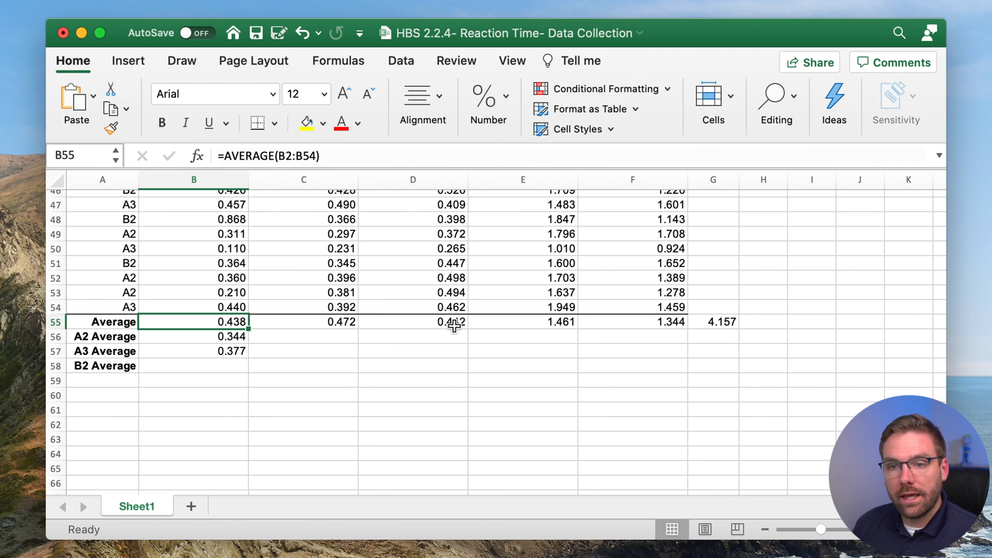
pyautogui.click(488, 106)
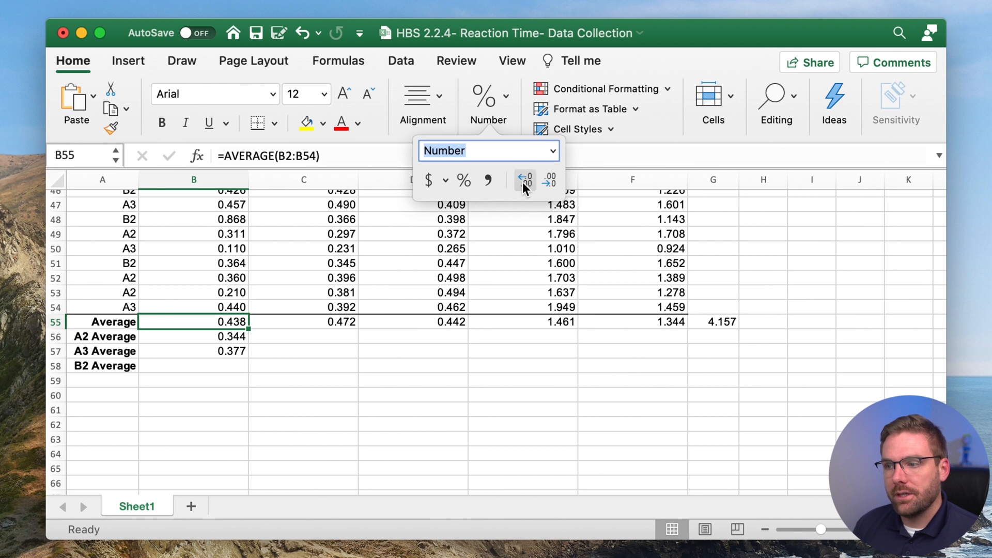
pyautogui.click(543, 179)
pyautogui.click(544, 179)
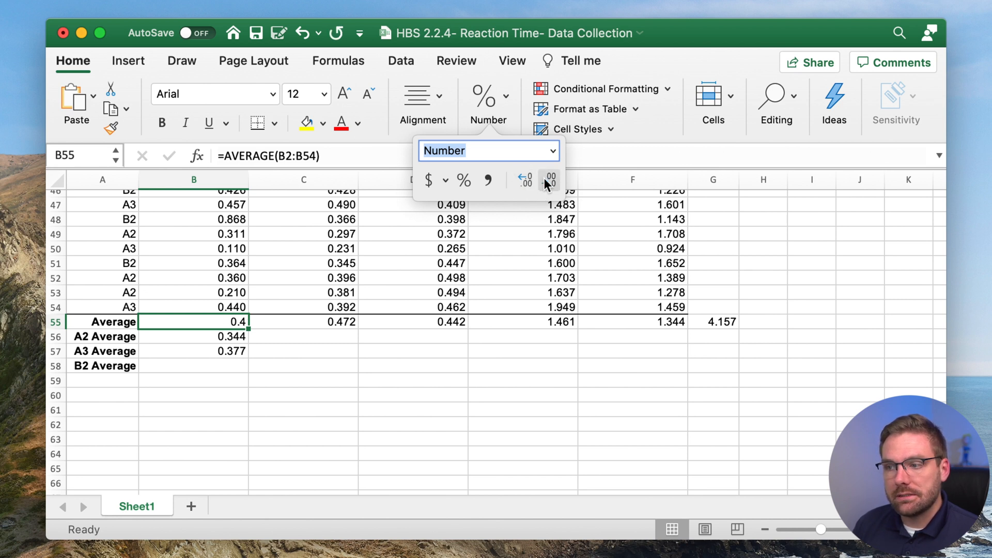
pyautogui.click(530, 176)
pyautogui.click(530, 177)
pyautogui.click(529, 176)
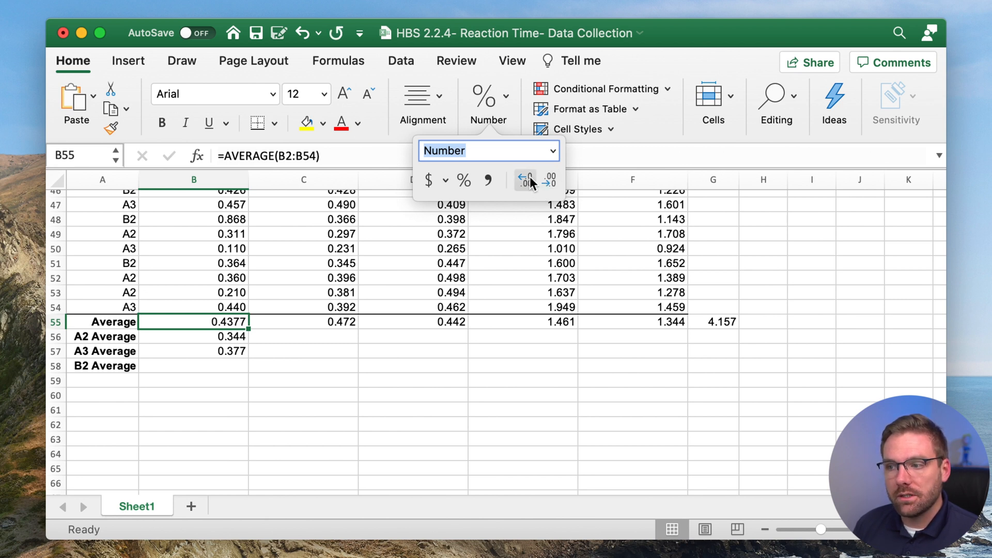
pyautogui.click(528, 176)
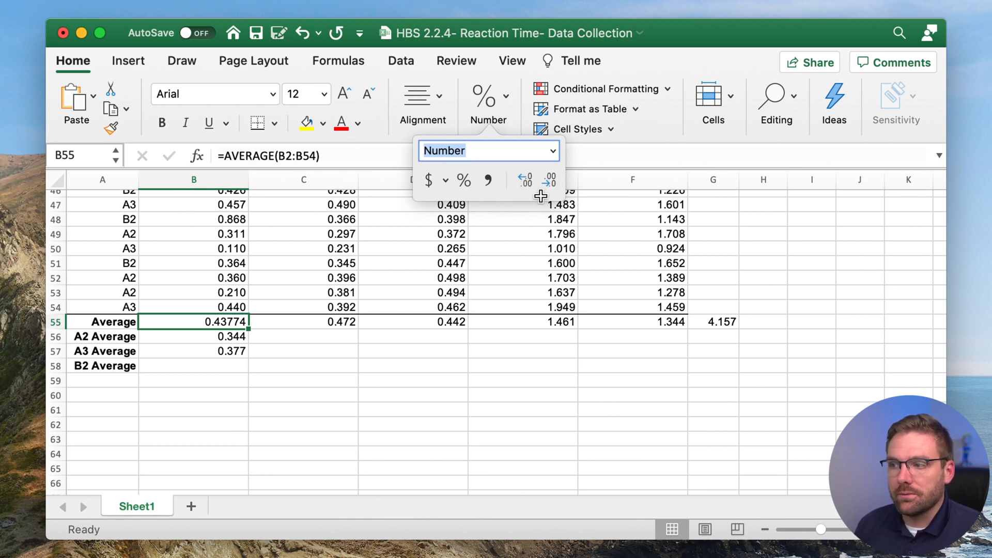
# Reduce the overall average in B55 to zero decimal places.
pyautogui.click(548, 182)
pyautogui.click(547, 182)
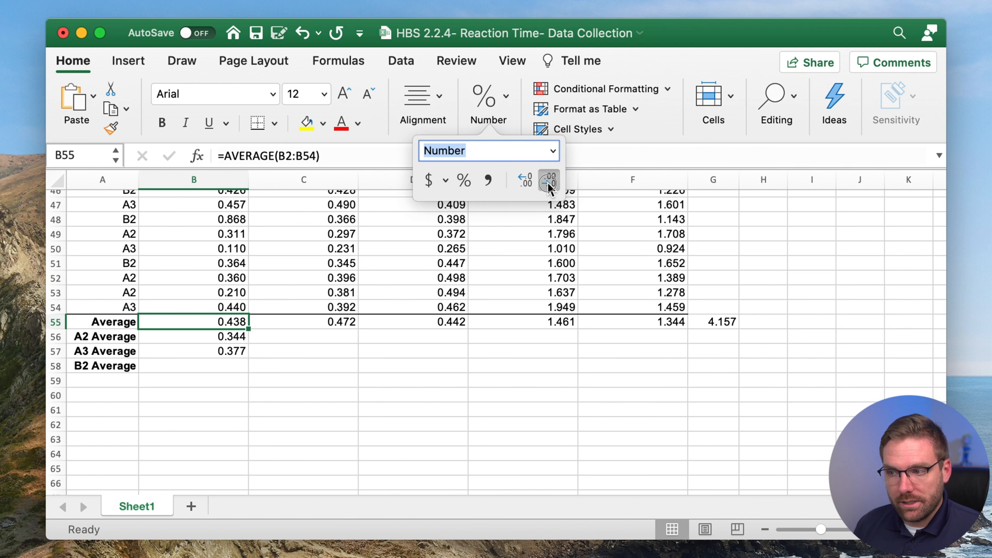
pyautogui.click(547, 182)
pyautogui.click(548, 181)
pyautogui.click(547, 182)
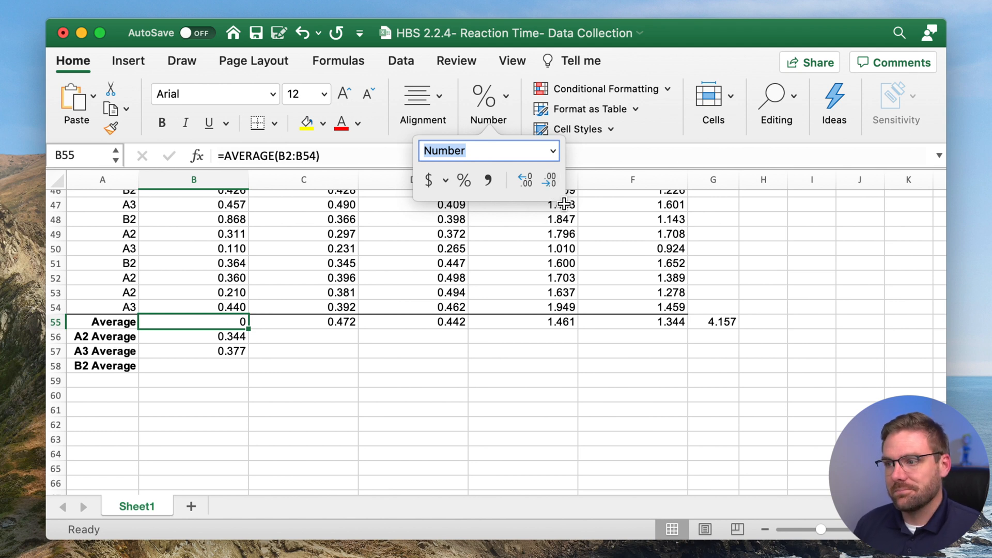
# Check the sum formula in G55 against the averages in B55:F55.
pyautogui.click(732, 324)
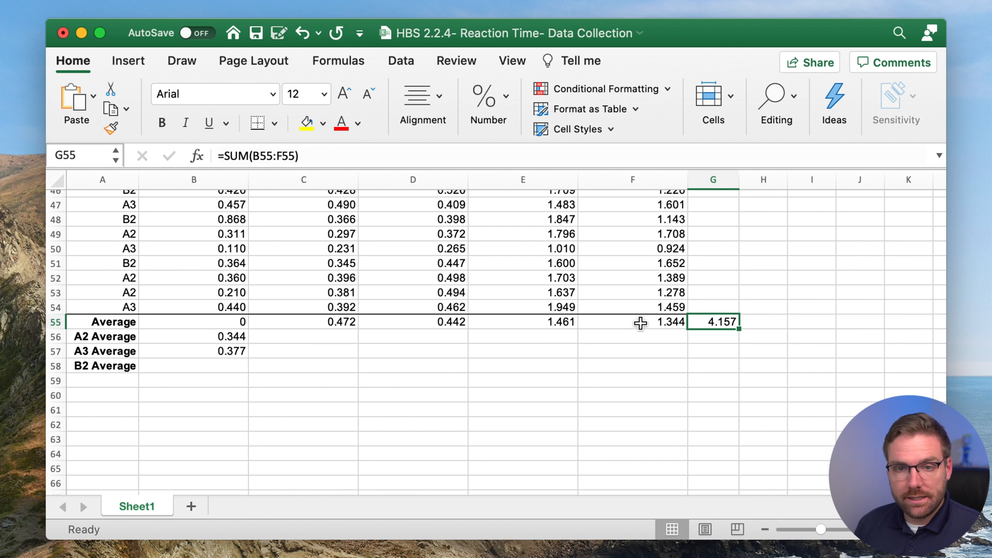
pyautogui.moveTo(640, 323); pyautogui.dragTo(215, 319)
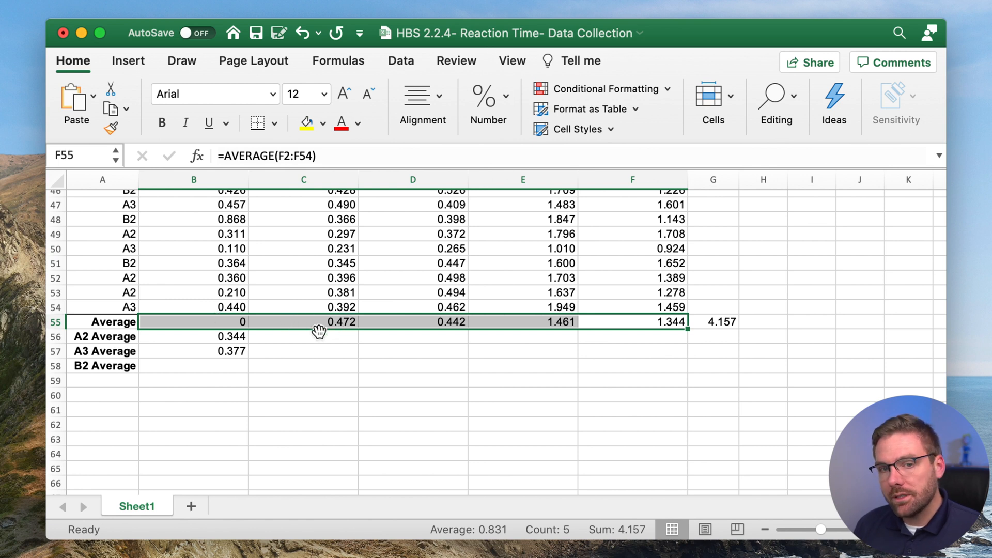
# Vary the decimals displayed for the sum in G55 from five down to zero, ending on three decimal places.
pyautogui.click(697, 320)
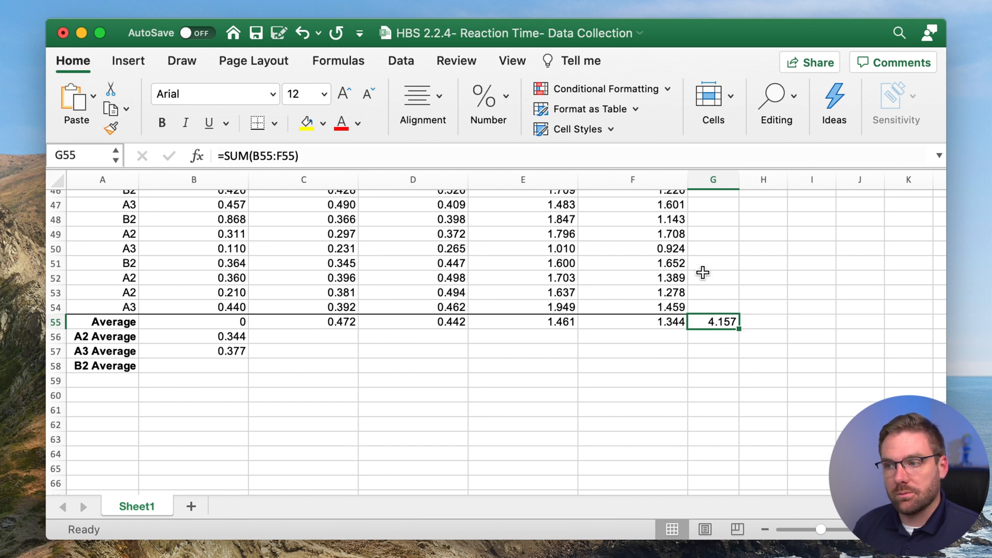
pyautogui.click(490, 103)
pyautogui.click(527, 177)
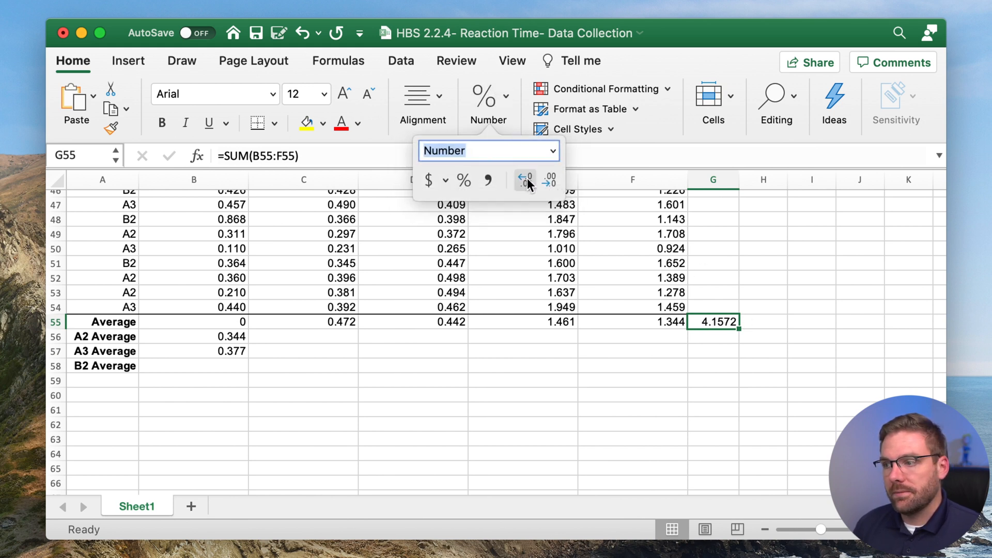
pyautogui.click(530, 180)
pyautogui.click(547, 180)
pyautogui.click(547, 180)
pyautogui.click(547, 180)
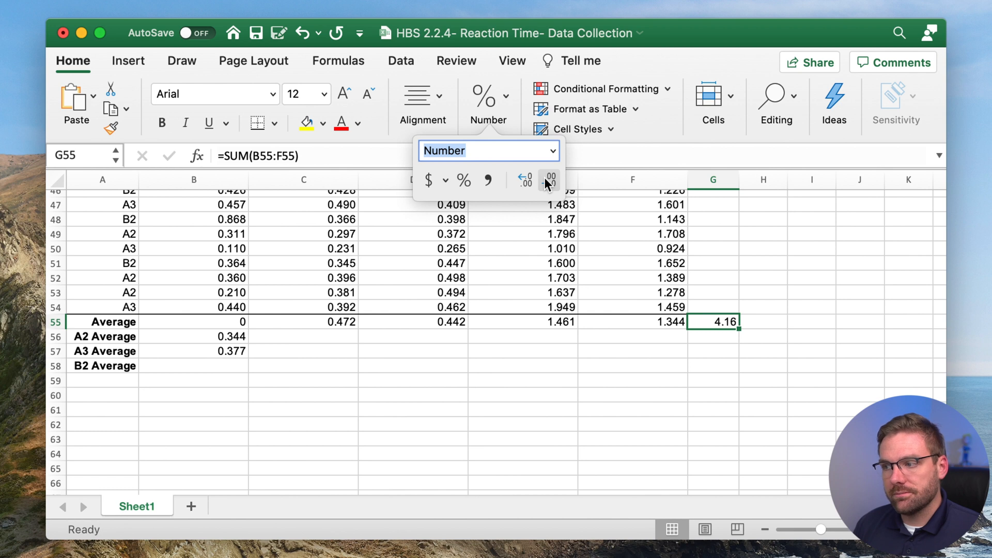
pyautogui.click(546, 180)
pyautogui.click(547, 180)
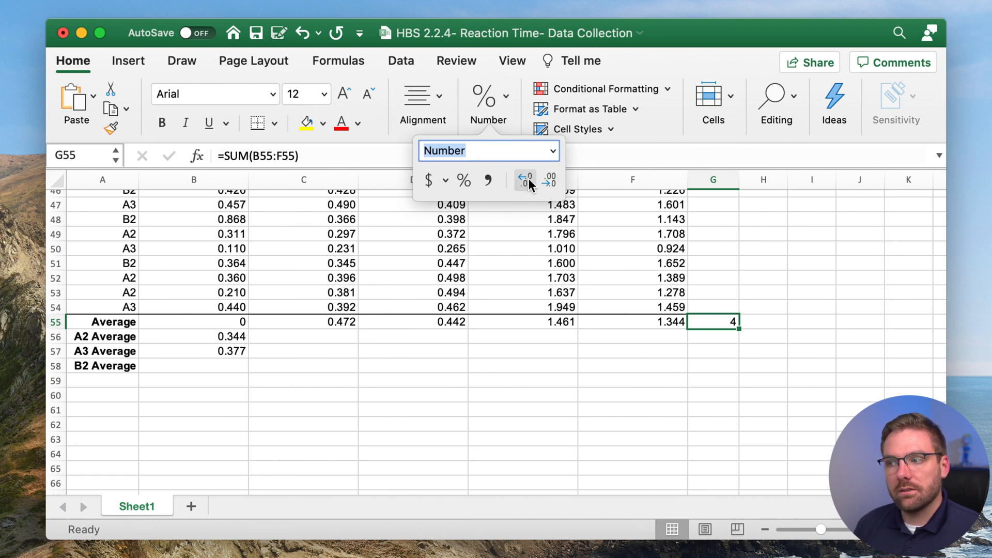
pyautogui.click(527, 179)
pyautogui.click(527, 180)
pyautogui.click(527, 180)
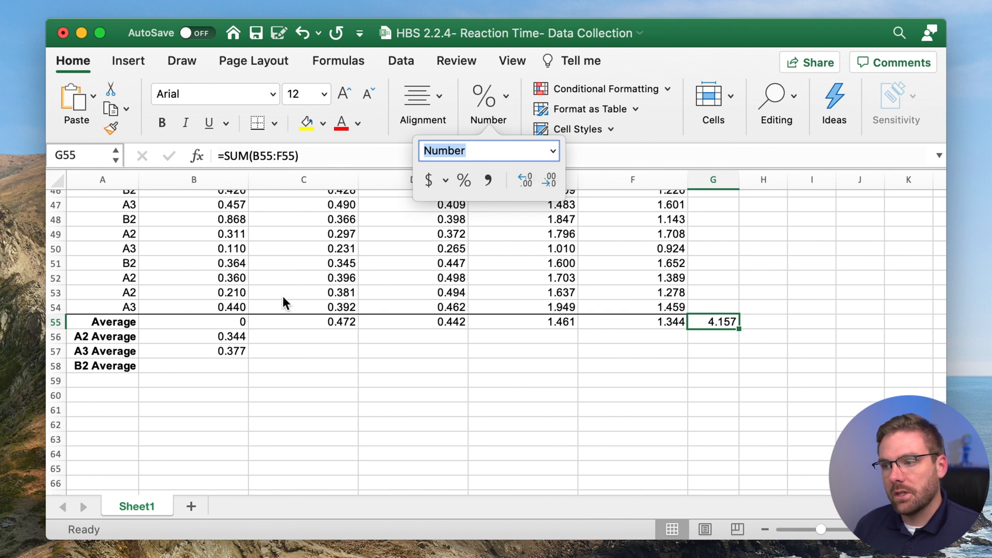
# Set the overall average in B55 to display three decimal places.
pyautogui.click(206, 323)
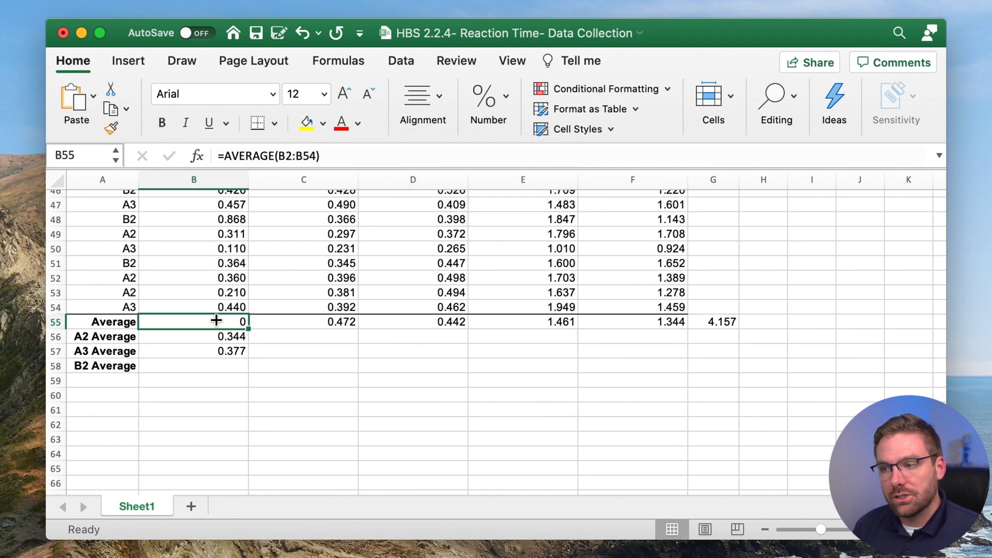
pyautogui.click(501, 110)
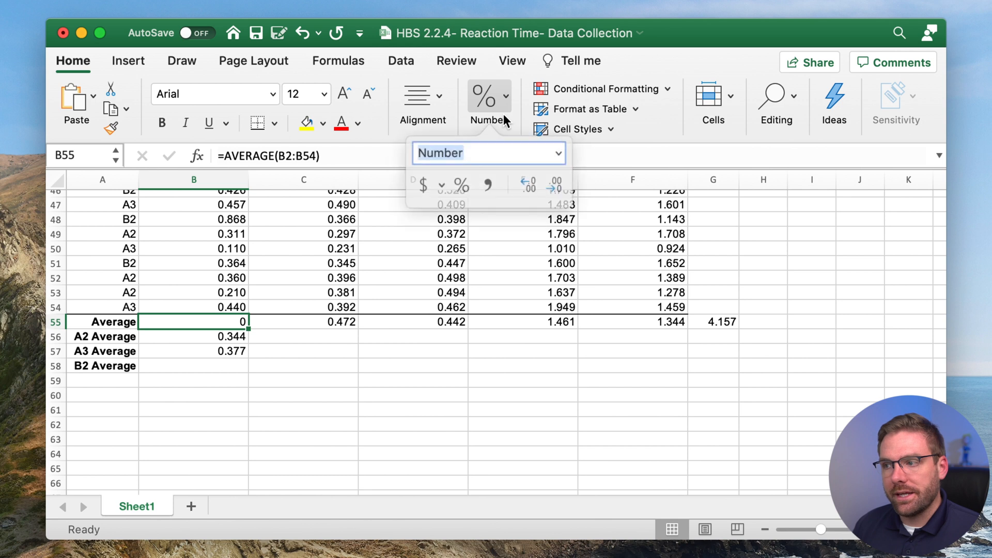
pyautogui.click(533, 178)
pyautogui.click(534, 178)
pyautogui.click(533, 178)
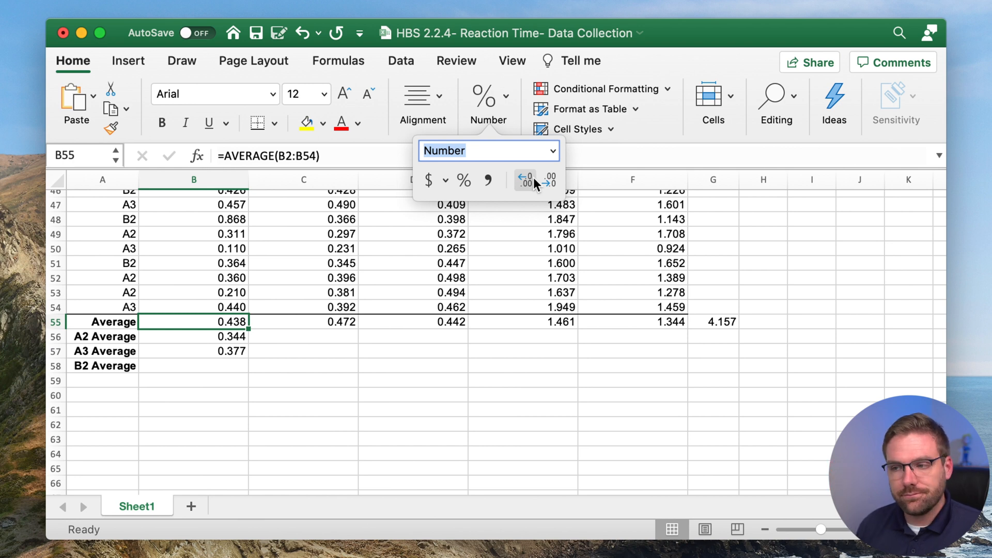
pyautogui.click(312, 376)
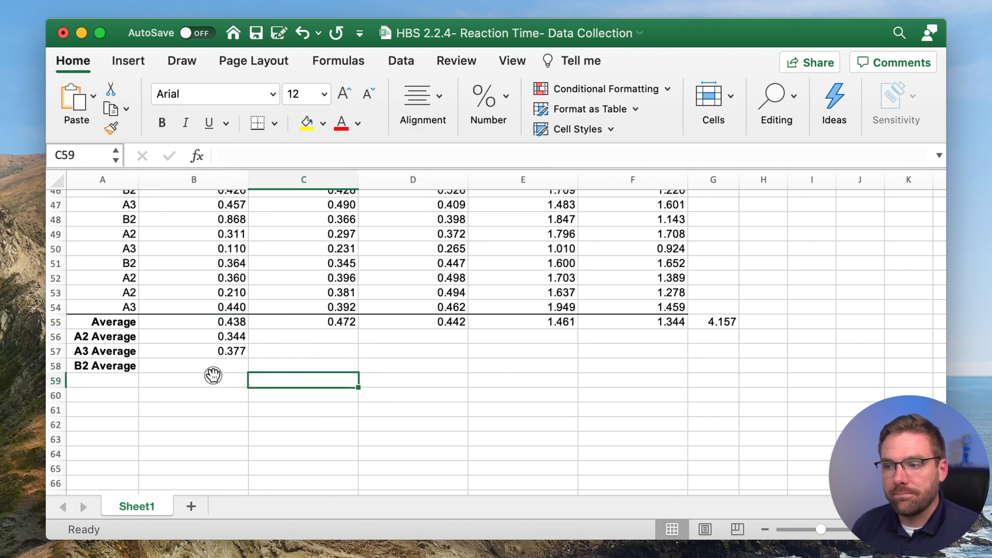
# Examine the A3 AVERAGEIF formula text in B57, leaving the edit without changes and keeping the cell selected.
pyautogui.click(212, 376)
pyautogui.click(205, 364)
pyautogui.click(204, 352)
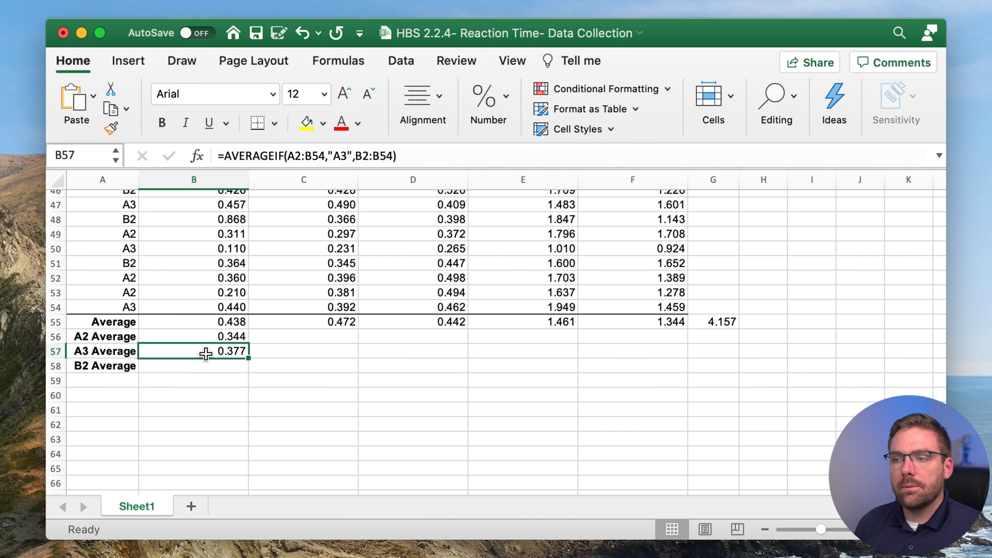
pyautogui.tripleClick(405, 153)
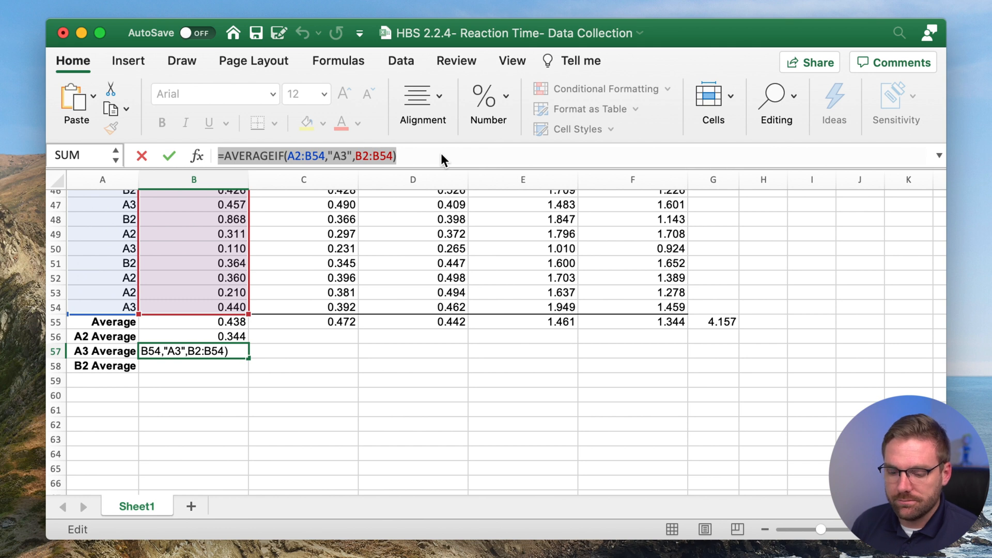
pyautogui.press('Escape')
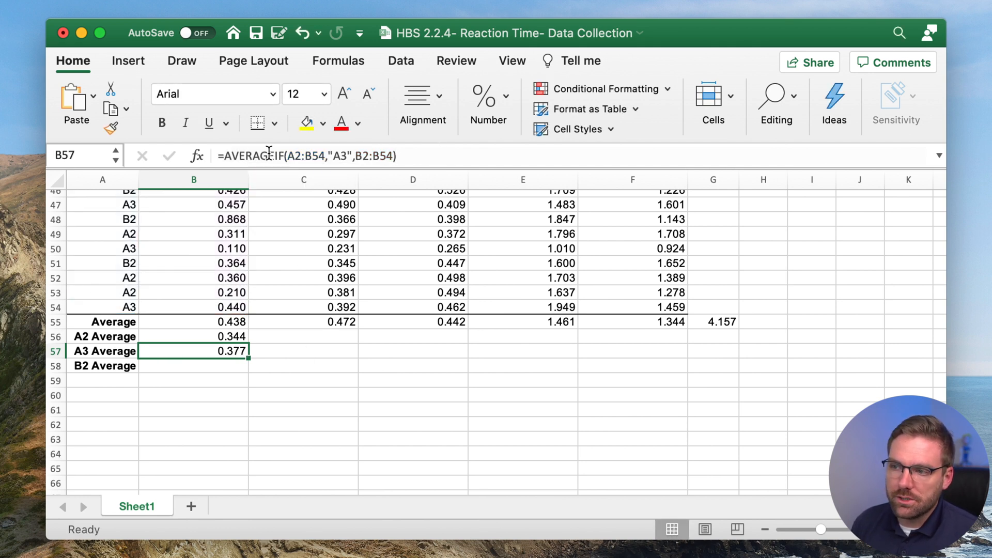
pyautogui.click(285, 384)
pyautogui.click(225, 356)
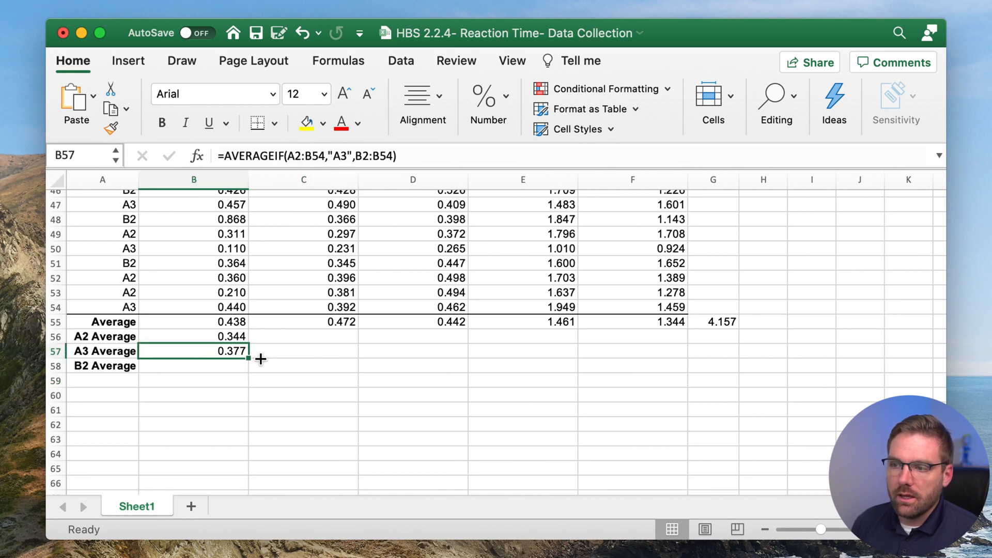
# Fill the A3 AVERAGEIF formula from B57 down into B58 and compare the cell ranges in the two formulas.
pyautogui.moveTo(248, 360); pyautogui.dragTo(248, 372)
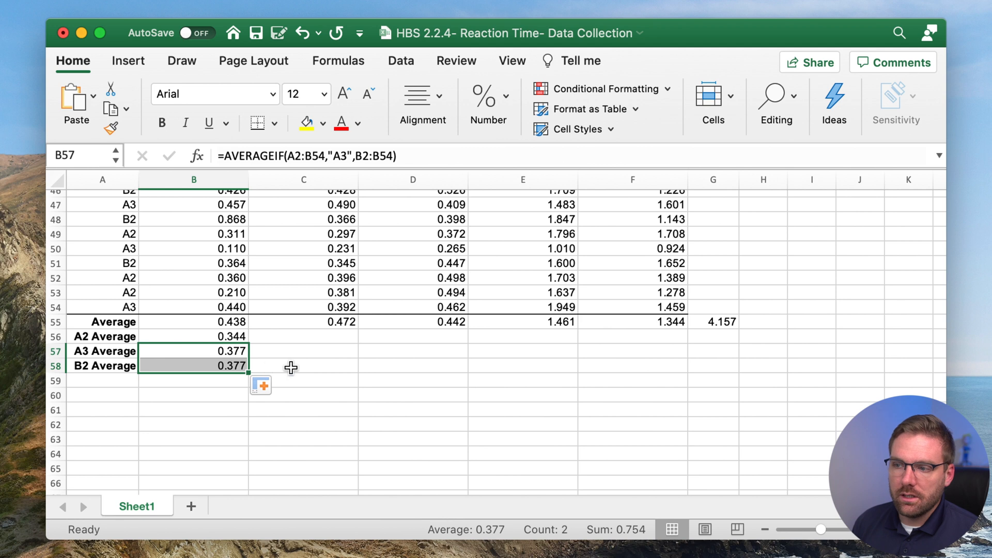
pyautogui.click(206, 366)
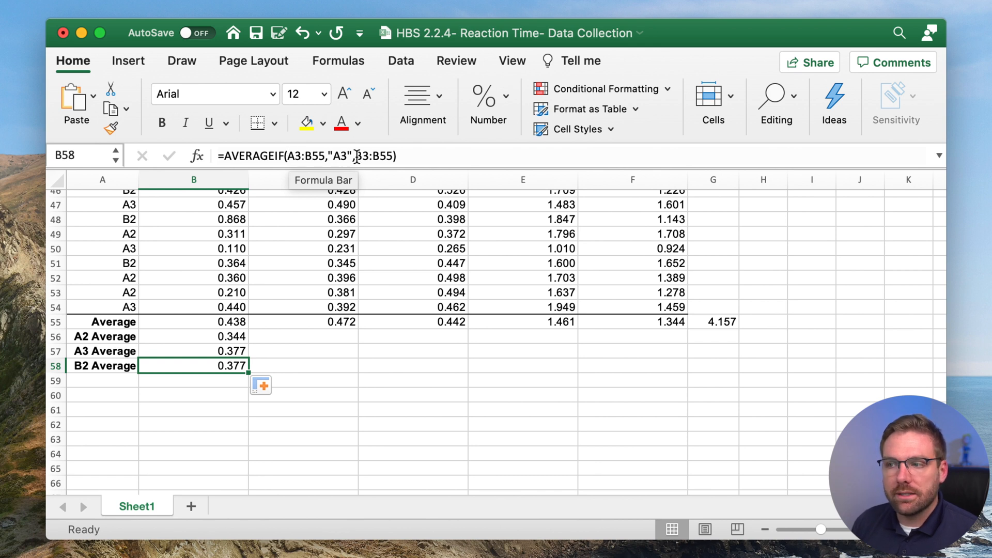
pyautogui.click(206, 353)
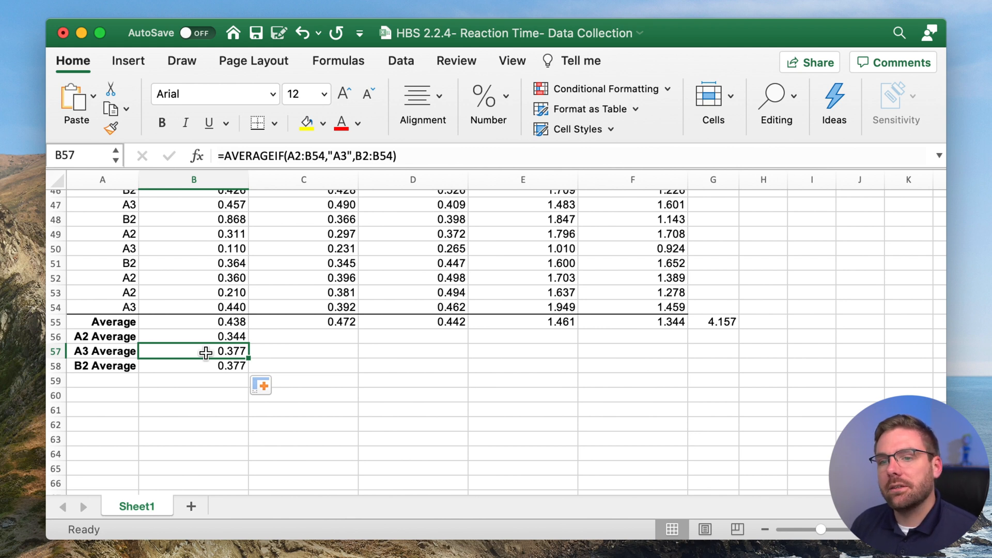
pyautogui.press('Down')
pyautogui.click(206, 352)
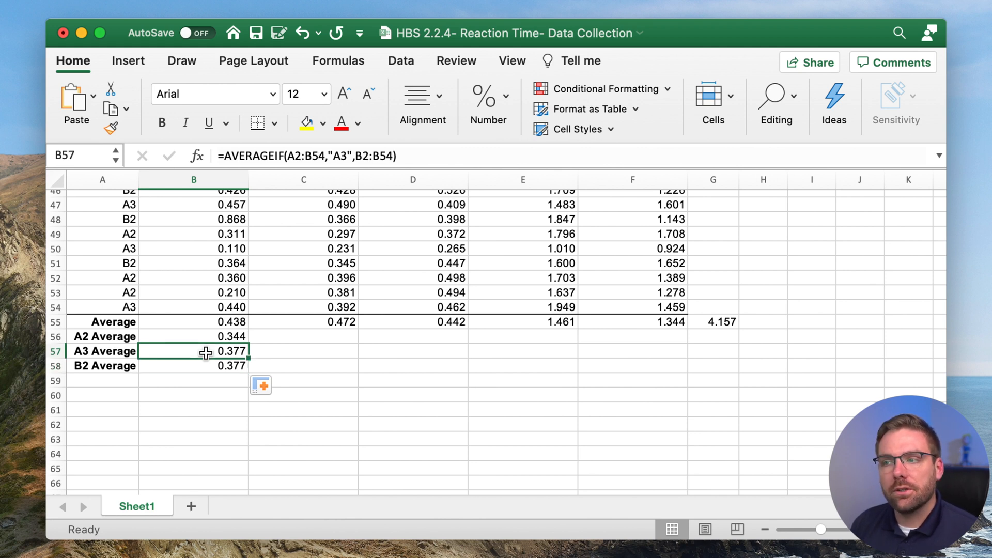
pyautogui.press('Down')
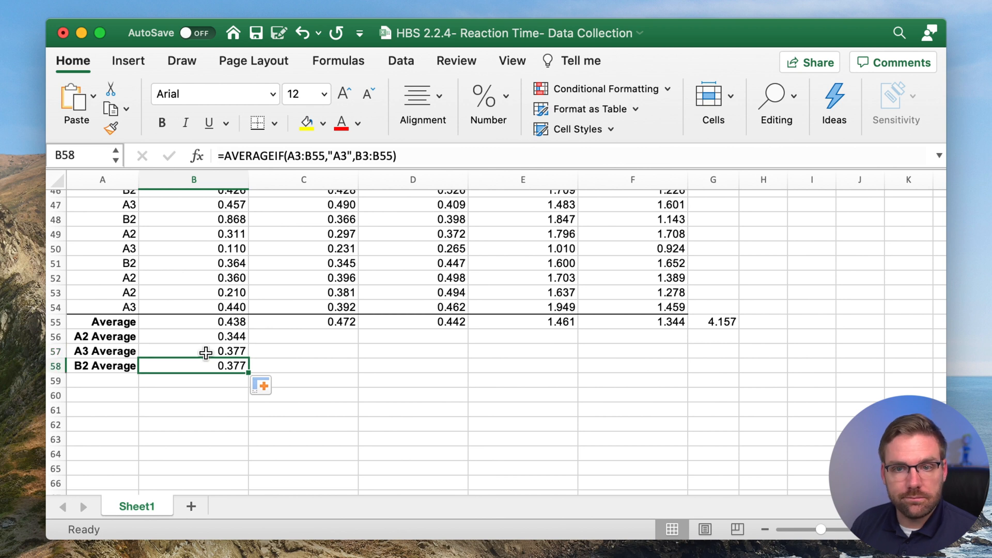
pyautogui.click(206, 352)
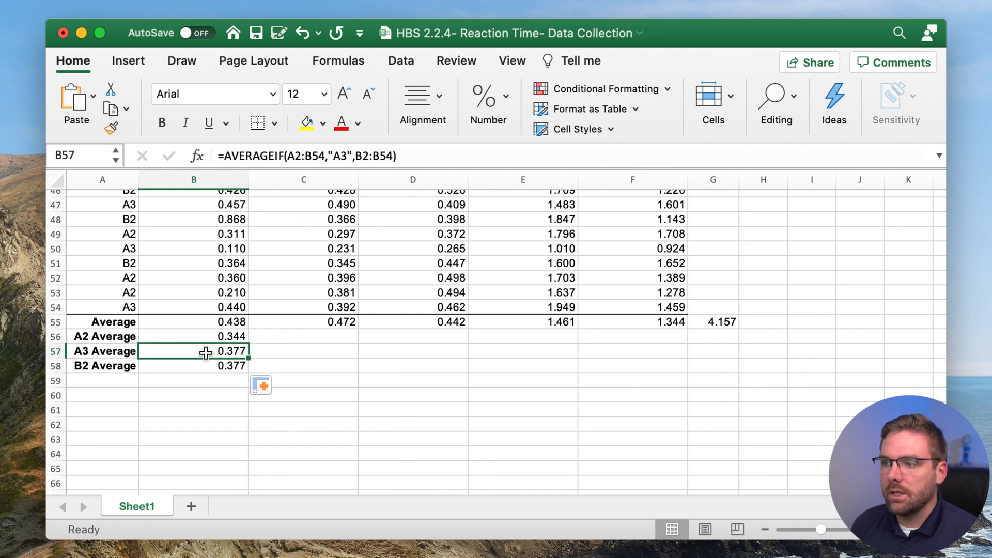
pyautogui.press('Down')
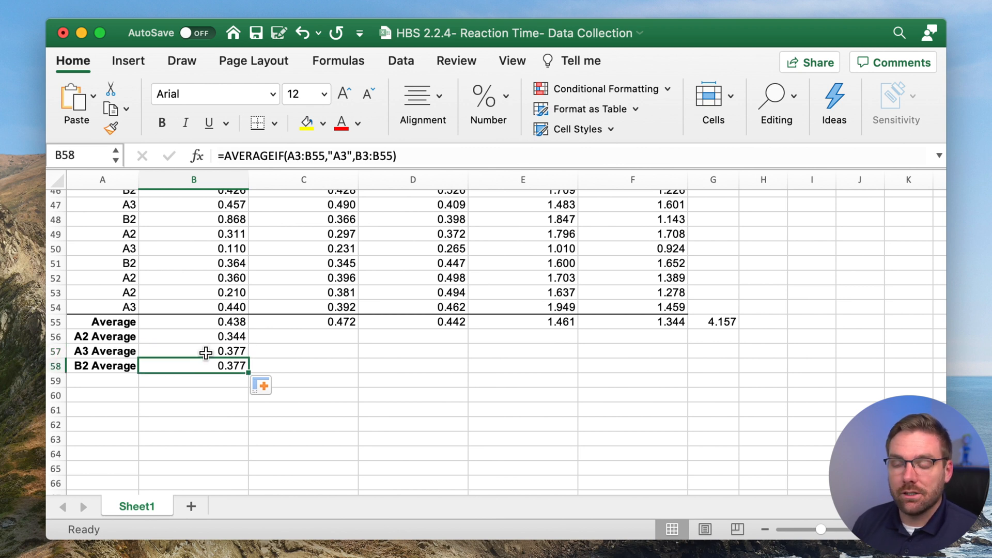
# Try copying cell B57 into the B2 Average cell B58, and clear the pasted formula.
pyautogui.click(206, 352)
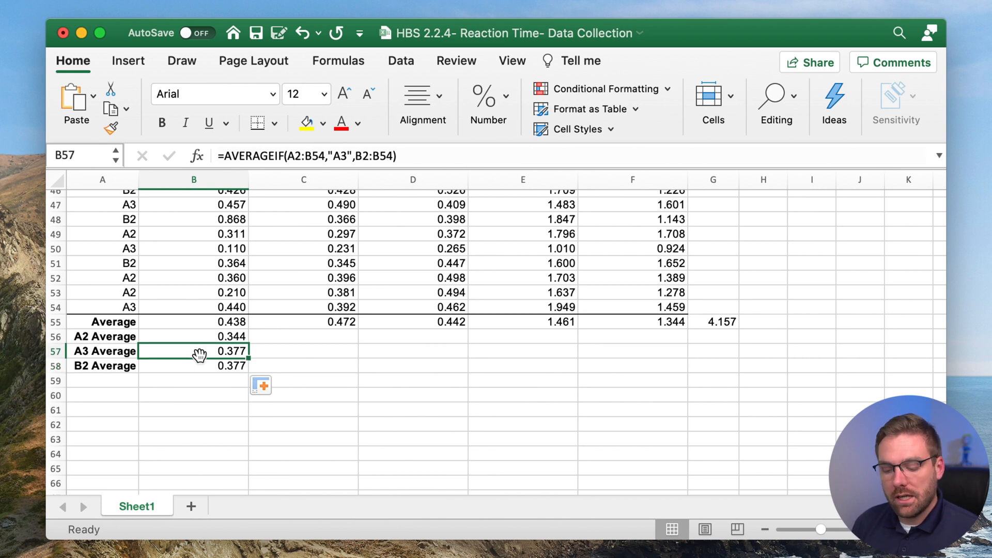
pyautogui.press('super+c')
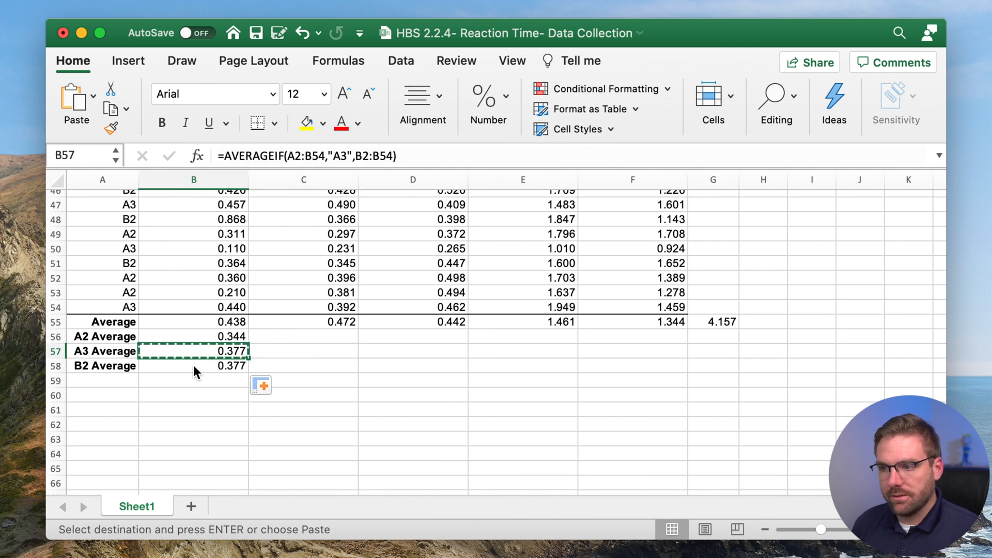
pyautogui.click(193, 364)
pyautogui.press('super+v')
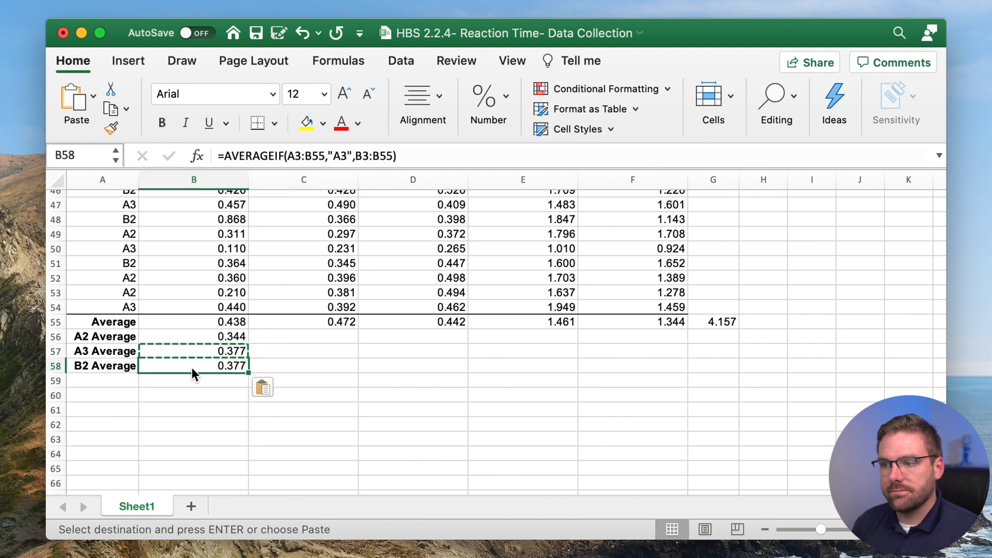
pyautogui.click(280, 364)
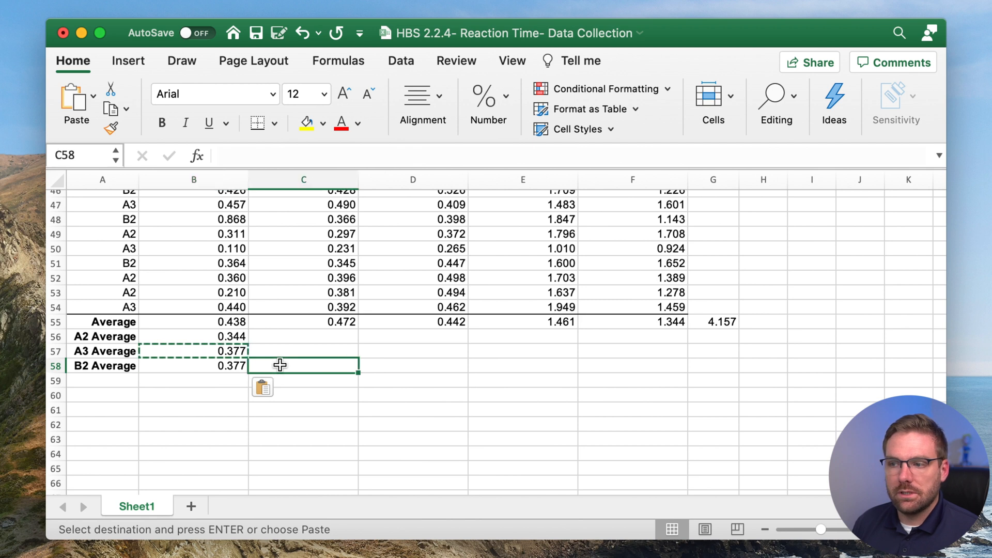
pyautogui.click(220, 366)
pyautogui.press('Delete')
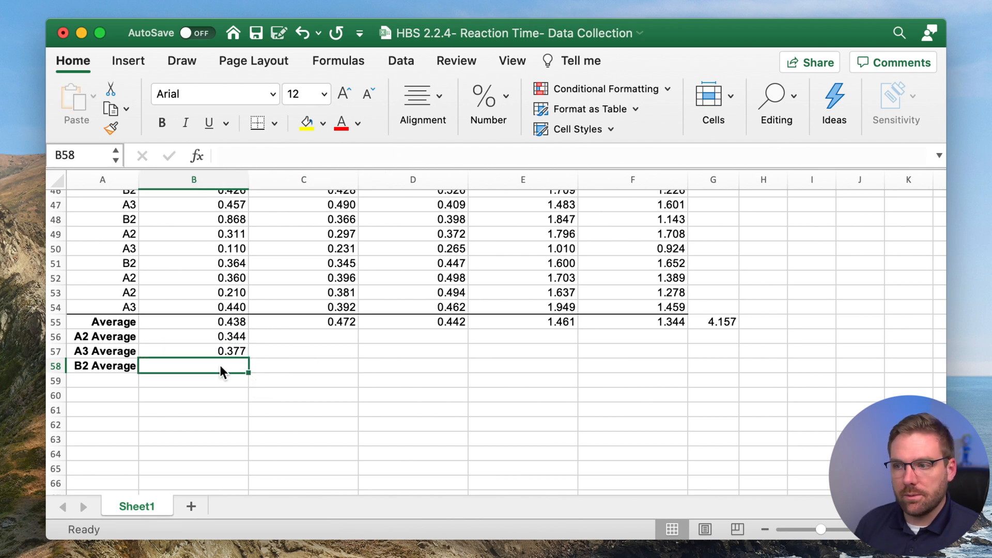
# Repeat the cell copy from B57 to B58 to check its shifted ranges, and empty B58 again.
pyautogui.click(256, 364)
pyautogui.click(211, 352)
pyautogui.press('cmd+c')
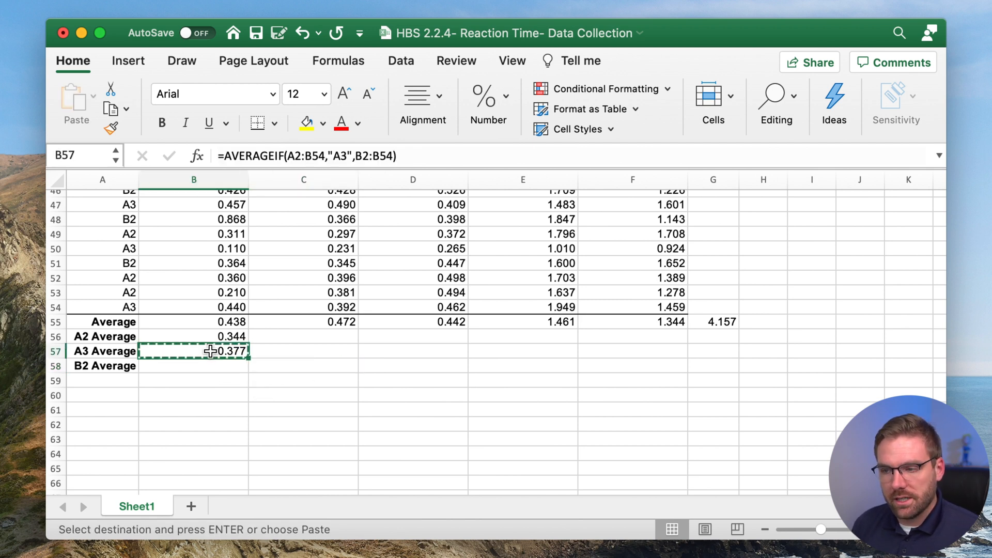
pyautogui.click(209, 366)
pyautogui.press('cmd+v')
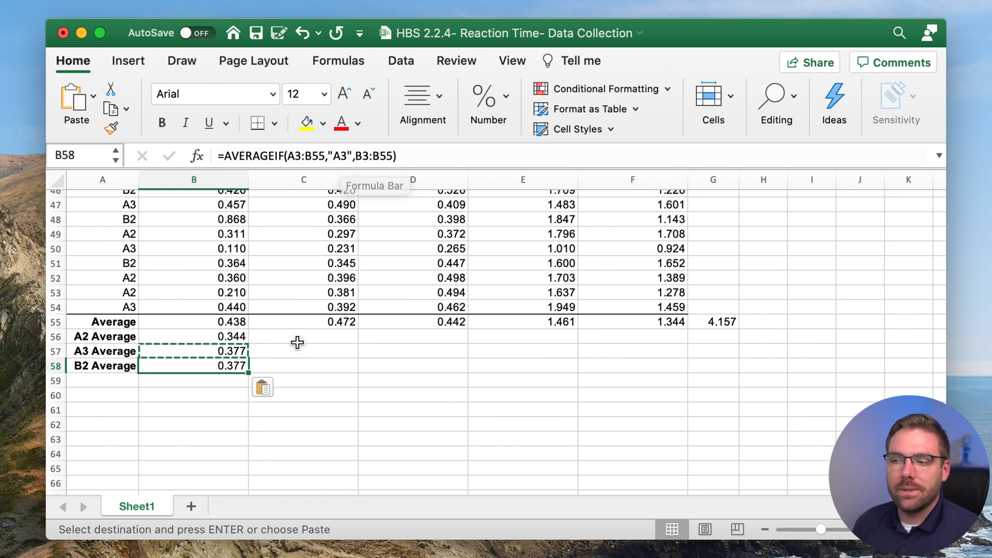
pyautogui.click(284, 362)
pyautogui.click(225, 367)
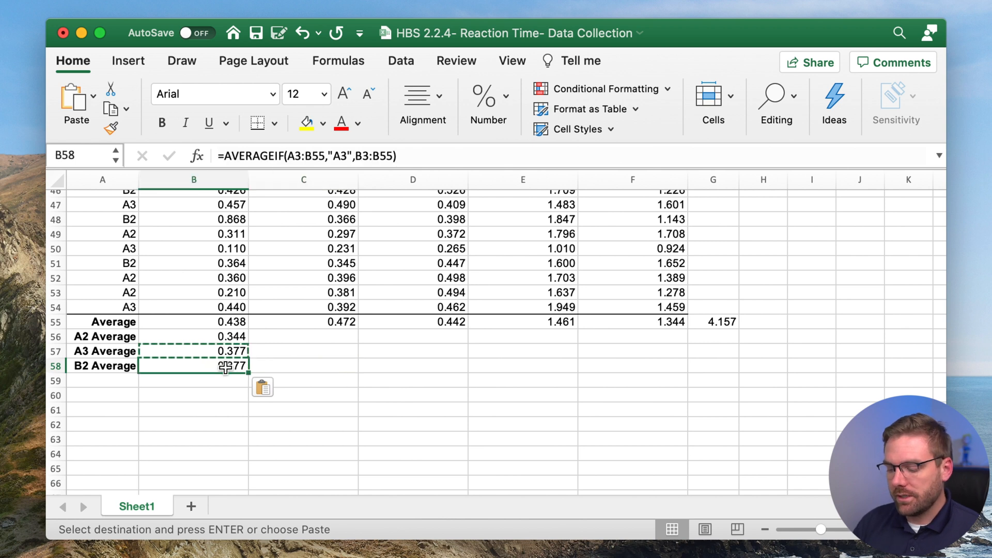
pyautogui.press('Delete')
# Copy the full AVERAGEIF formula text from B57 and paste it as text into B58, keeping the ranges A2:B54 and B2:B54.
pyautogui.click(230, 351)
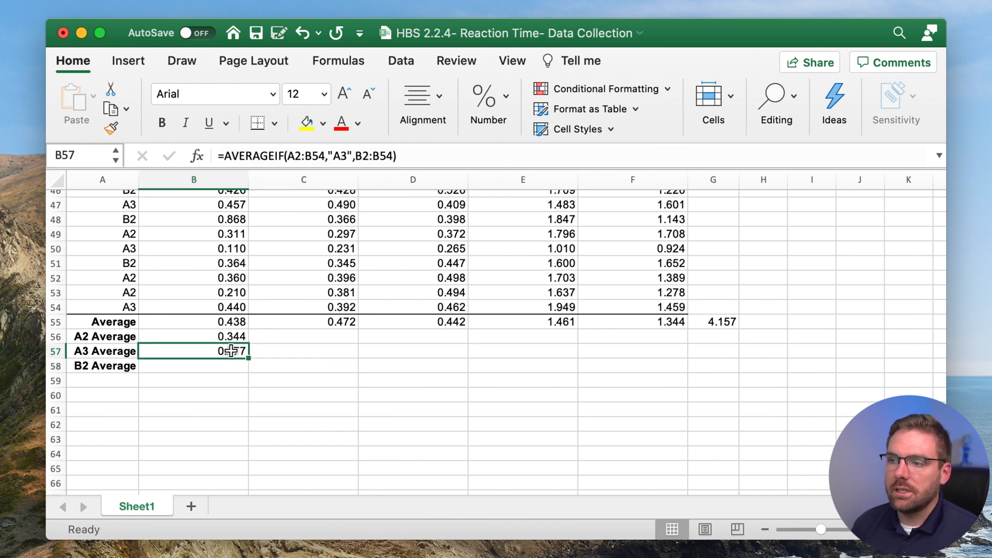
pyautogui.tripleClick(356, 157)
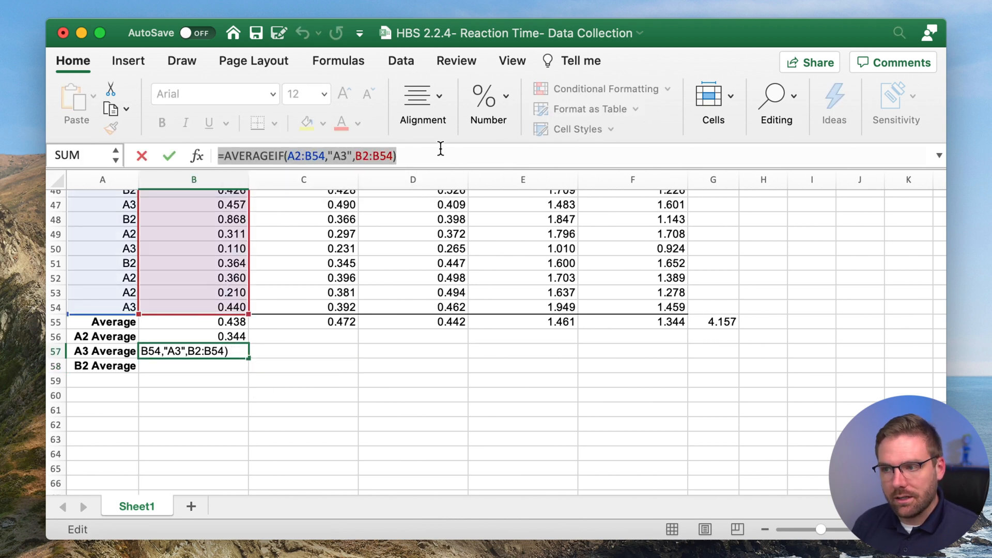
pyautogui.press('super+c')
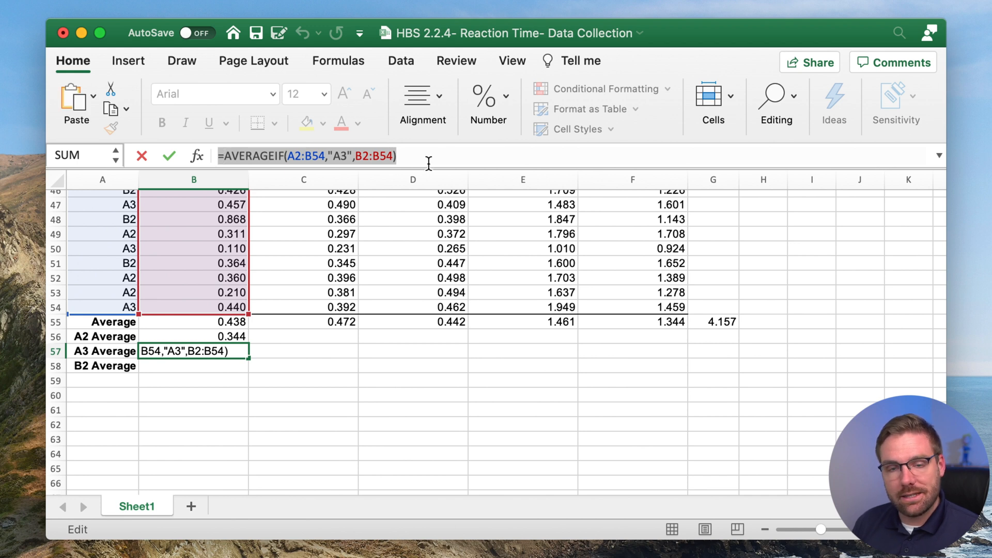
pyautogui.press('Escape')
pyautogui.click(208, 367)
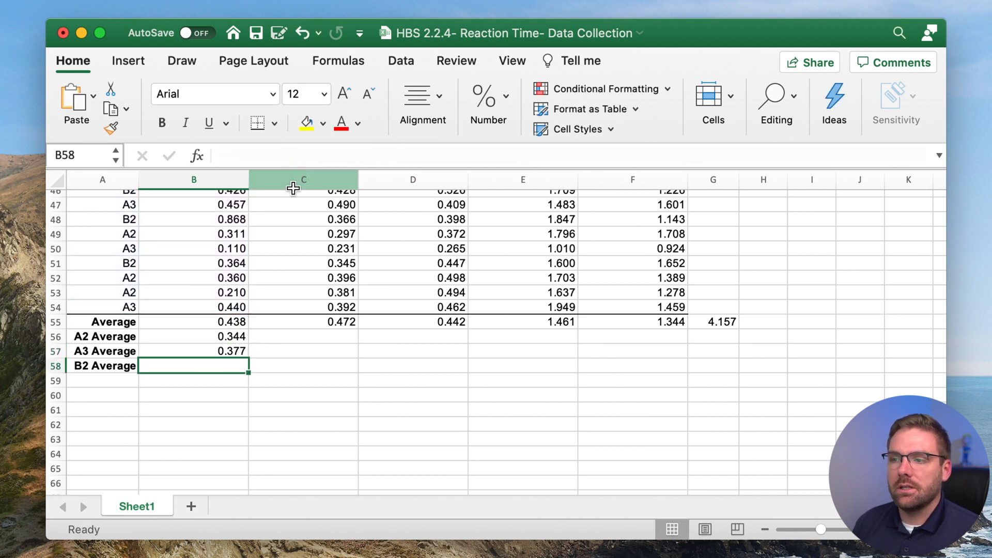
pyautogui.click(288, 159)
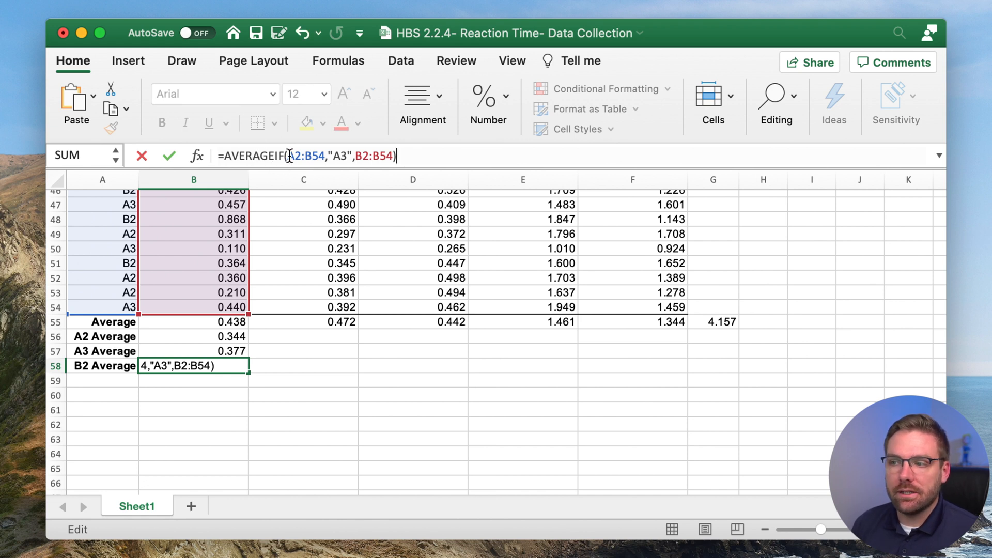
# Change the criterion in the B58 formula to "B2", giving =AVERAGEIF(A2:B54,"B2",B2:B54), and reselect the cell.
pyautogui.click(343, 155)
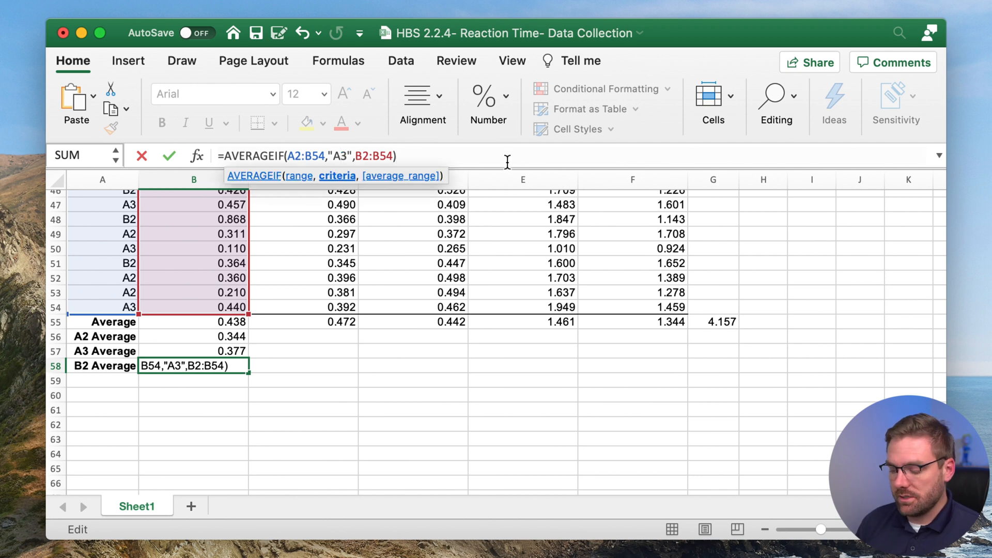
pyautogui.press('Right')
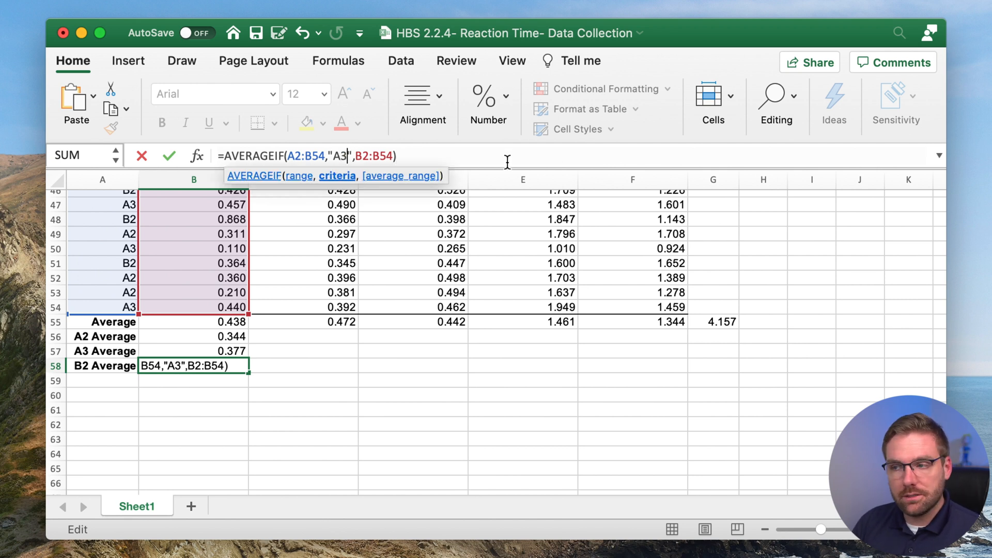
pyautogui.press('BackSpace')
pyautogui.press('BackSpace')
pyautogui.write('B2')
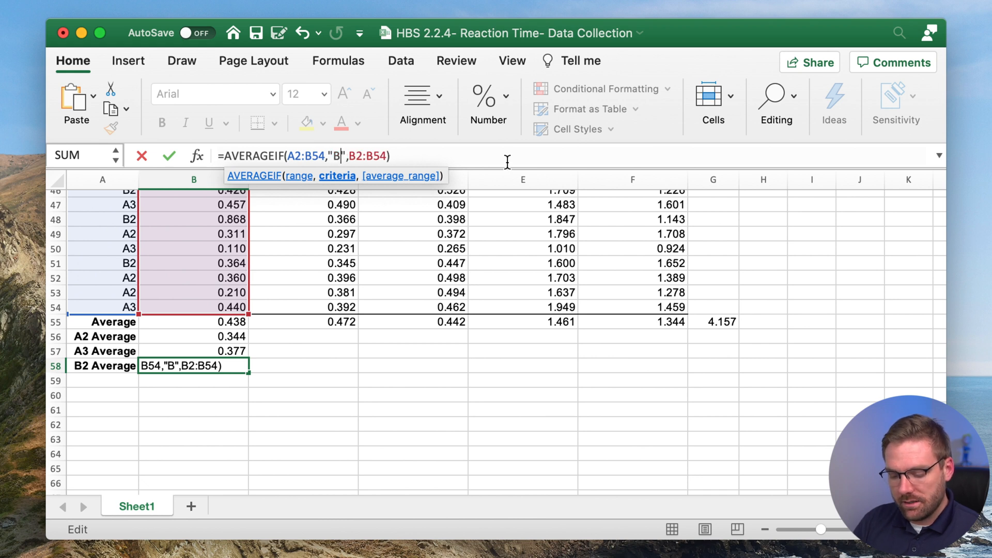
pyautogui.press('Return')
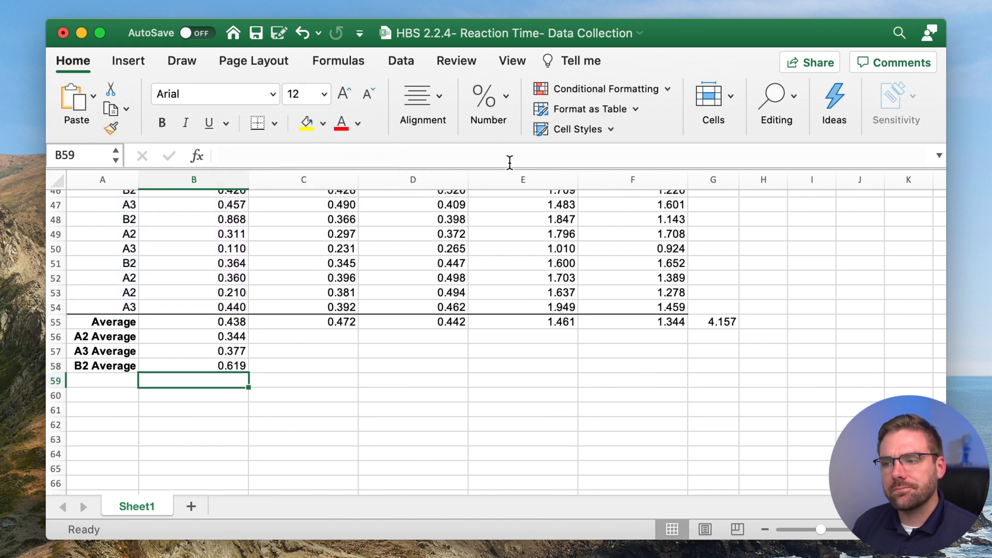
pyautogui.click(201, 365)
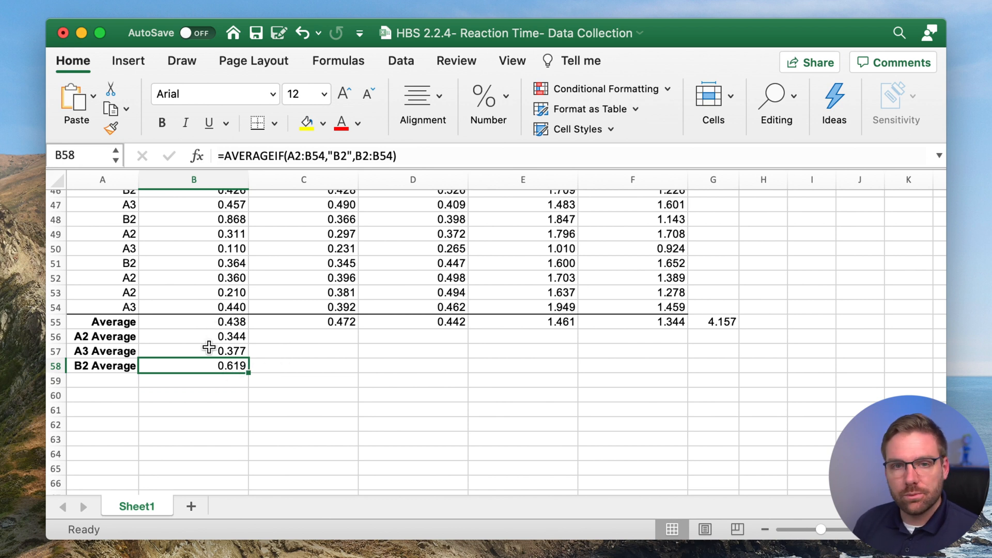
# Search upward through the reaction times in column B for an outlier that could affect the B2 average.
pyautogui.scroll(3, 209, 347)
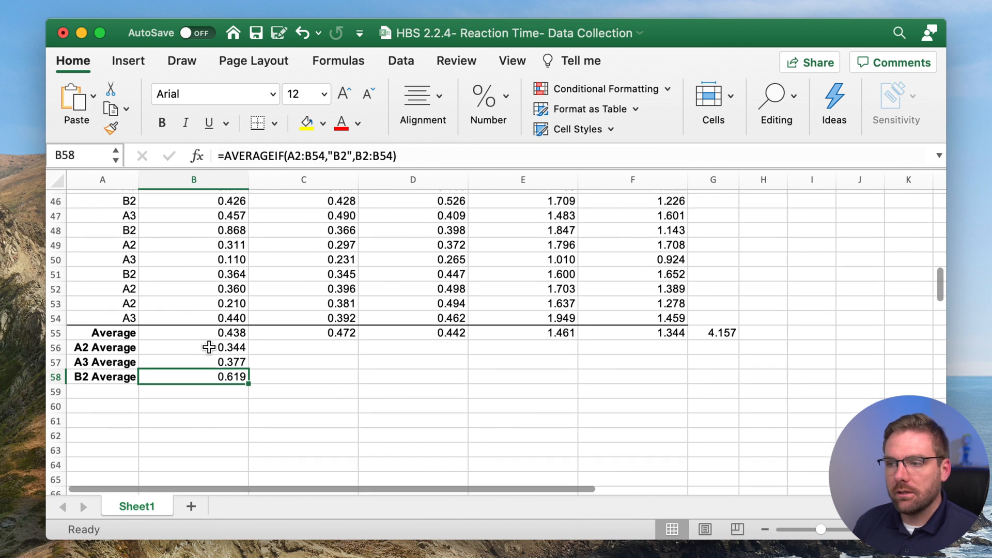
pyautogui.scroll(2, 209, 347)
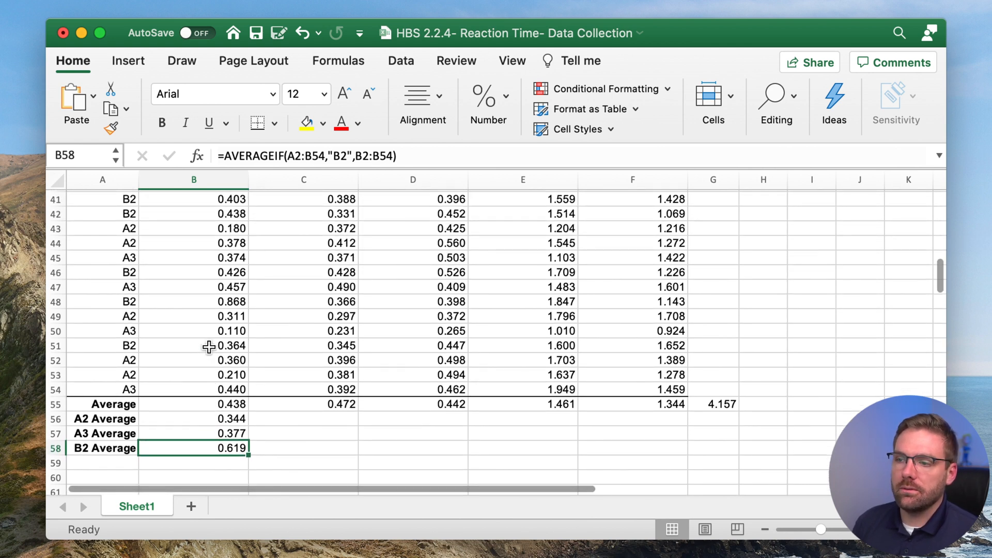
pyautogui.click(209, 346)
pyautogui.press('Up')
pyautogui.press('Up')
pyautogui.press('Up')
pyautogui.press('Up')
pyautogui.press('Up')
pyautogui.press('Up')
pyautogui.press('Up')
pyautogui.press('Up')
pyautogui.press('Up')
pyautogui.press('Up')
pyautogui.press('Up')
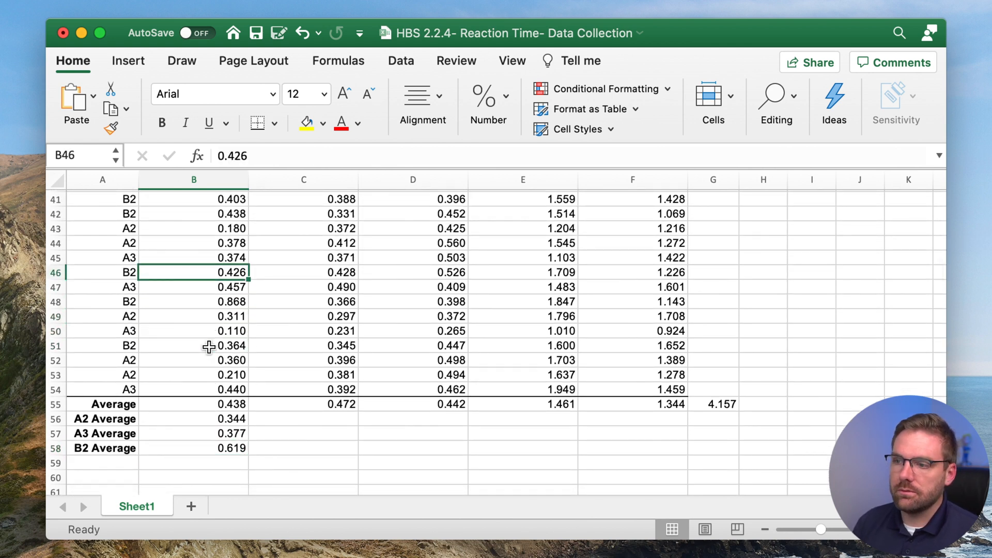
pyautogui.press('Up')
pyautogui.press('Up')
pyautogui.press('Up')
pyautogui.press('Up')
pyautogui.press('Up')
pyautogui.press('Up')
pyautogui.press('Up')
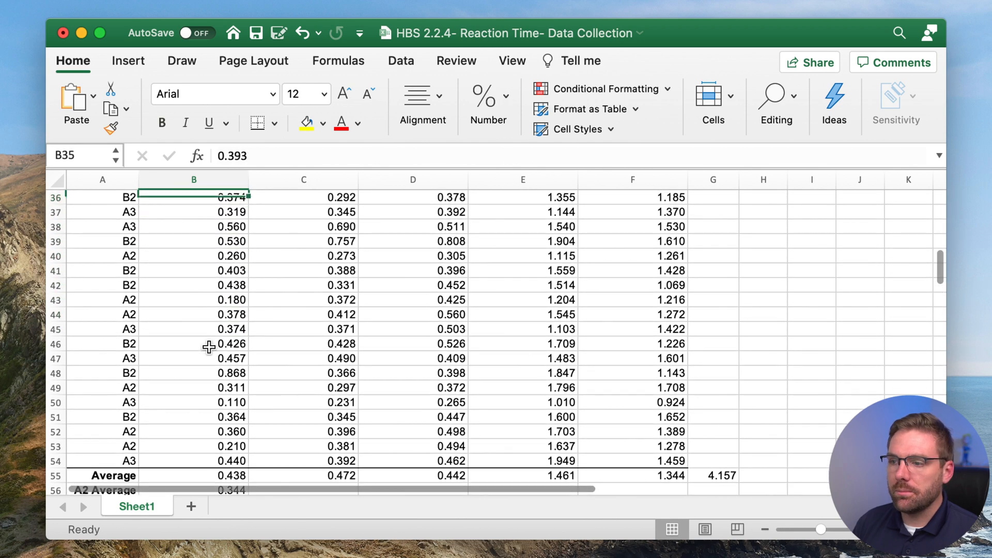
pyautogui.press('Up')
pyautogui.press('Up')
pyautogui.press('Up')
pyautogui.press('Up')
pyautogui.press('Up')
pyautogui.press('Up')
pyautogui.press('Up')
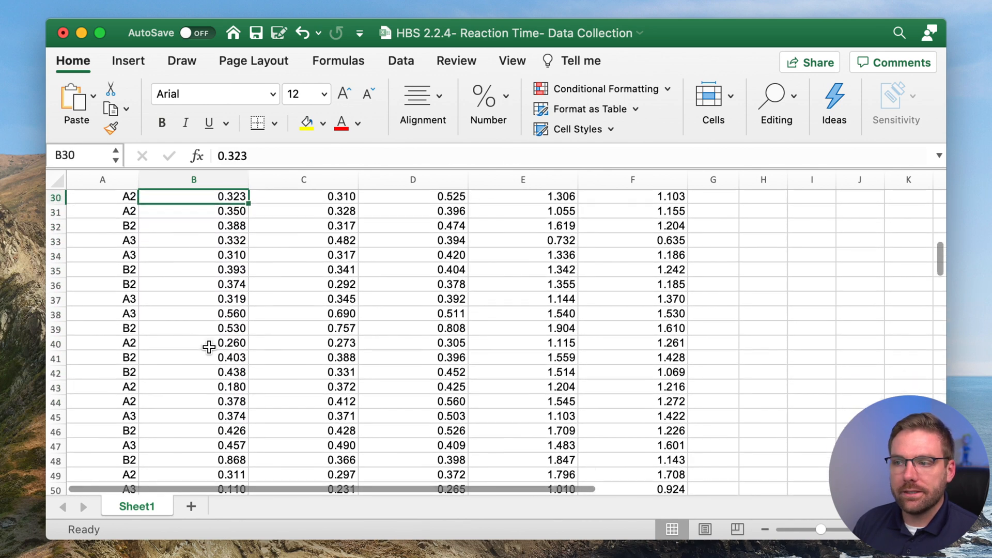
pyautogui.press('Up')
pyautogui.press('Down')
pyautogui.press('Down')
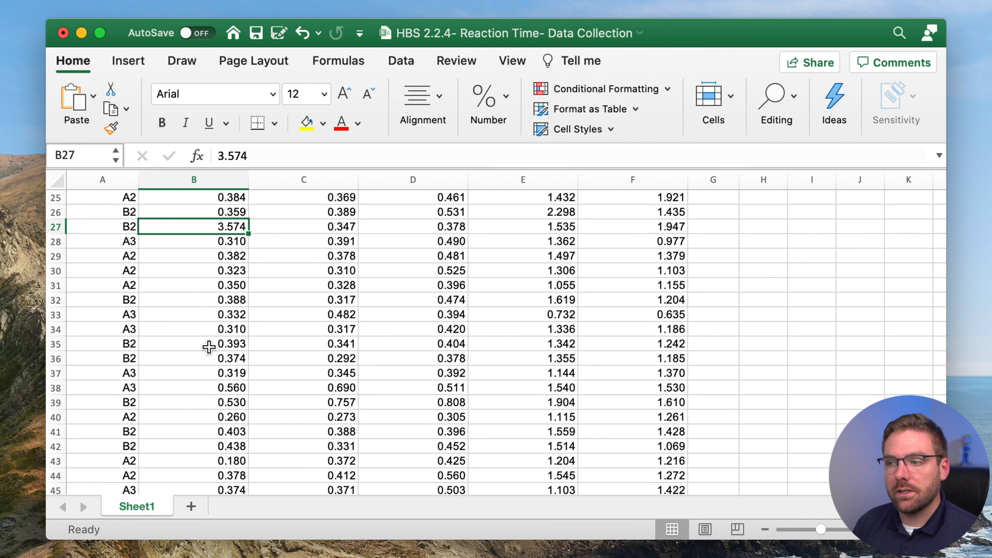
# Compare the reaction time in B27 with the other task times in the same row, returning to B27.
pyautogui.press('Right')
pyautogui.press('Right')
pyautogui.press('Right')
pyautogui.press('Right')
pyautogui.press('Left')
pyautogui.press('Left')
pyautogui.press('Left')
pyautogui.press('Left')
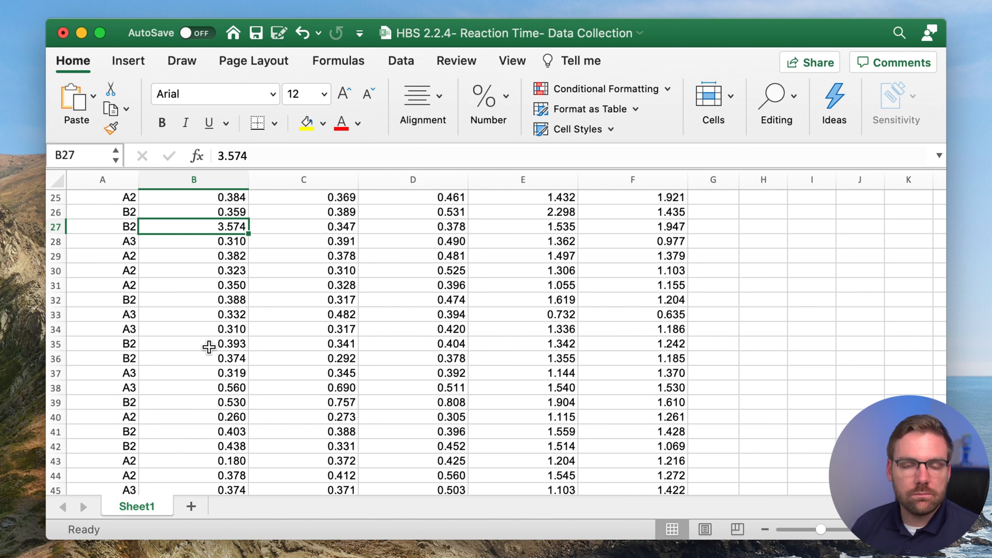
# Check the remaining Fastball reaction times below row 27 and return to the class-period averages, selecting B56.
pyautogui.press('Down')
pyautogui.press('Down')
pyautogui.press('Down')
pyautogui.press('Down')
pyautogui.press('Down')
pyautogui.press('Down')
pyautogui.press('Down')
pyautogui.press('Down')
pyautogui.press('Down')
pyautogui.press('Down')
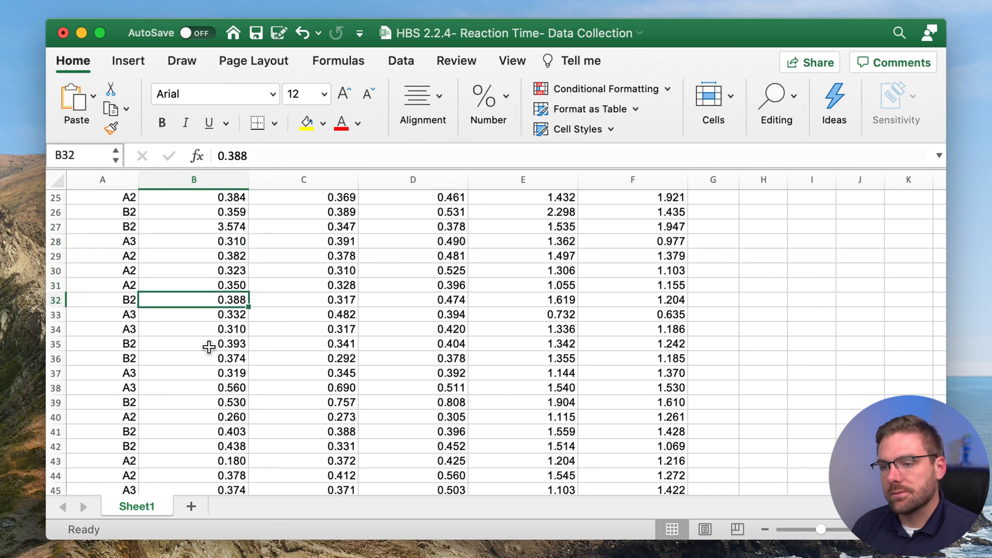
pyautogui.press('Down')
pyautogui.press('Down')
pyautogui.press('Down')
pyautogui.press('Down')
pyautogui.press('Down')
pyautogui.press('Down')
pyautogui.press('Down')
pyautogui.press('Down')
pyautogui.press('Down')
pyautogui.press('Down')
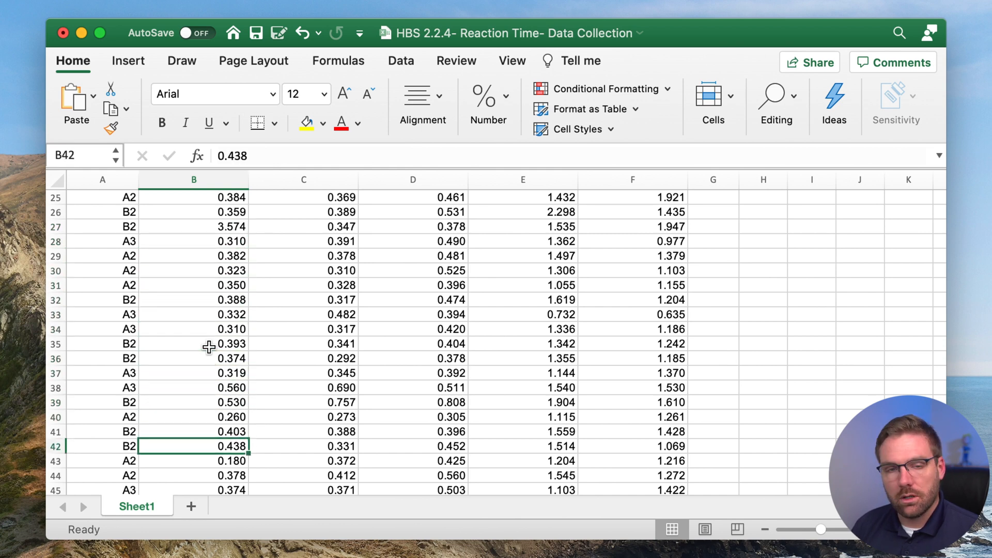
pyautogui.press('Down')
pyautogui.press('Down')
pyautogui.press('Down')
pyautogui.press('Down')
pyautogui.press('Down')
pyautogui.press('Down')
pyautogui.press('Down')
pyautogui.press('Down')
pyautogui.press('Down')
pyautogui.press('Down')
pyautogui.press('Down')
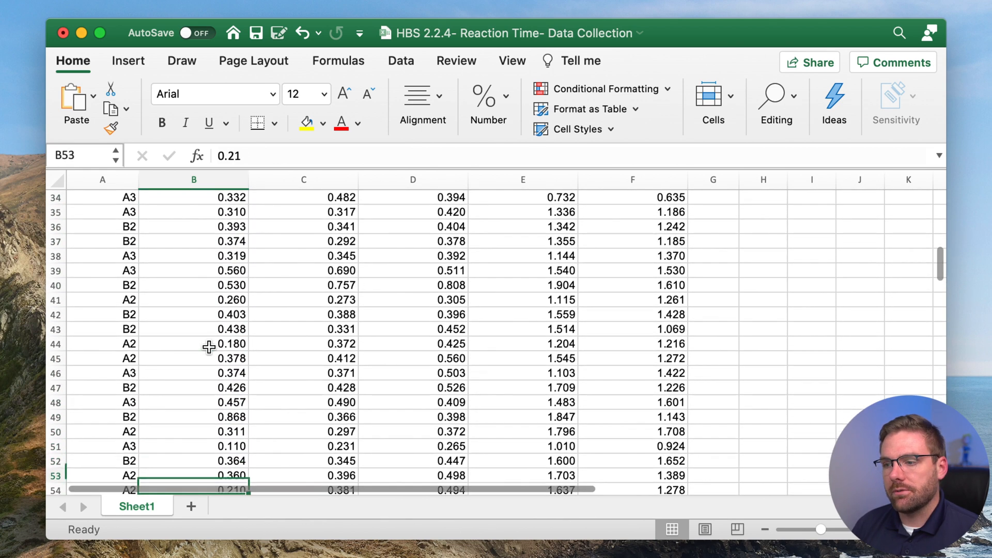
pyautogui.press('Down')
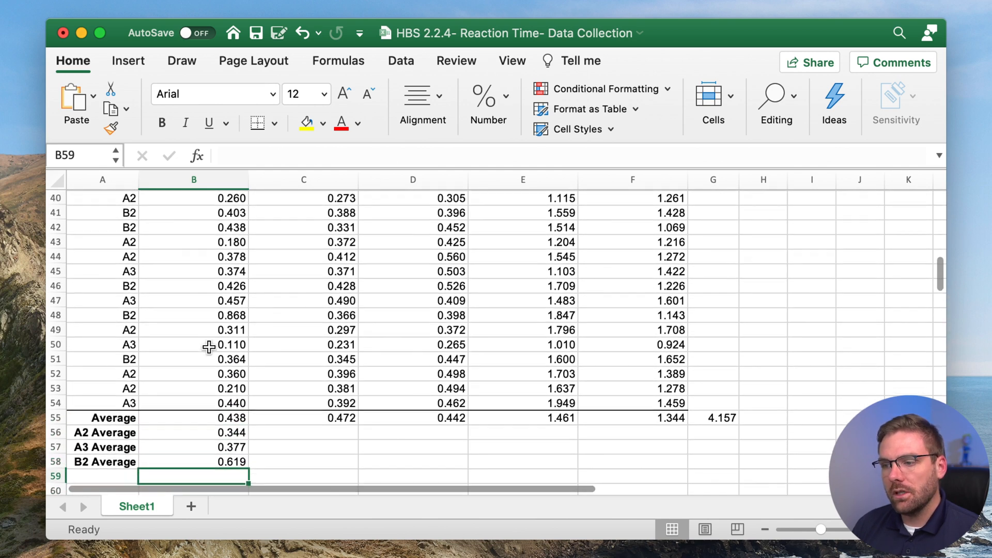
pyautogui.press('Up')
pyautogui.press('Up')
pyautogui.press('Up')
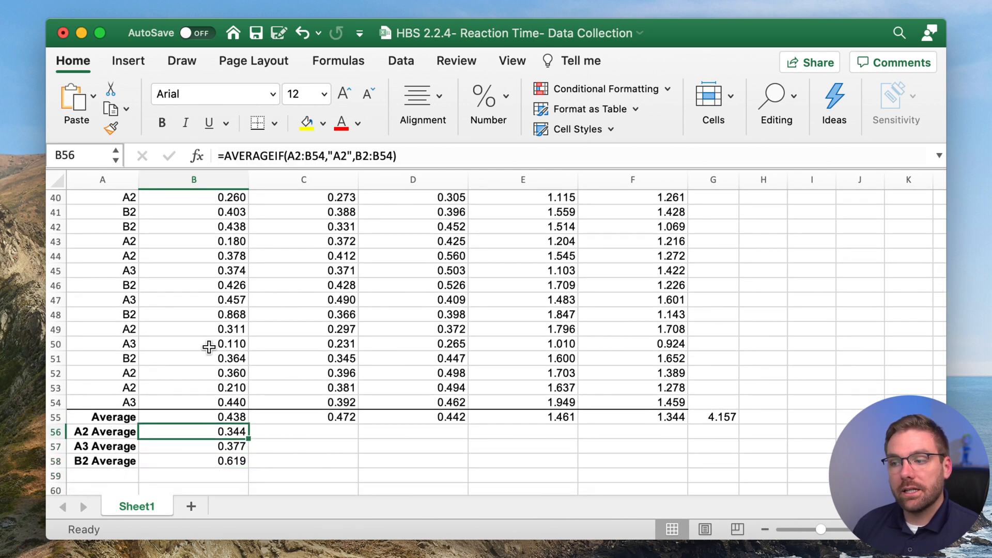
# Start an AVERAGEIF formula in C56 for the Task 1 A2 average, with A2:C54 as the criteria range.
pyautogui.press('Right')
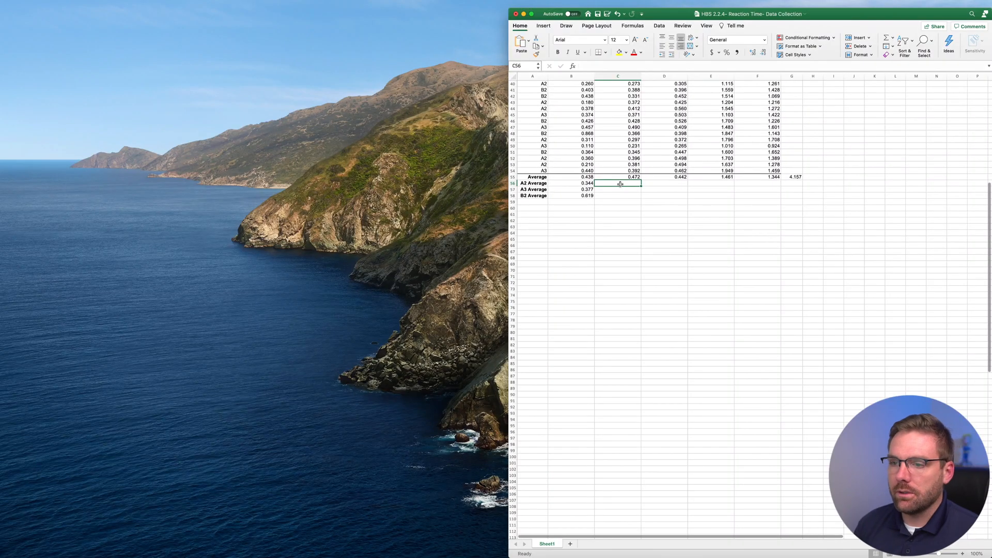
pyautogui.scroll(10, 620, 184)
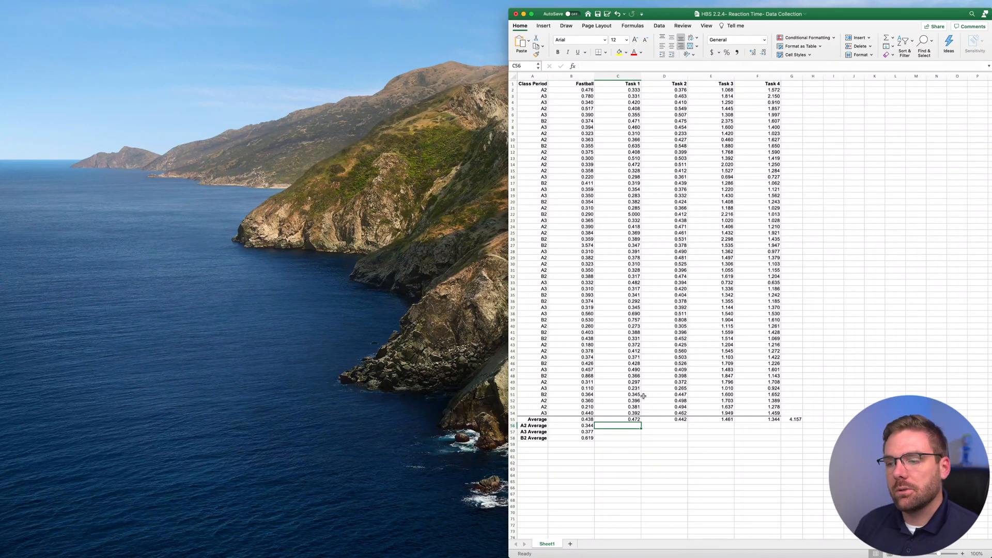
pyautogui.click(609, 66)
pyautogui.write('=')
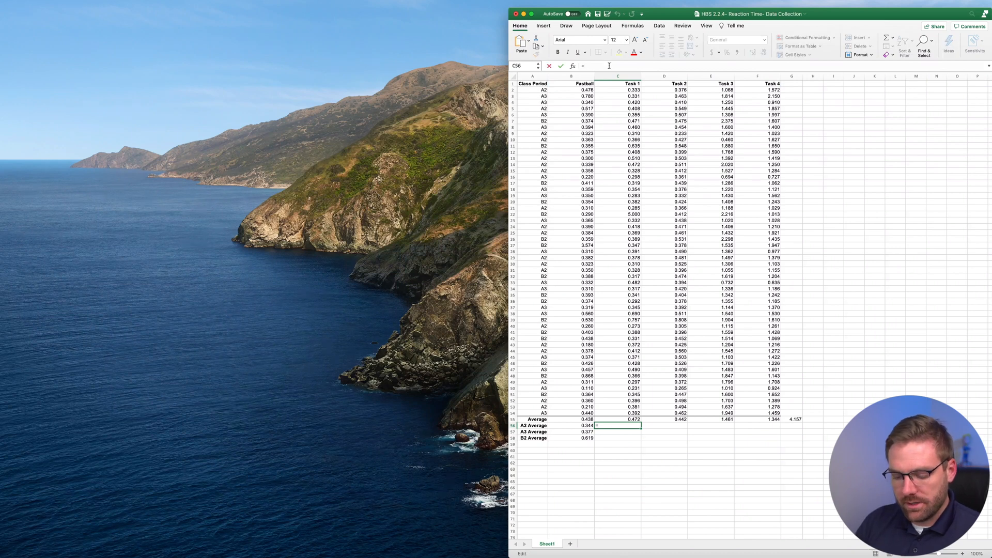
pyautogui.write('aver')
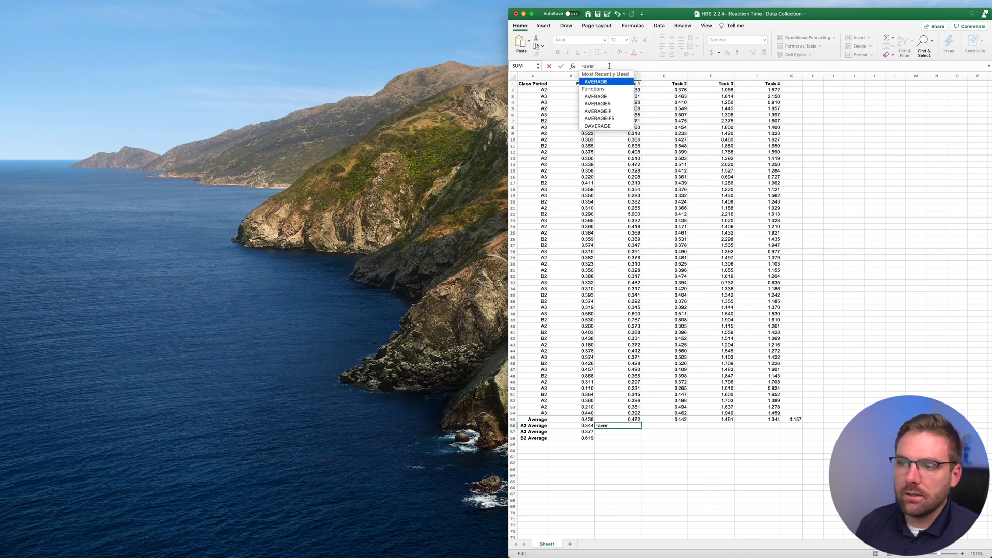
pyautogui.press('Down')
pyautogui.press('Down')
pyautogui.press('Down')
pyautogui.press('Tab')
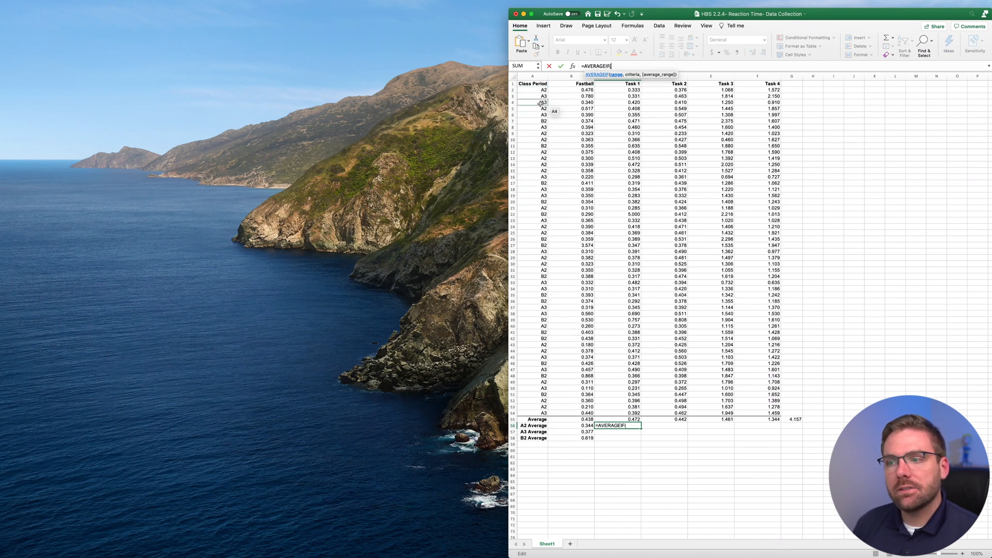
pyautogui.moveTo(534, 92); pyautogui.dragTo(617, 414)
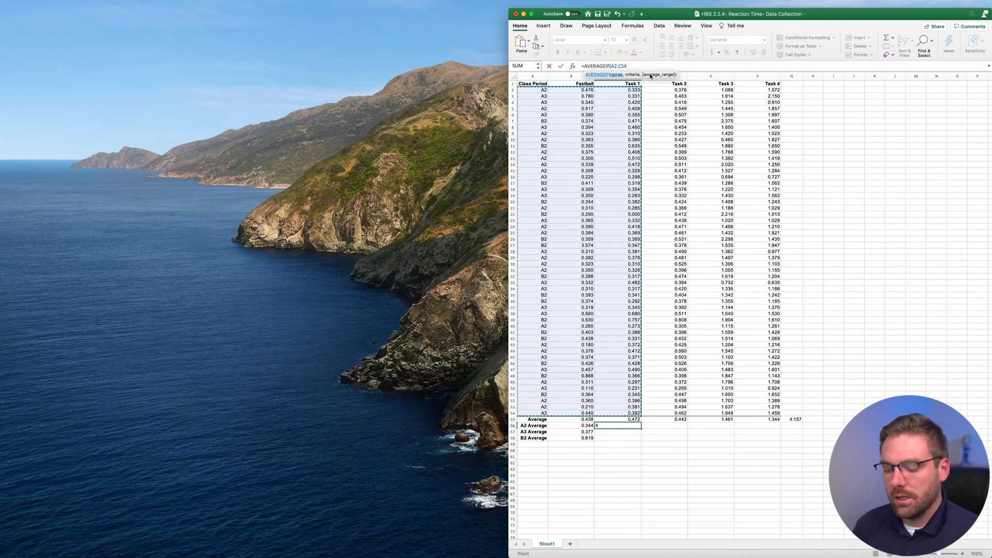
# Complete the C56 formula with criterion "A2" and average range C2:C54, giving =AVERAGEIF(A2:C54,"A2",C2:C54).
pyautogui.write(',')
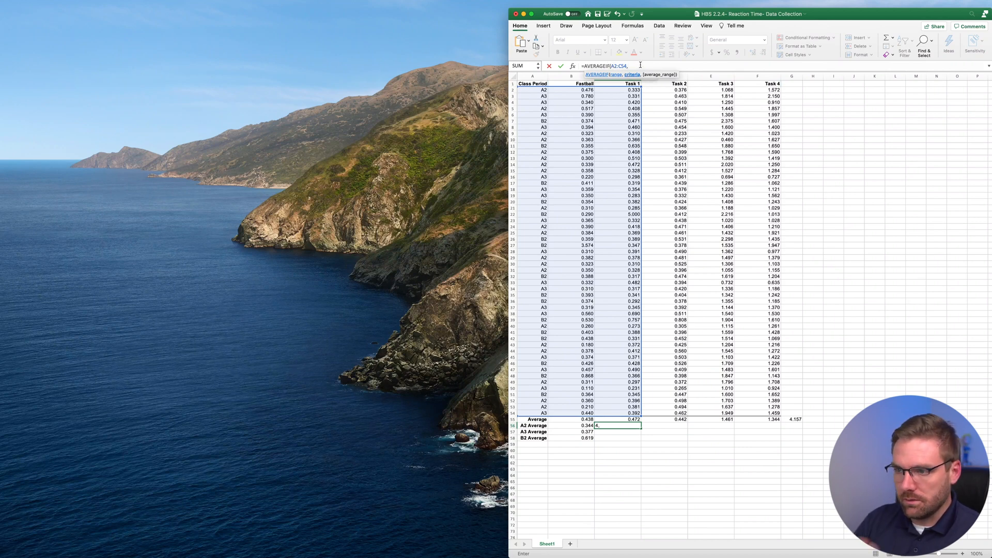
pyautogui.write('"A2')
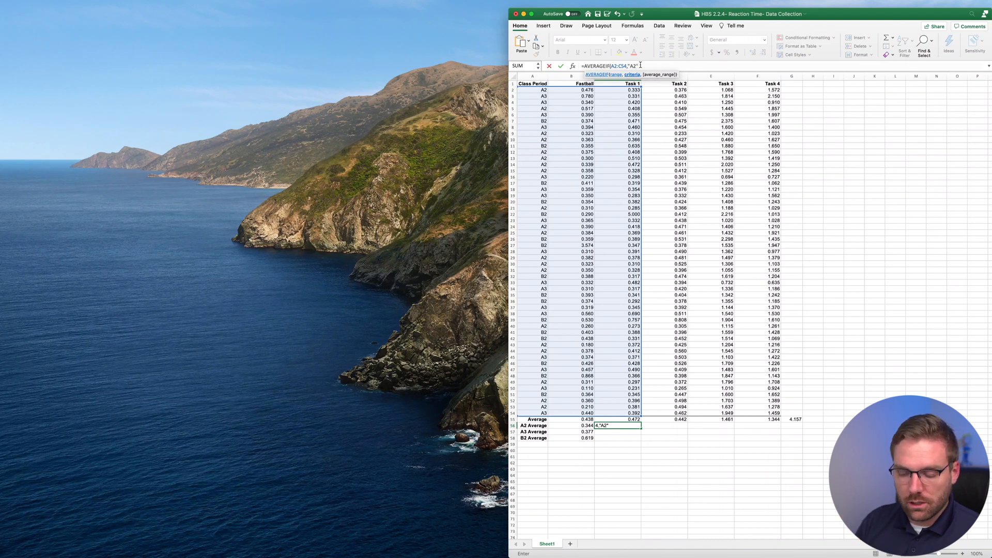
pyautogui.write('",')
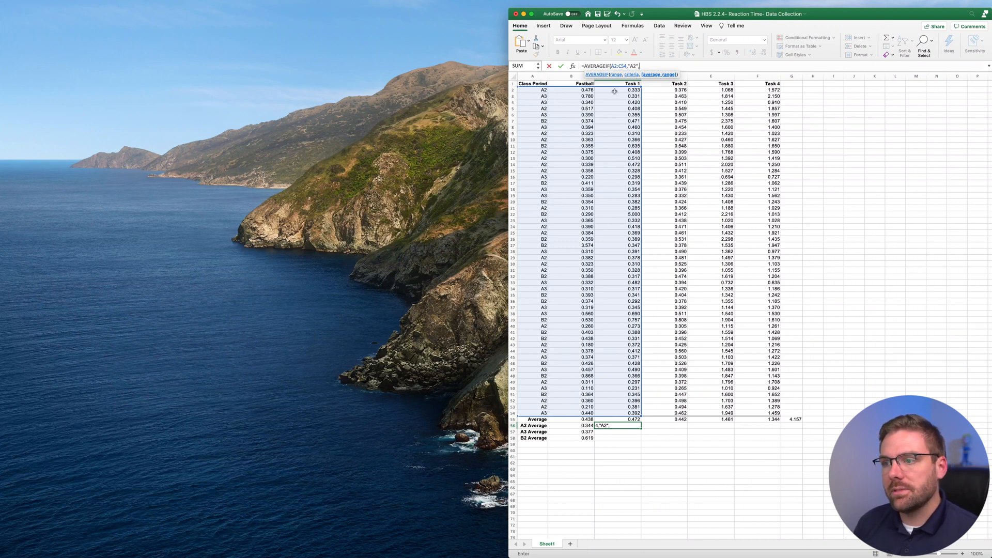
pyautogui.moveTo(614, 92); pyautogui.dragTo(605, 412)
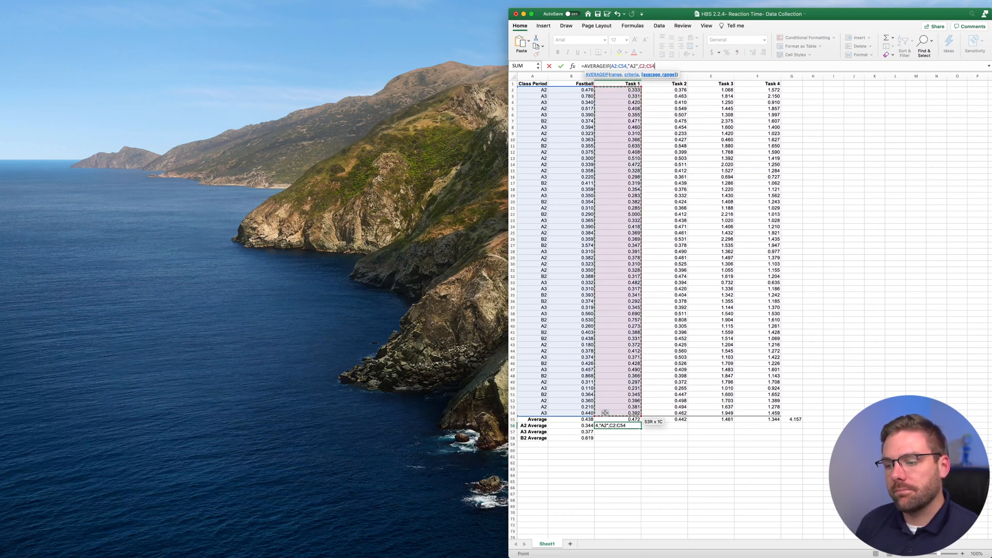
pyautogui.write(')')
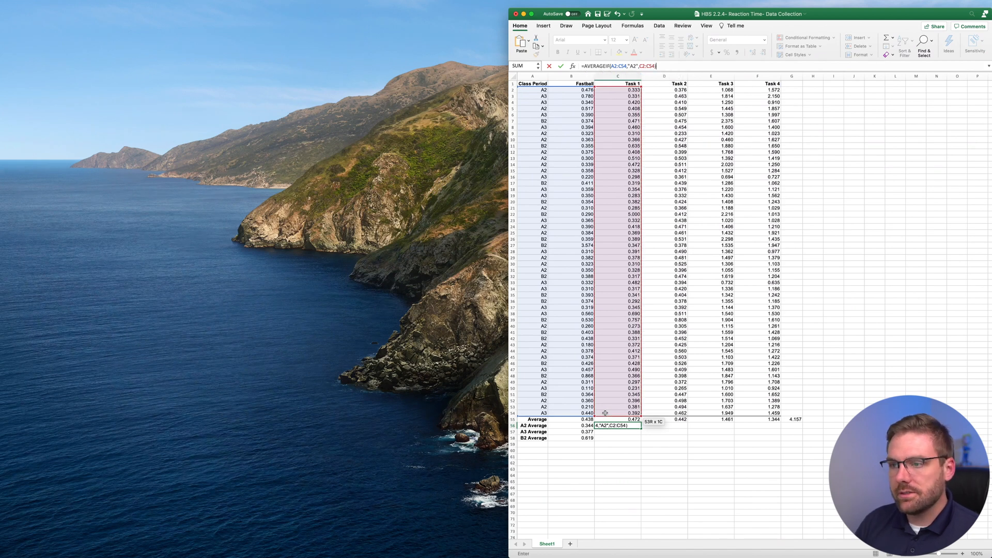
pyautogui.press('Return')
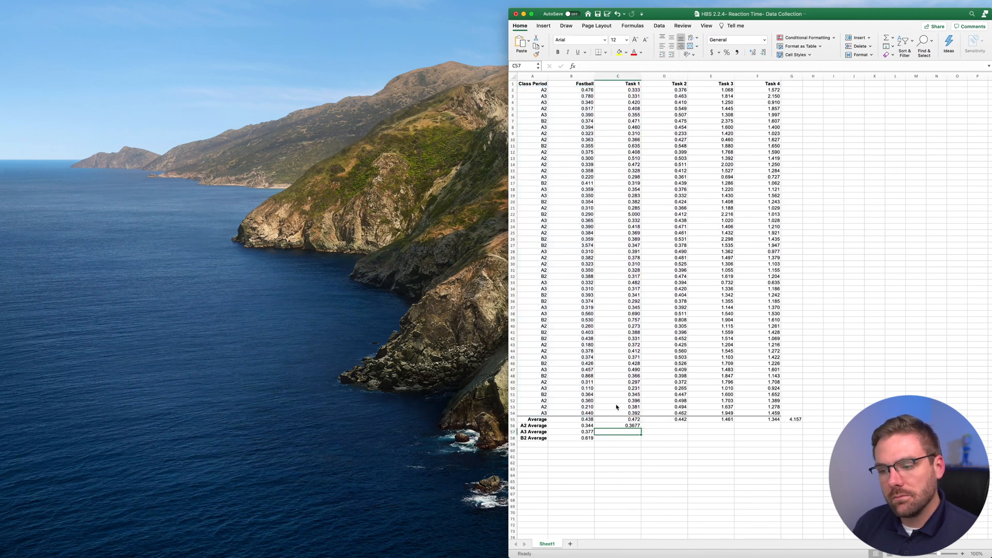
# Copy the full AVERAGEIF formula text from C56 and paste it as text into C57, keeping both ranges.
pyautogui.click(623, 424)
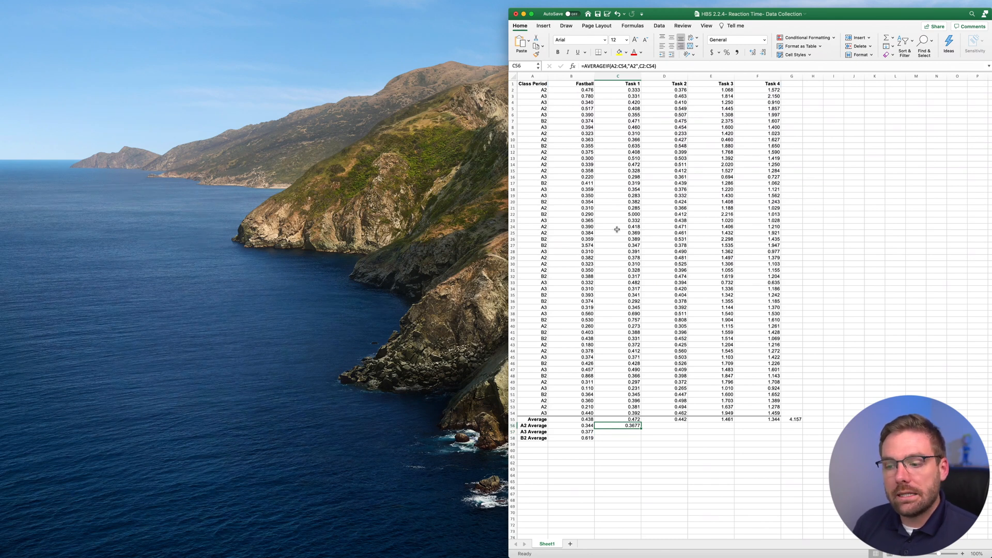
pyautogui.tripleClick(662, 66)
pyautogui.hotkey('ctrl', 'c')
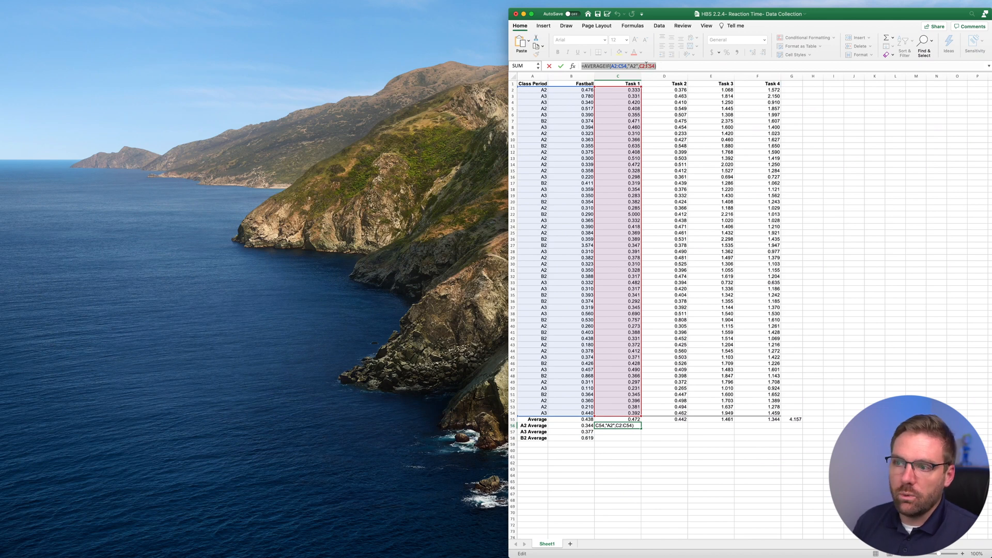
pyautogui.press('Return')
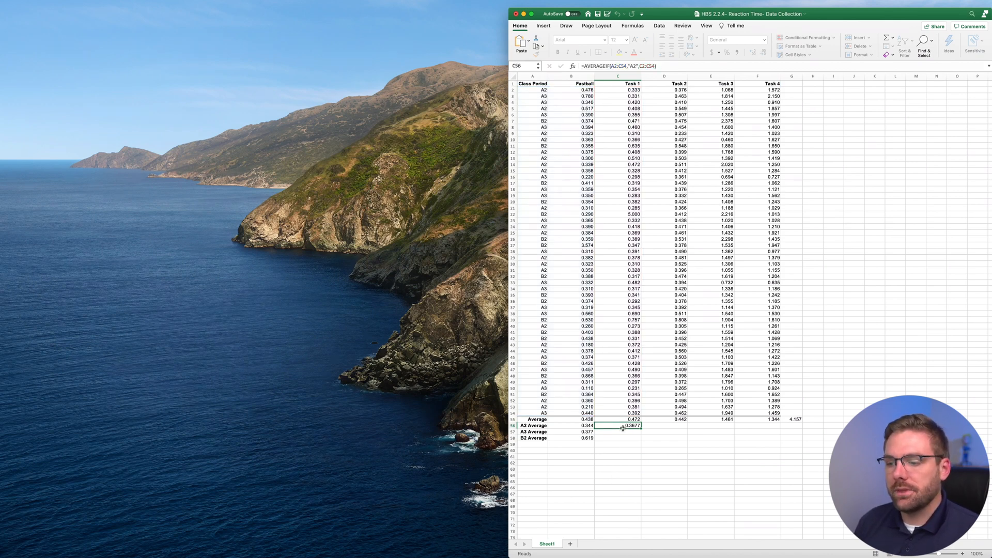
pyautogui.click(594, 65)
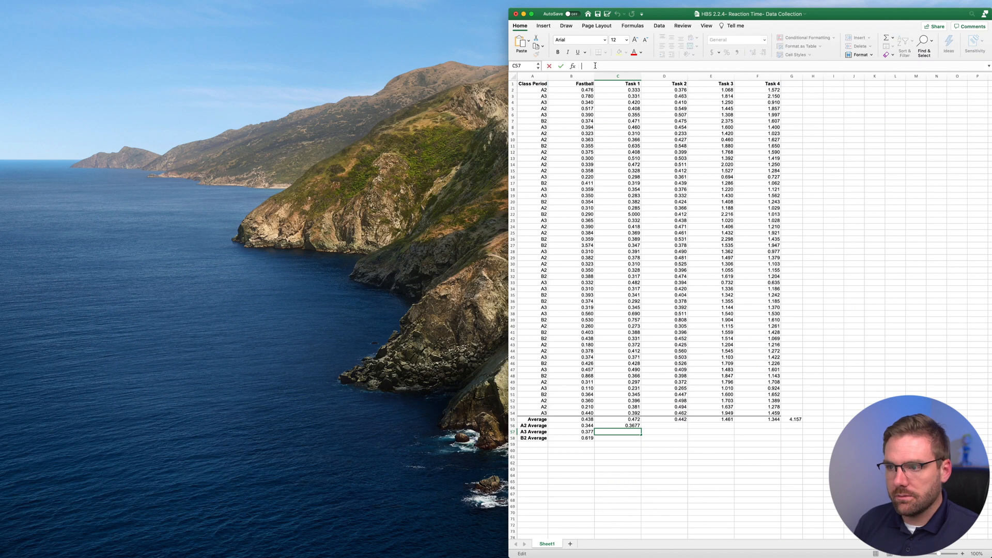
pyautogui.hotkey('ctrl', 'v')
# Change the criterion in the C57 formula to "A3", giving =AVERAGEIF(A2:C54,"A3",C2:C54).
pyautogui.click(636, 66)
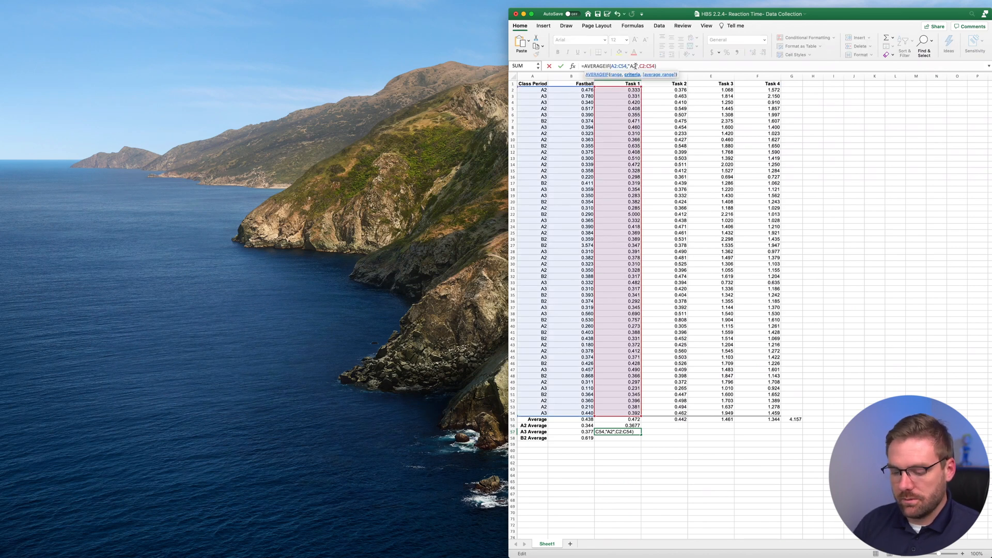
pyautogui.press('BackSpace')
pyautogui.write('3')
pyautogui.press('Return')
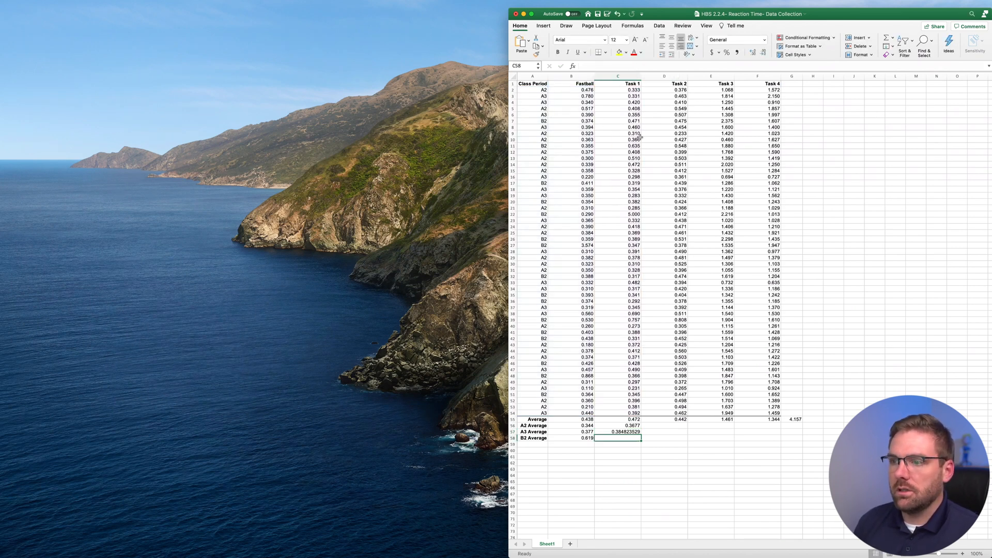
# Paste the copied AVERAGEIF formula text into C58 and change its criterion to "B2", giving =AVERAGEIF(A2:C54,"B2",C2:C54).
pyautogui.click(626, 66)
pyautogui.hotkey('ctrl', 'v')
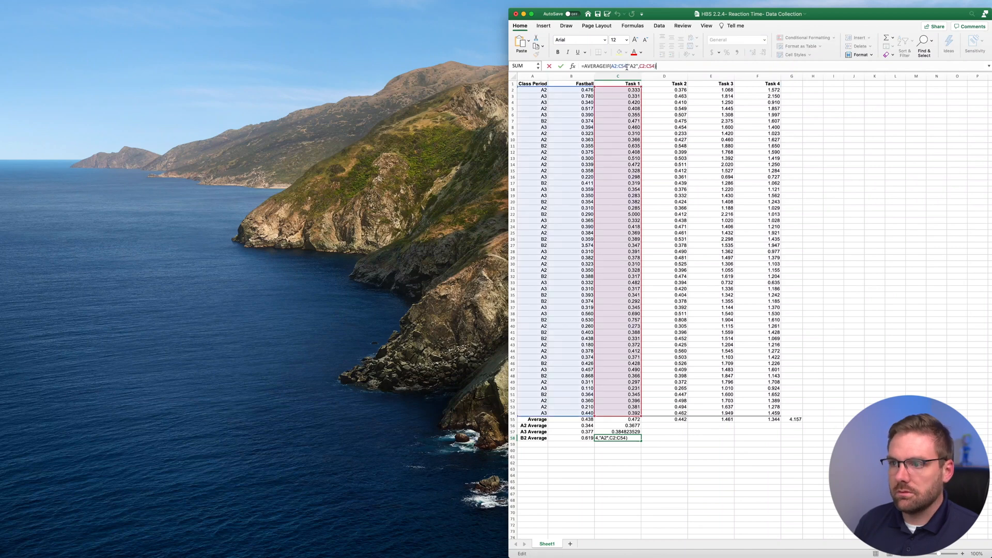
pyautogui.click(633, 66)
pyautogui.press('BackSpace')
pyautogui.write('B')
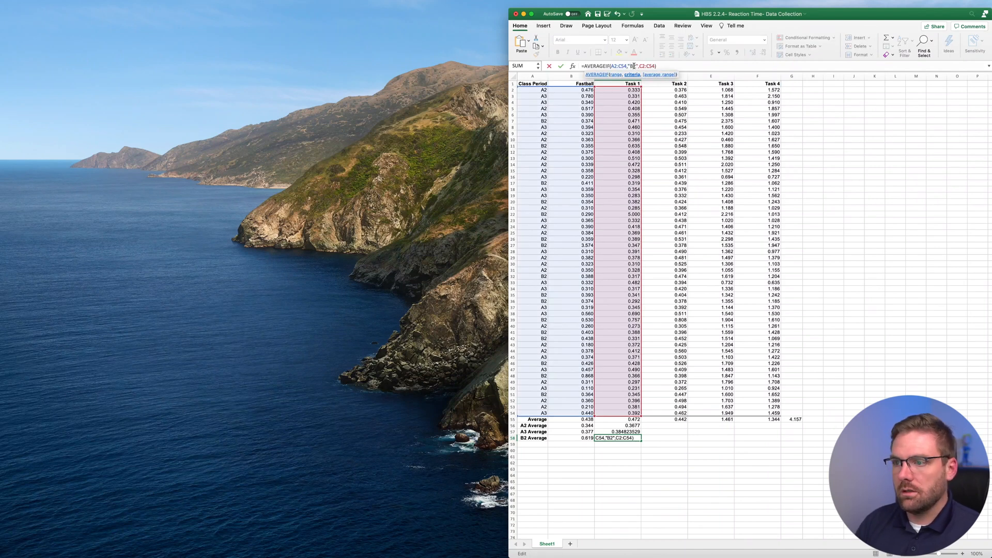
pyautogui.press('Return')
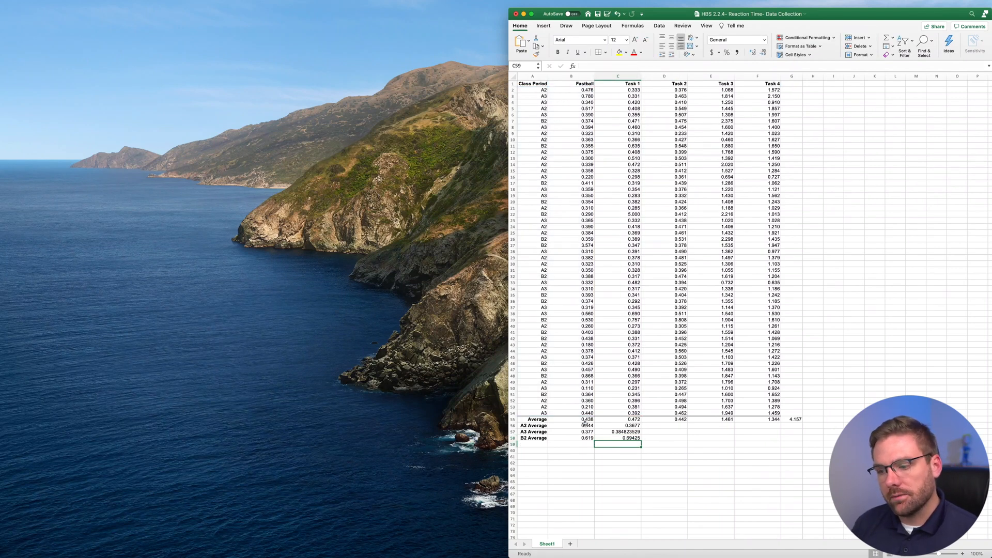
# Format the overall and class-period average cells B55:F58 to show three decimal places.
pyautogui.moveTo(574, 421); pyautogui.dragTo(754, 440)
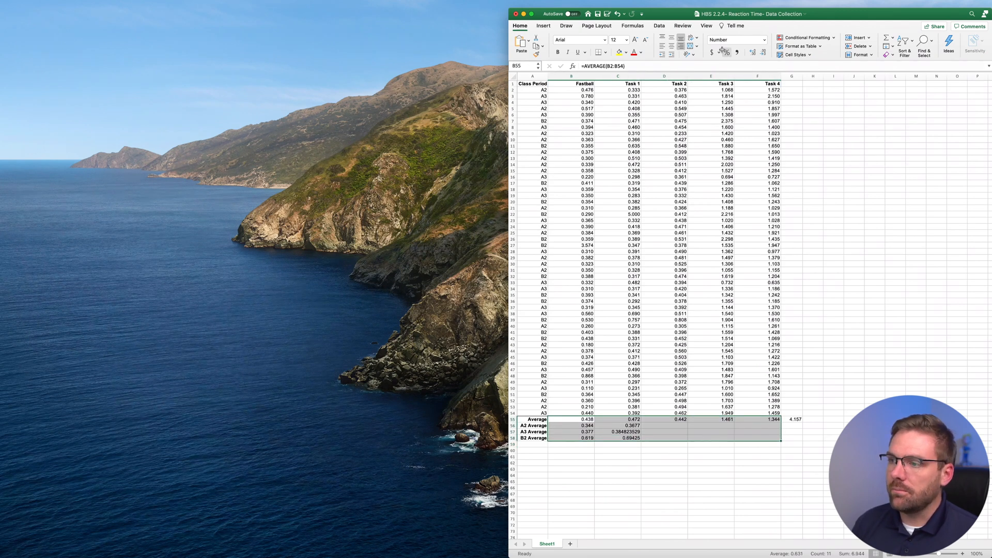
pyautogui.click(763, 54)
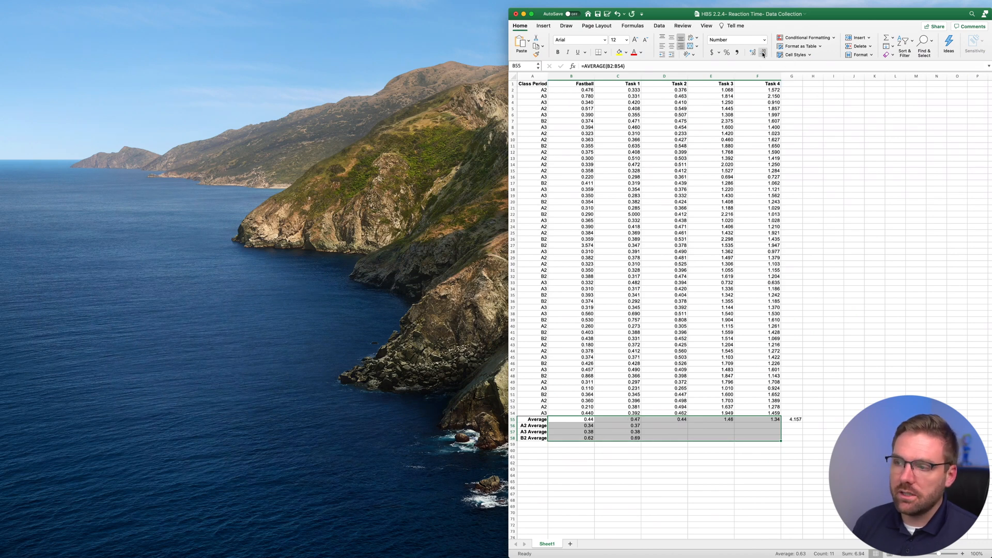
pyautogui.click(753, 54)
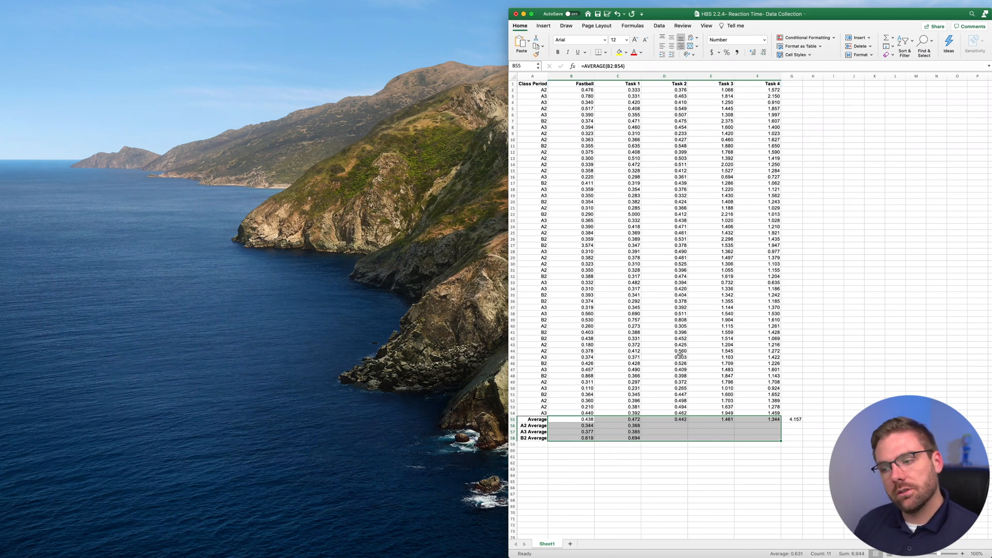
# Select the Task 1 A2 average in C56 to display its AVERAGEIF formula.
pyautogui.click(663, 437)
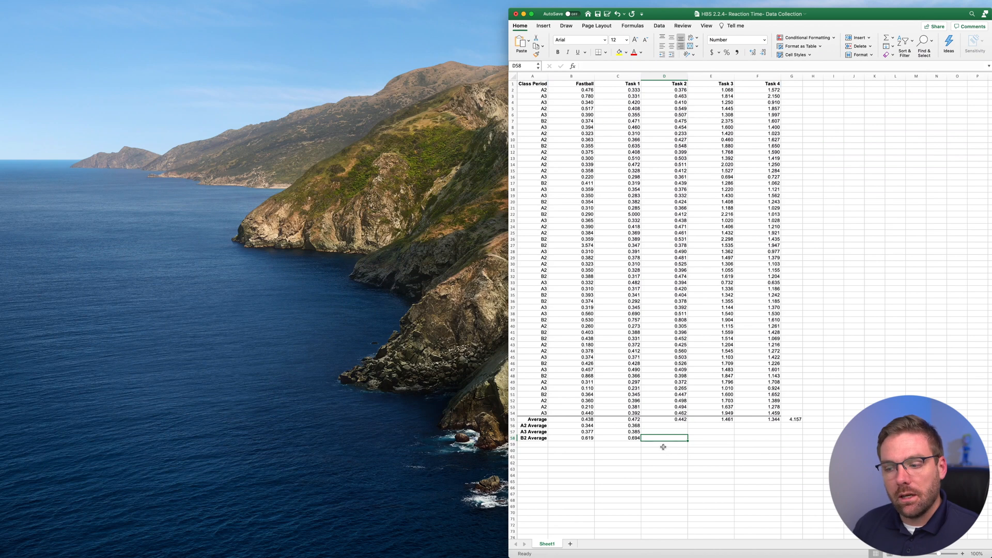
pyautogui.click(615, 424)
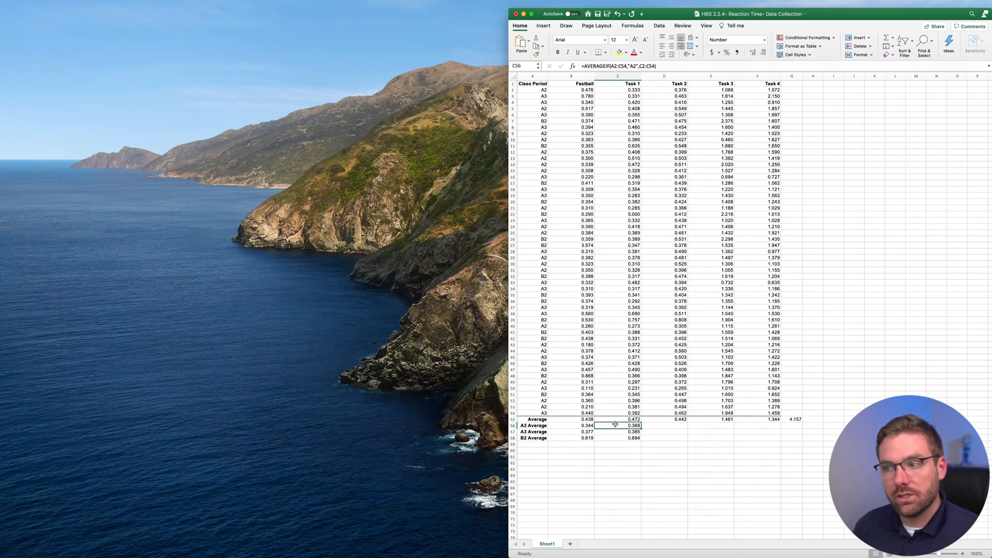